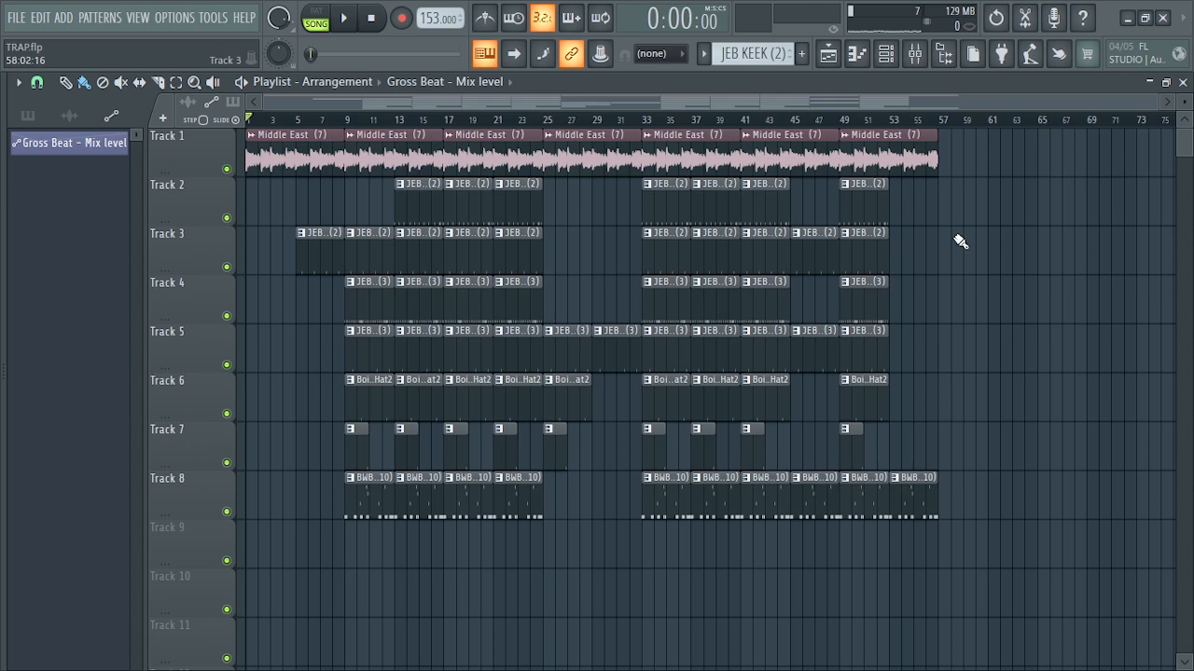
Play the full arrangement from the start to its end, following the clips on Tracks 1 to 8, and stop playback.
{"action": "left_click_drag", "start_coordinate": [1154, 99], "coordinate": [784, 95]}
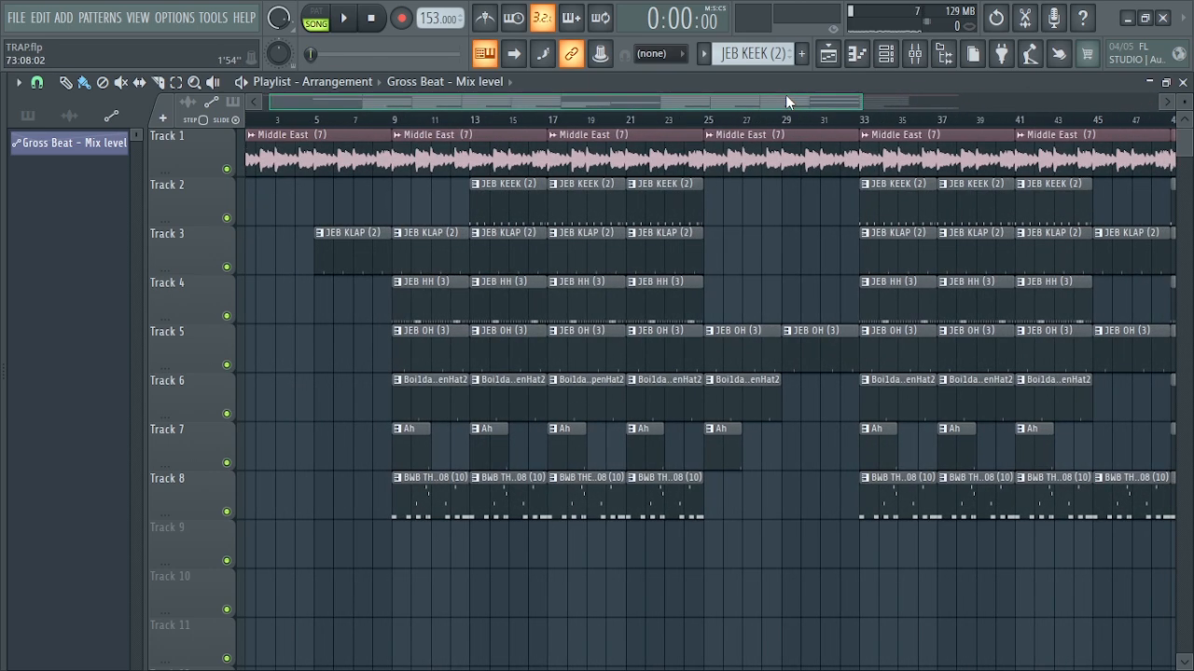
{"action": "left_click_drag", "start_coordinate": [858, 94], "coordinate": [1070, 117]}
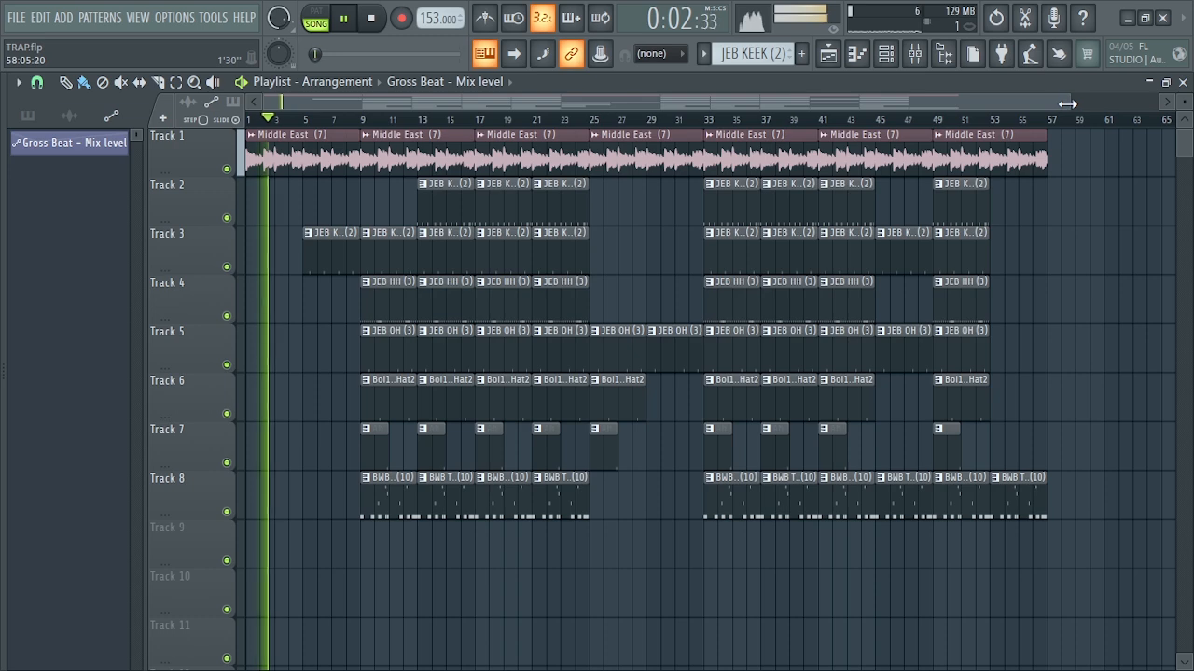
{"action": "left_click_drag", "start_coordinate": [1066, 101], "coordinate": [617, 98]}
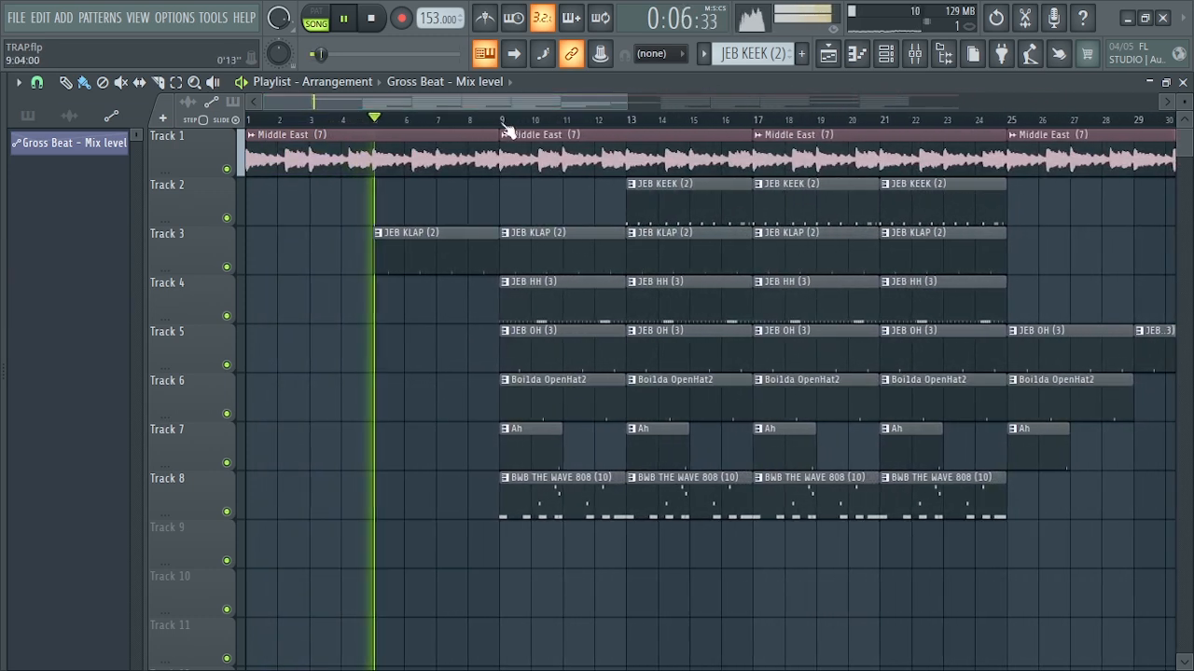
{"action": "left_click_drag", "start_coordinate": [472, 101], "coordinate": [520, 101]}
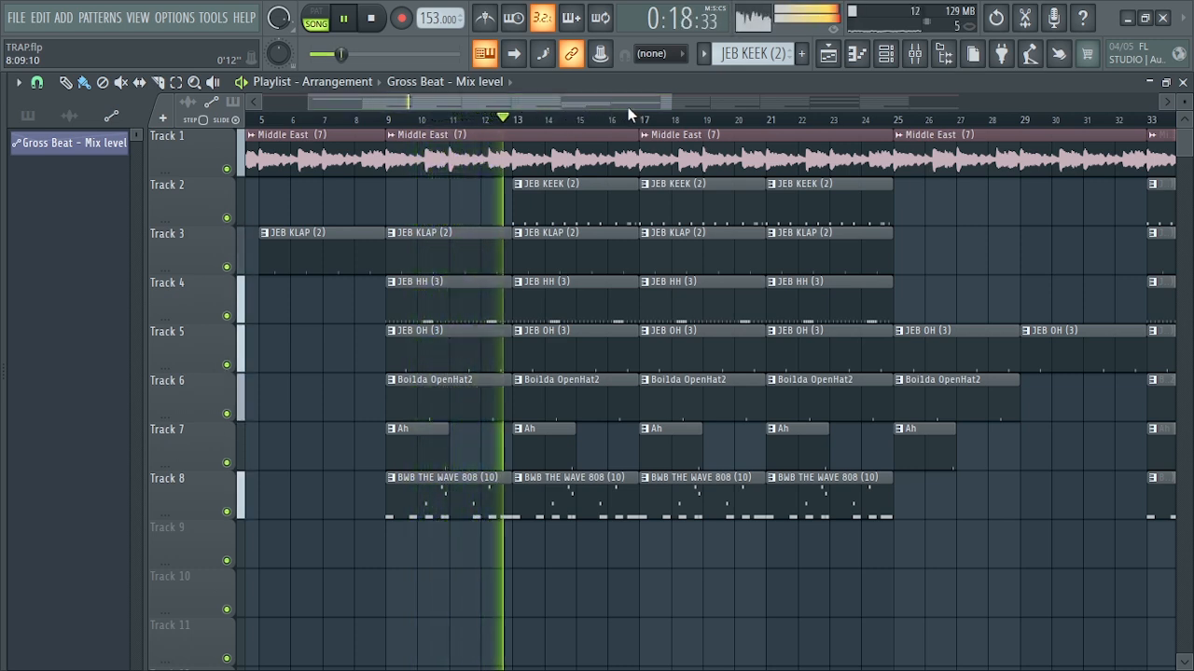
{"action": "mouse_move", "coordinate": [612, 103]}
{"action": "left_mouse_down"}
{"action": "mouse_move", "coordinate": [731, 105]}
{"action": "mouse_move", "coordinate": [609, 104]}
{"action": "left_mouse_up"}
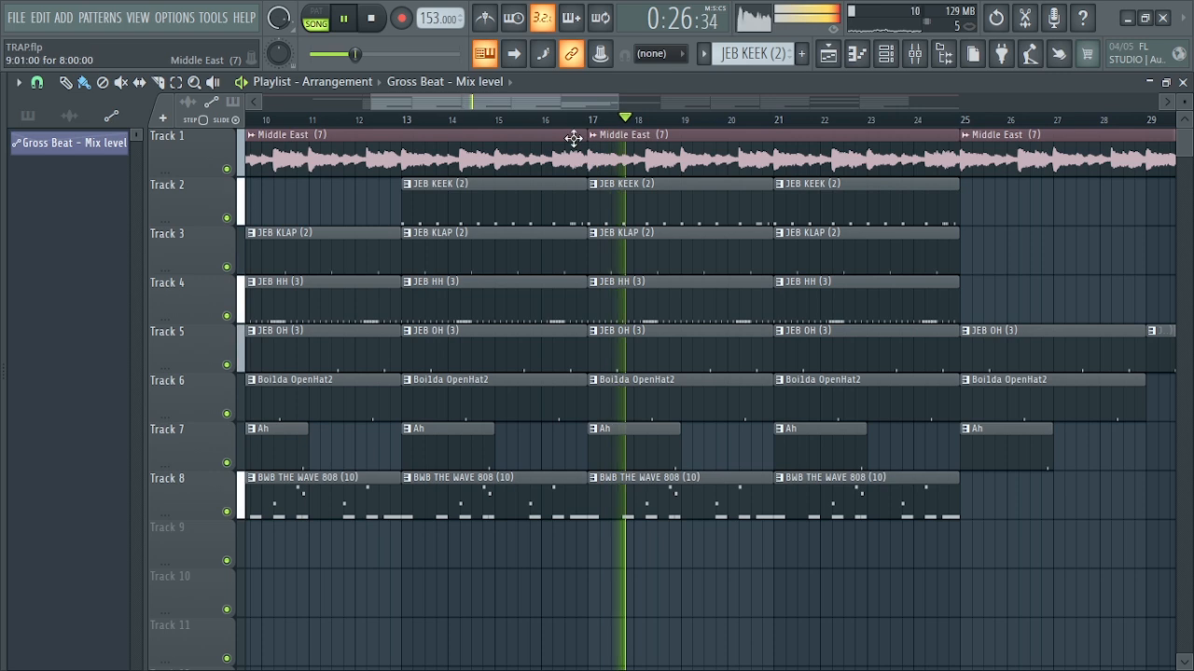
{"action": "left_click_drag", "start_coordinate": [553, 100], "coordinate": [565, 101]}
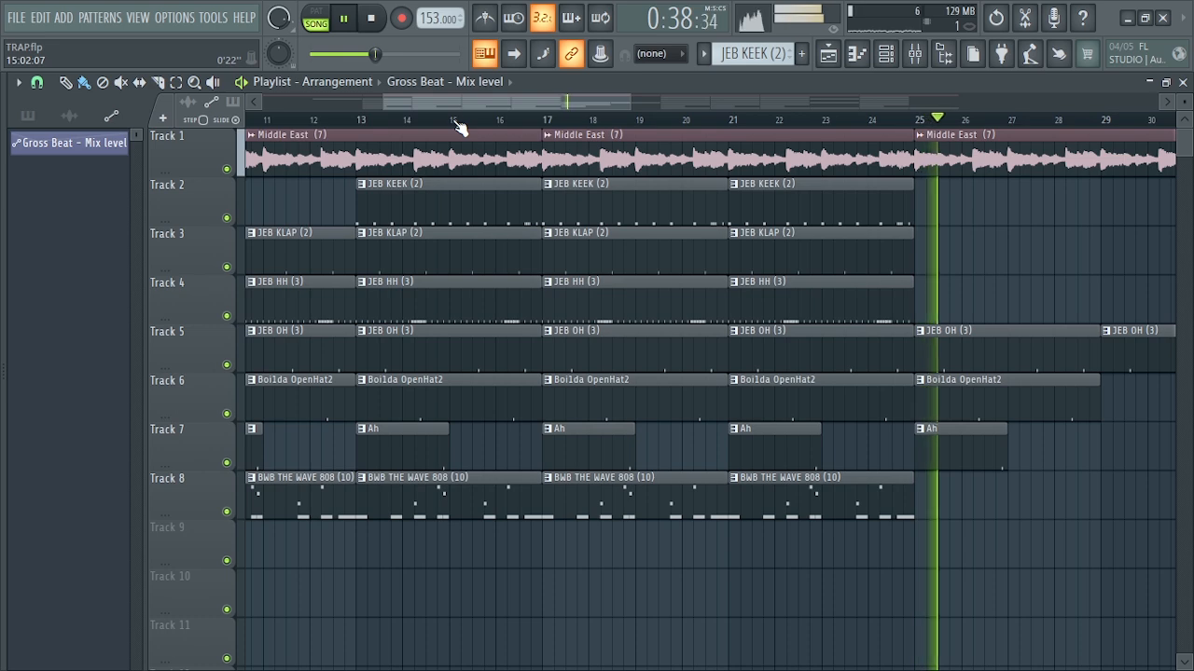
{"action": "left_click_drag", "start_coordinate": [460, 108], "coordinate": [668, 112]}
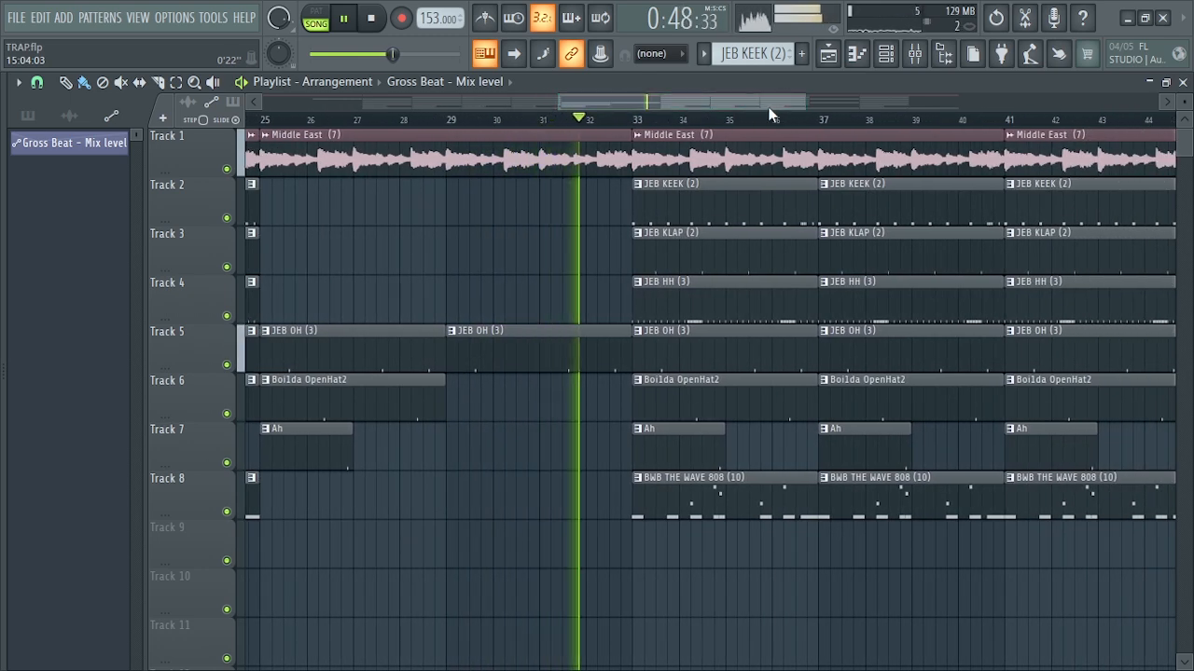
{"action": "left_click_drag", "start_coordinate": [806, 102], "coordinate": [958, 102]}
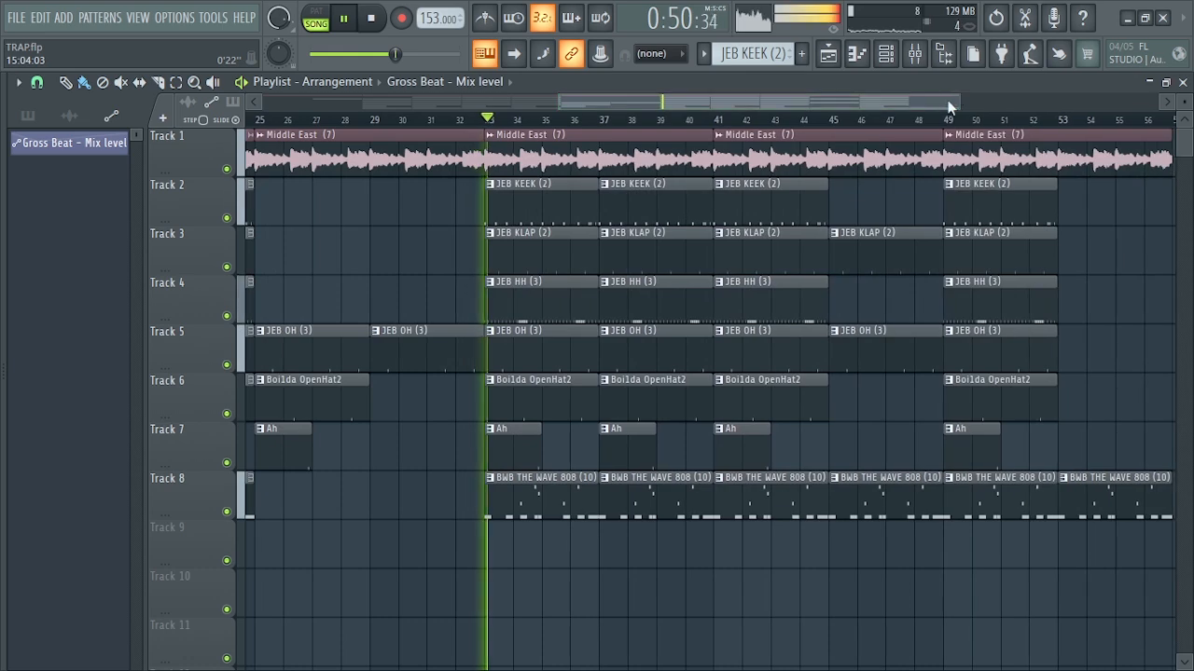
{"action": "left_click_drag", "start_coordinate": [750, 100], "coordinate": [795, 104]}
{"action": "left_click_drag", "start_coordinate": [604, 97], "coordinate": [547, 100]}
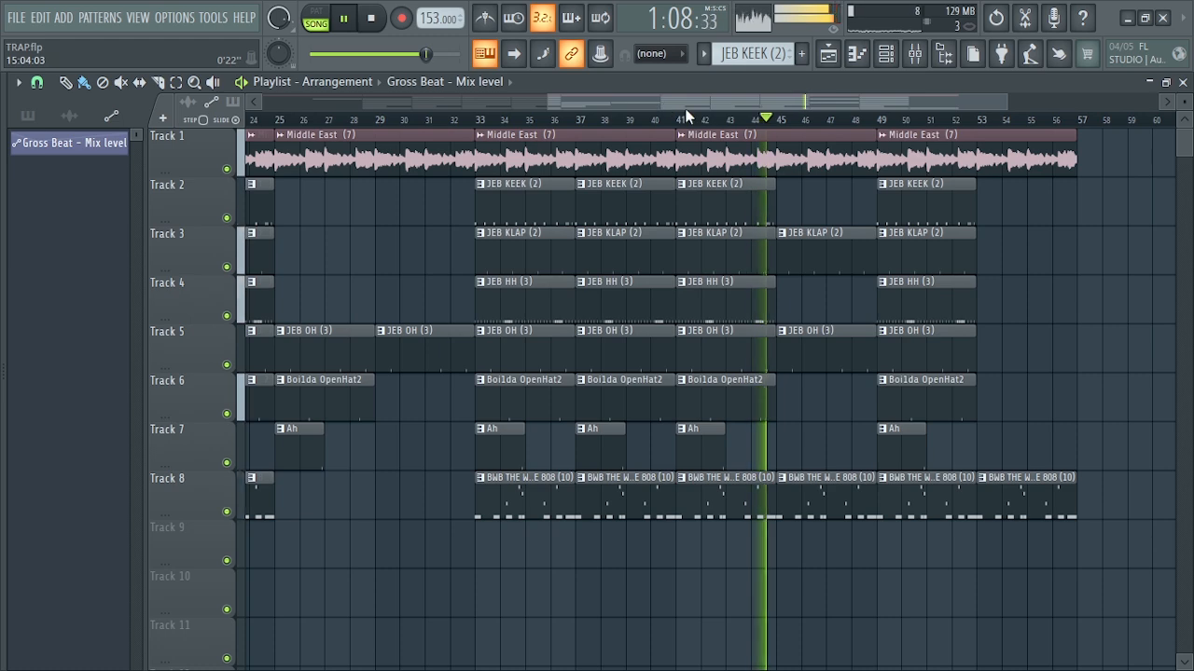
{"action": "left_click_drag", "start_coordinate": [704, 103], "coordinate": [773, 103]}
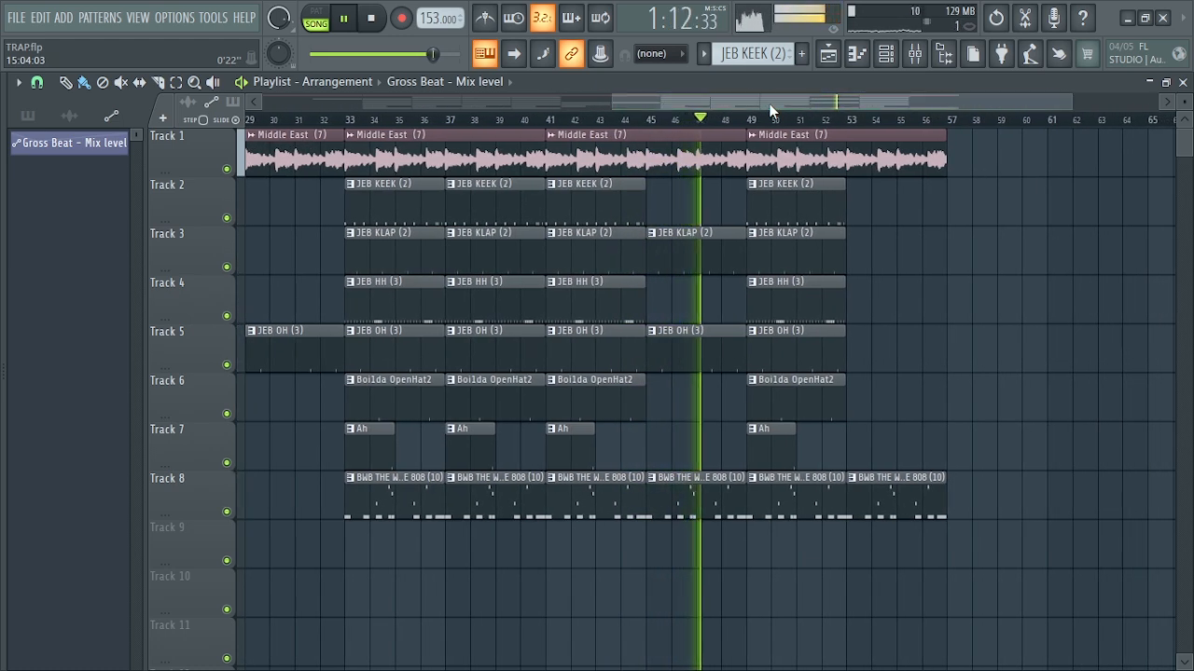
{"action": "left_click_drag", "start_coordinate": [607, 104], "coordinate": [296, 104]}
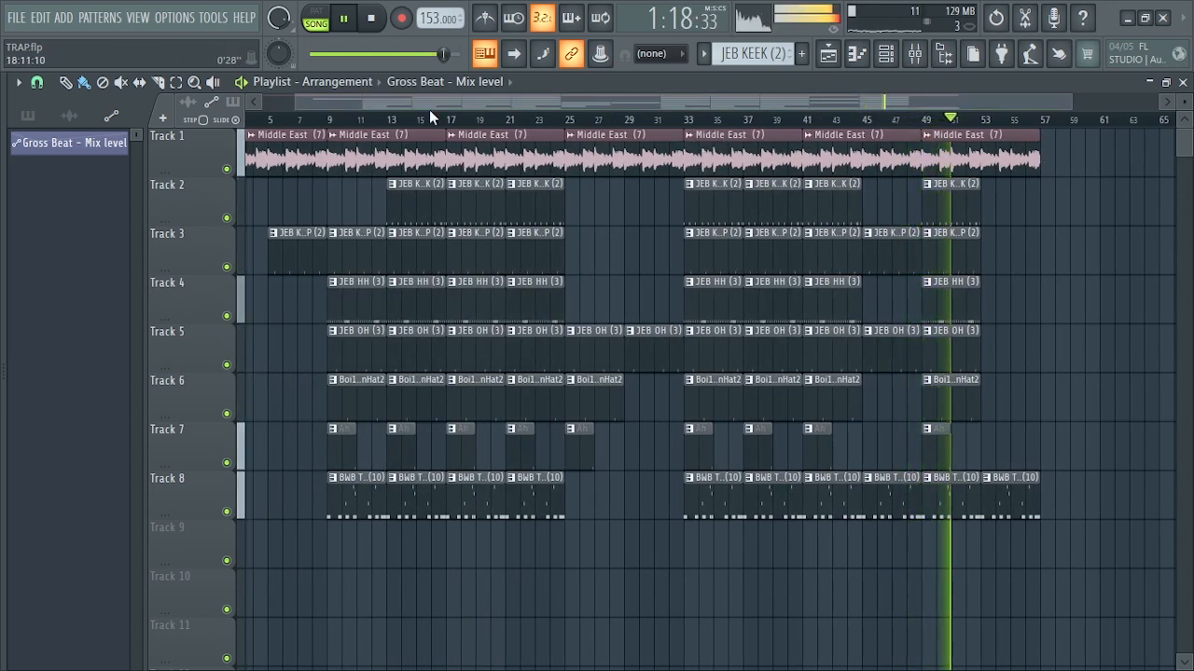
{"action": "left_click_drag", "start_coordinate": [296, 102], "coordinate": [262, 102]}
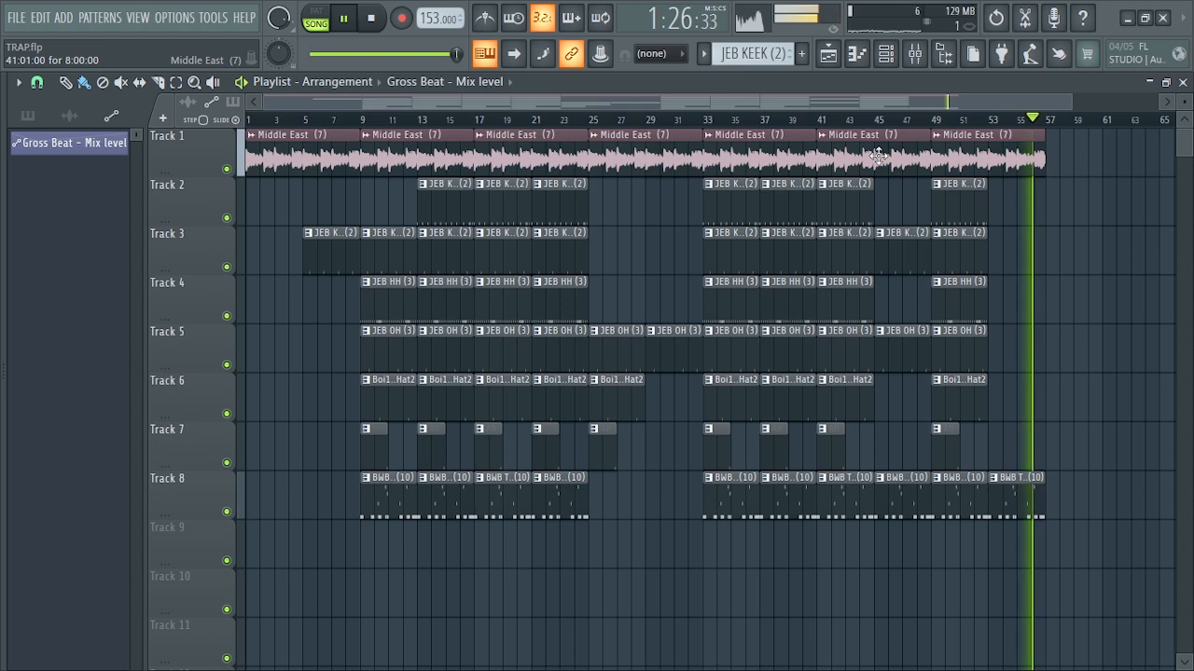
{"action": "key", "text": "space"}
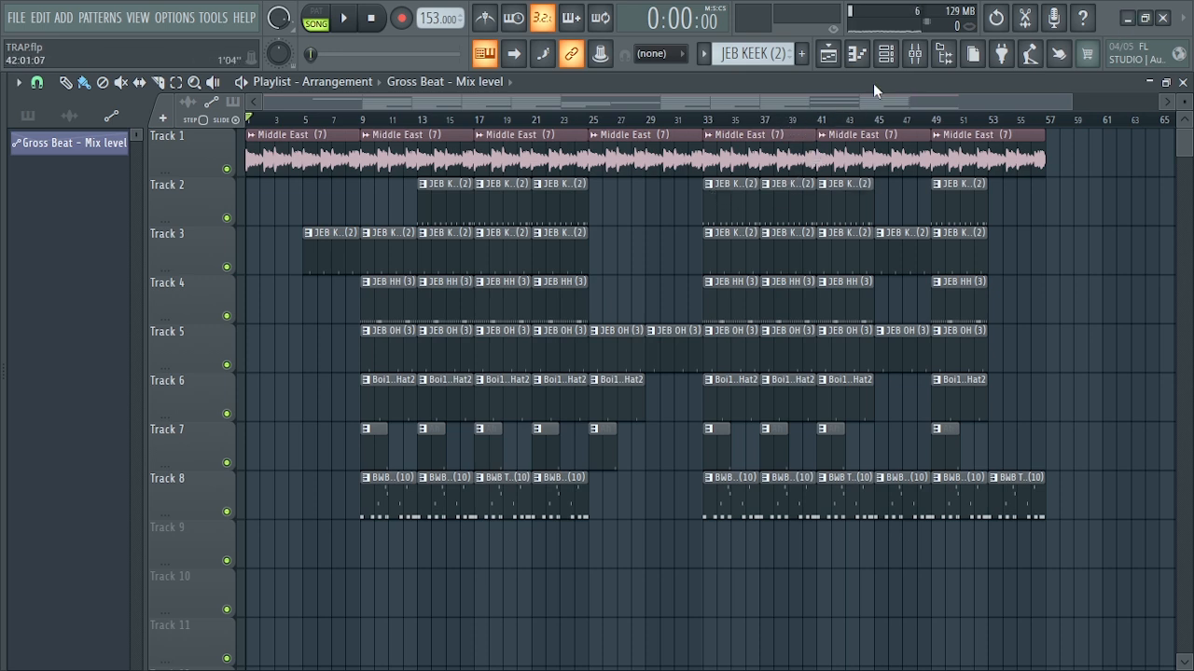
{"action": "left_click", "coordinate": [915, 55]}
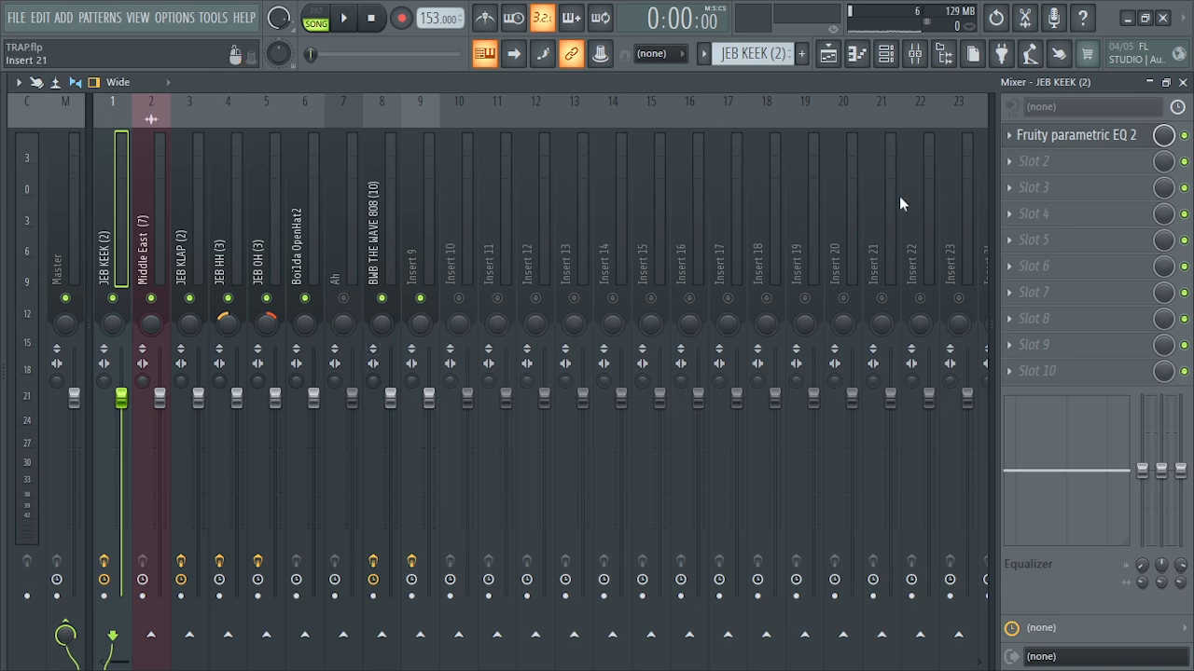
{"action": "left_click", "coordinate": [1183, 82]}
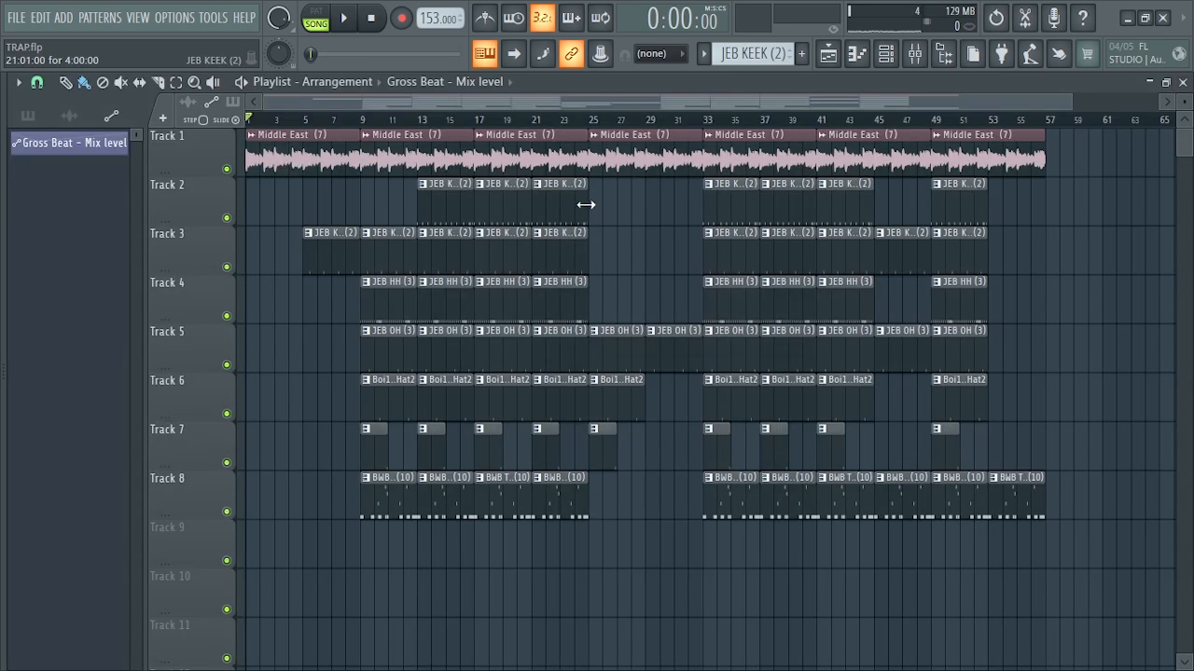
Set the playback time selection to bars 13 to 25, deselect the clips, and briefly play that section.
{"action": "left_click_drag", "start_coordinate": [1072, 102], "coordinate": [733, 105]}
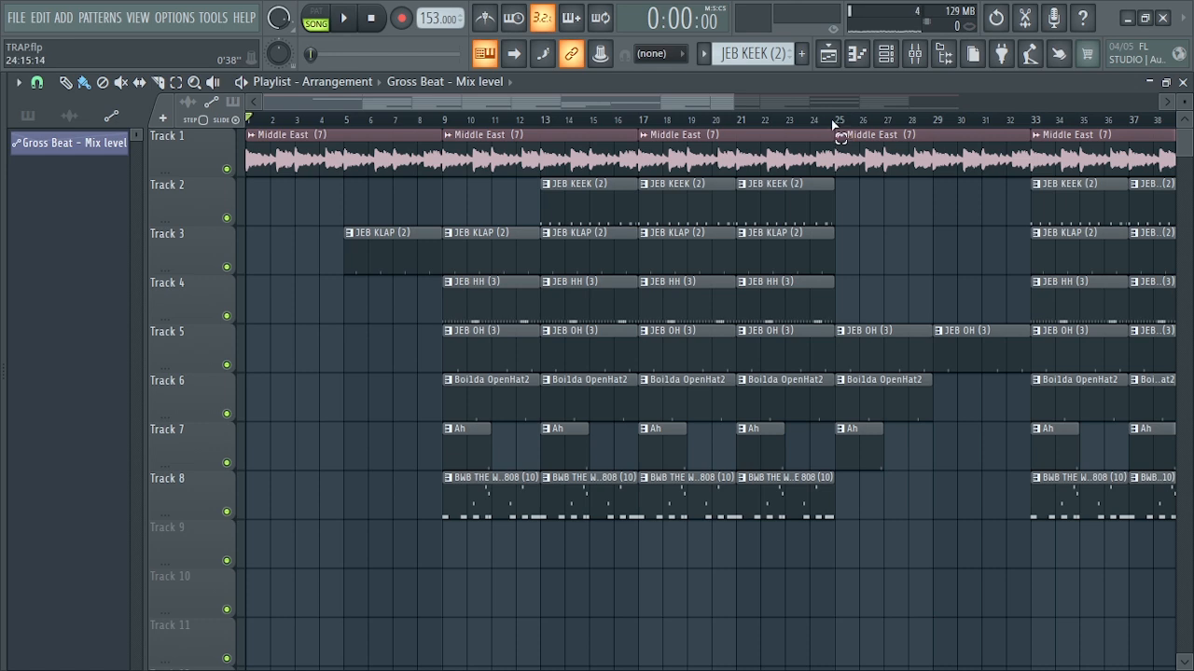
{"action": "left_click_drag", "start_coordinate": [832, 124], "coordinate": [540, 177]}
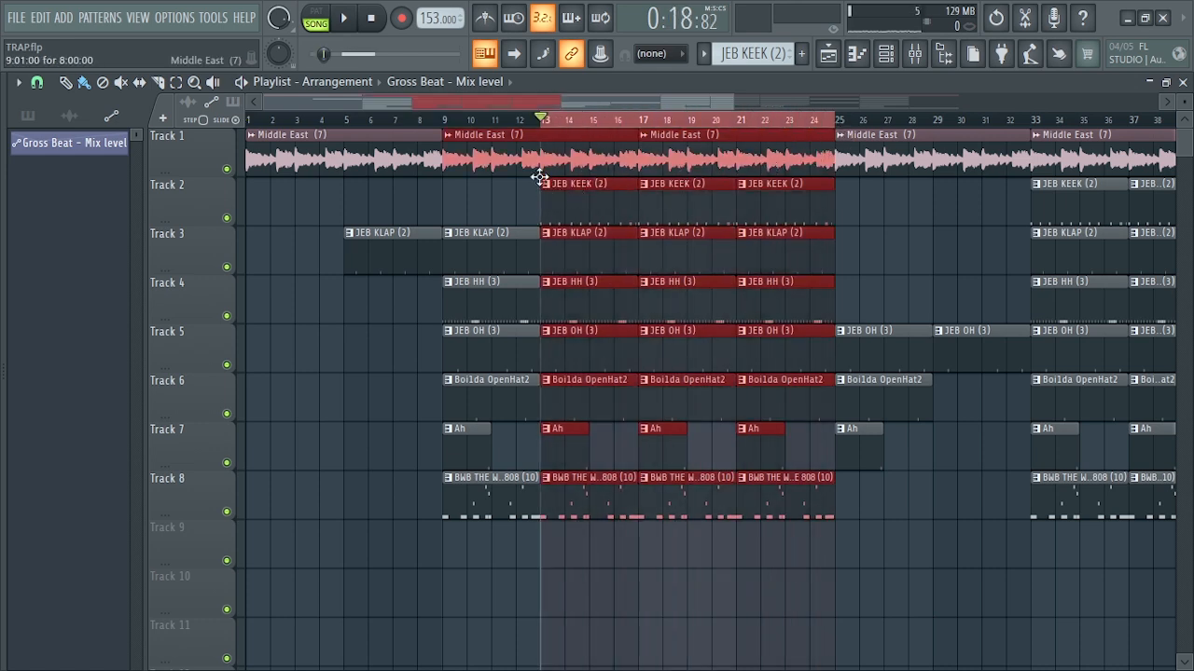
{"action": "left_click", "coordinate": [923, 280]}
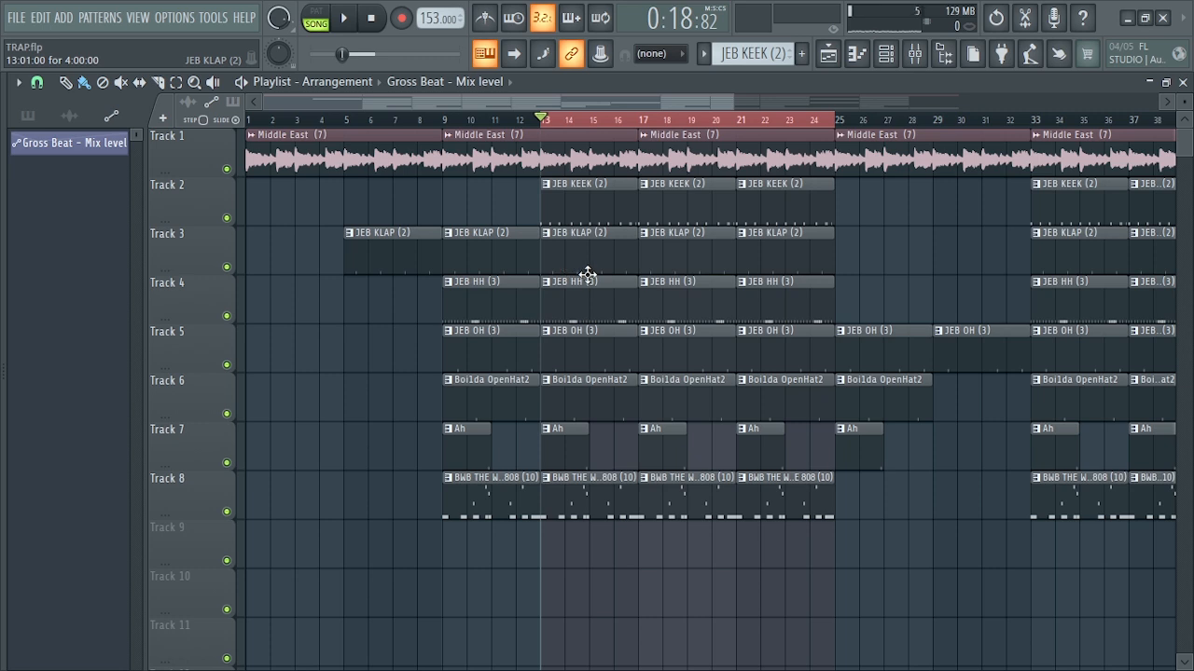
{"action": "key", "text": "space"}
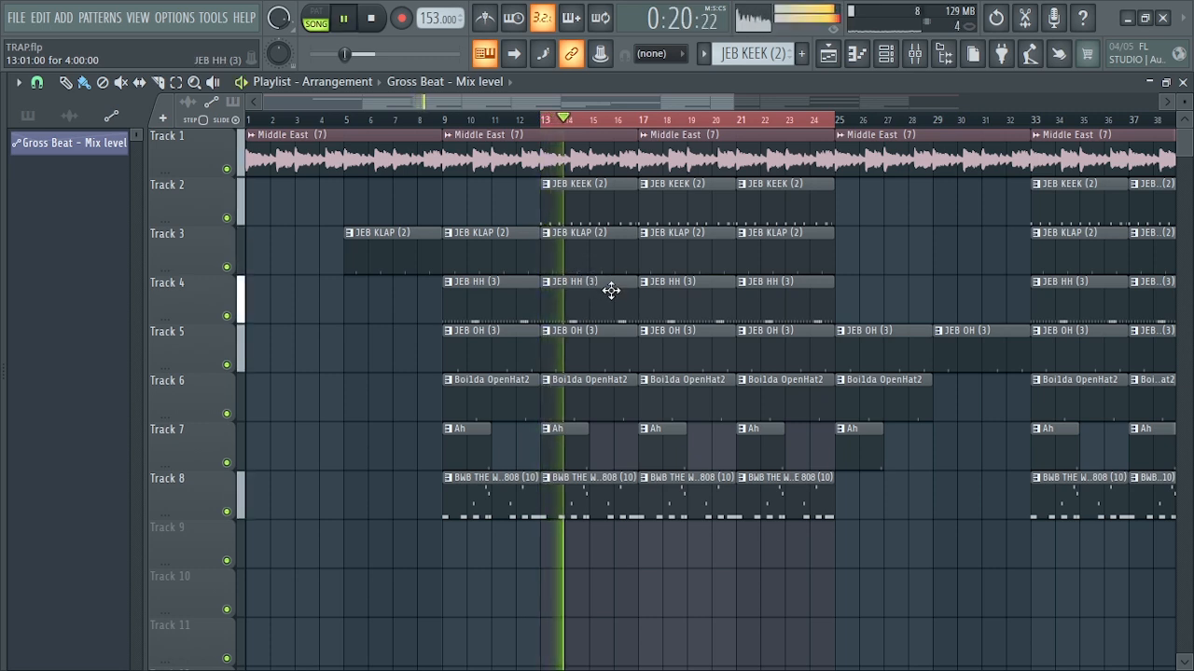
{"action": "key", "text": "space"}
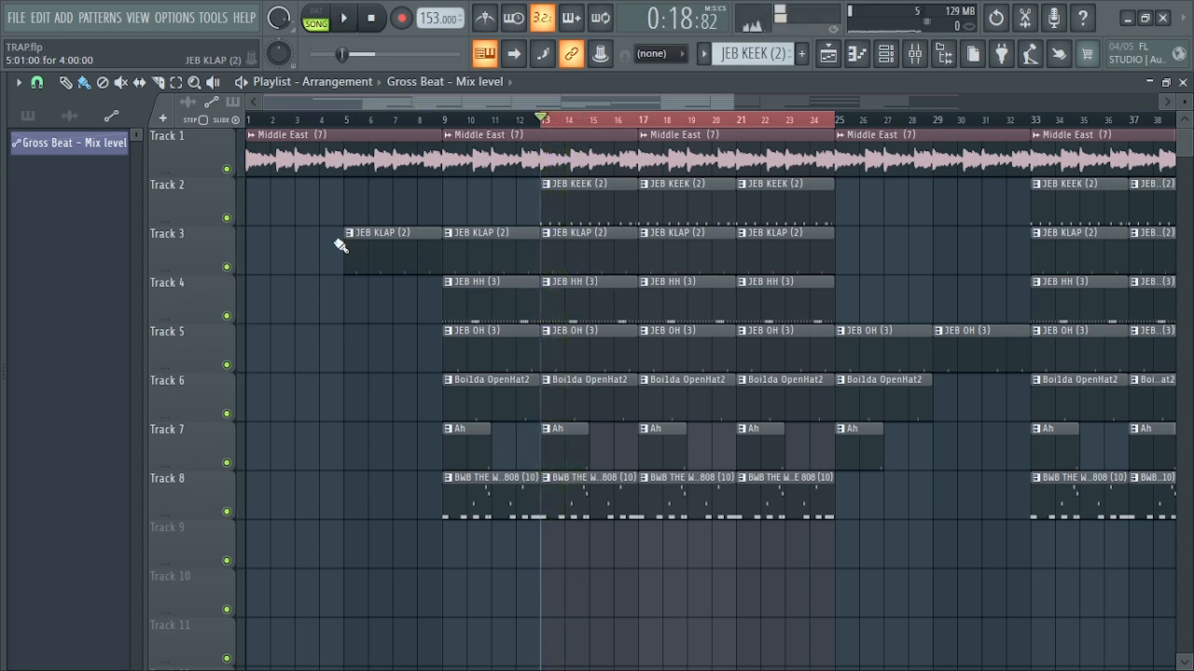
Solo Track 2 with the JEB KEEK clips and listen to it within the selected bars.
{"action": "right_click", "coordinate": [227, 220]}
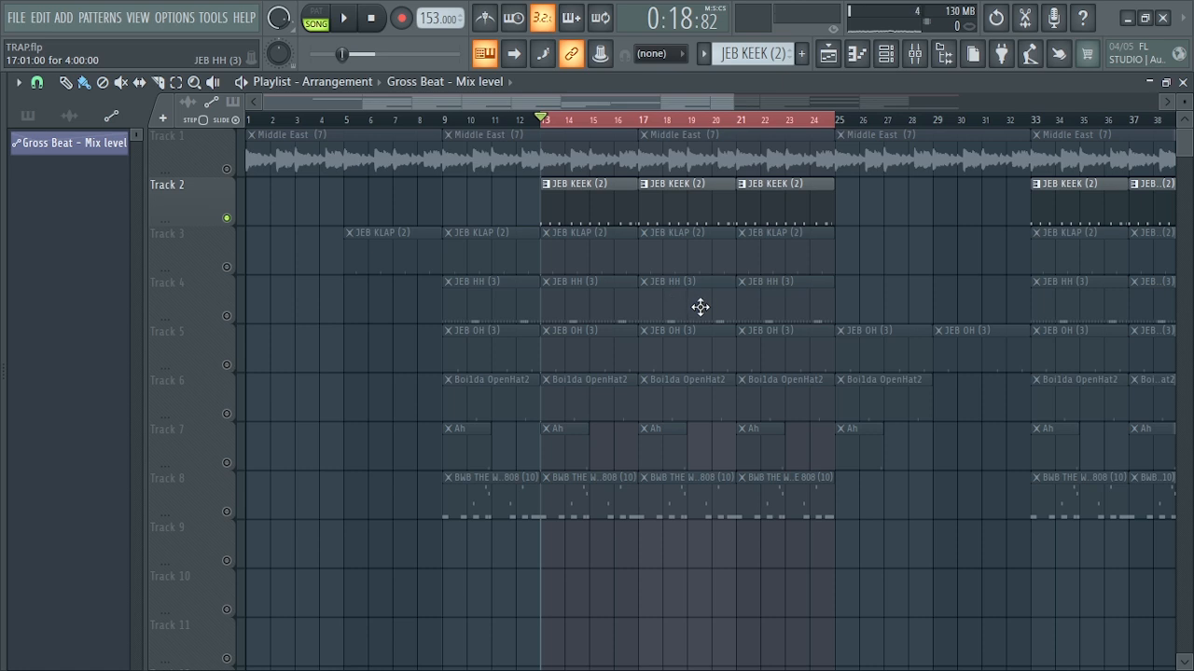
{"action": "key", "text": "space"}
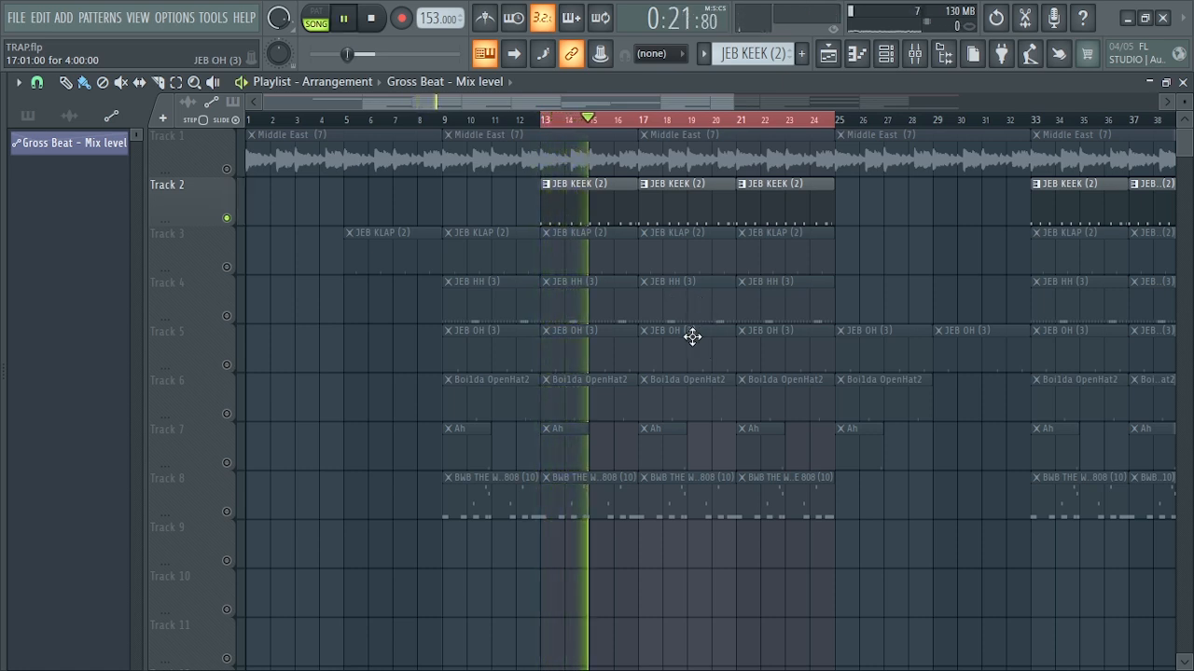
{"action": "key", "text": "space"}
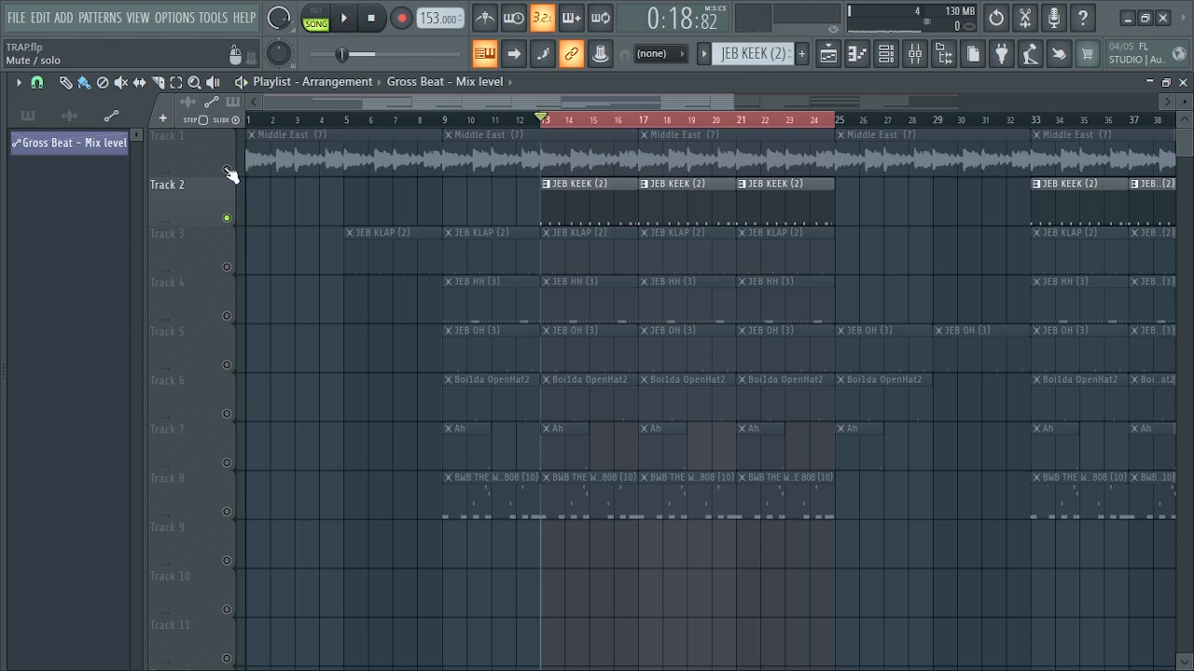
Unmute Track 1 with the Middle East melody and play it together with the JEB KEEK track.
{"action": "left_click", "coordinate": [227, 170]}
{"action": "key", "text": "space"}
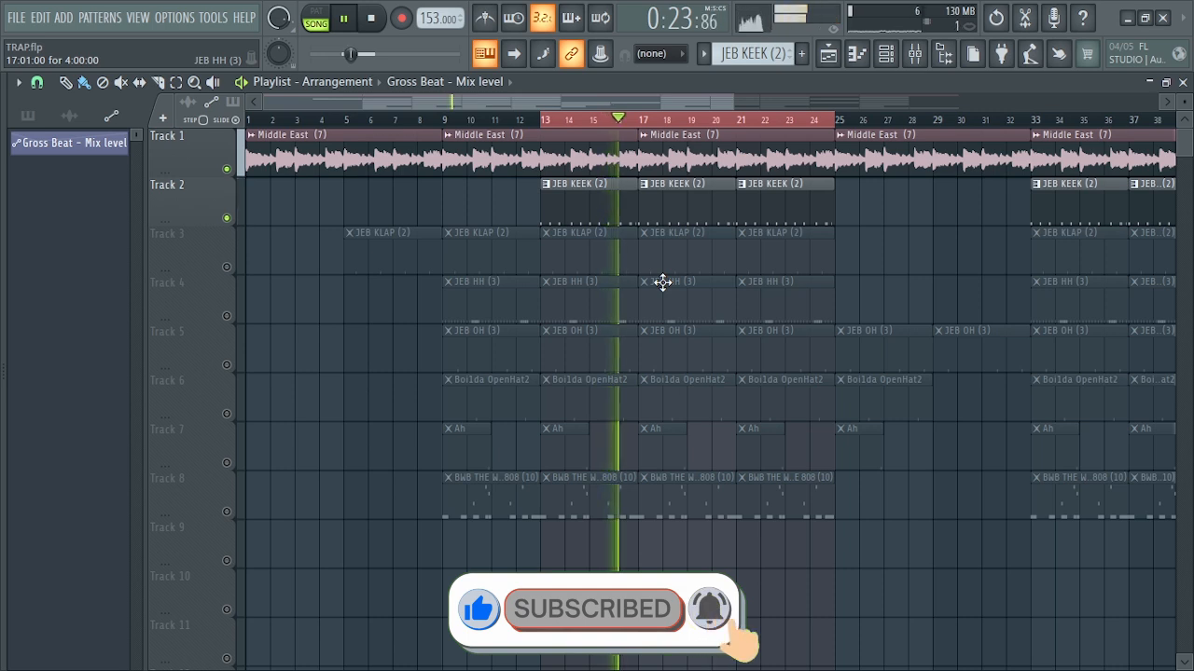
{"action": "key", "text": "space"}
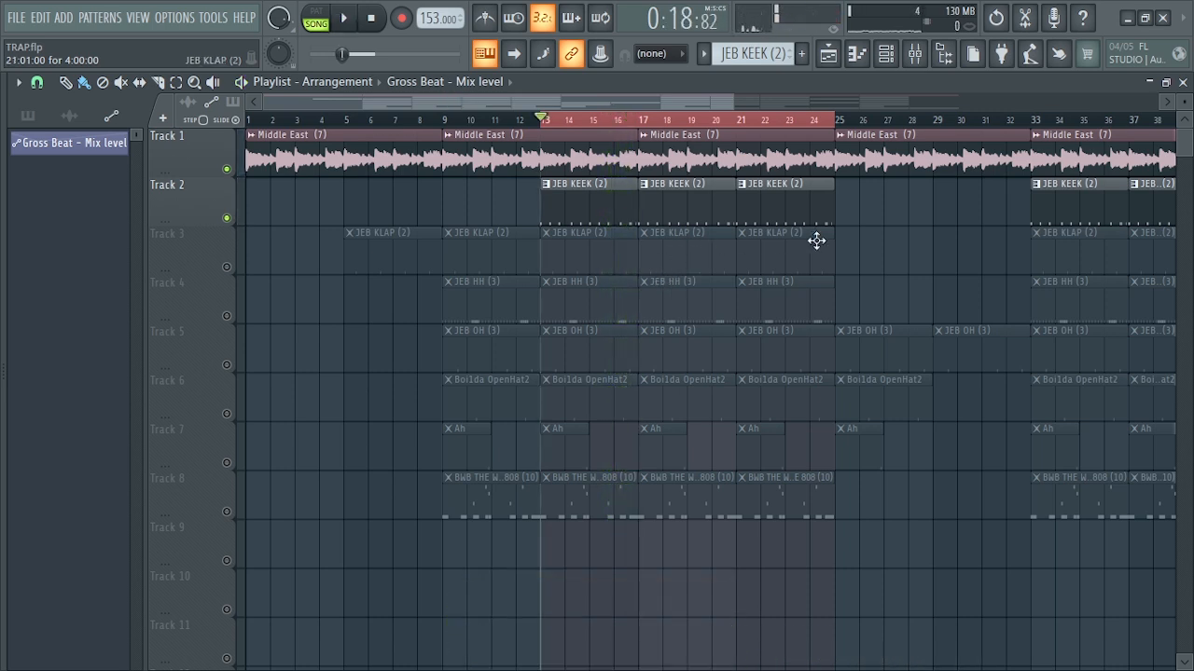
Load Gross Beat into effect slot 3 of the JEB KEEK mixer insert and move its window fully into view.
{"action": "left_click", "coordinate": [916, 54]}
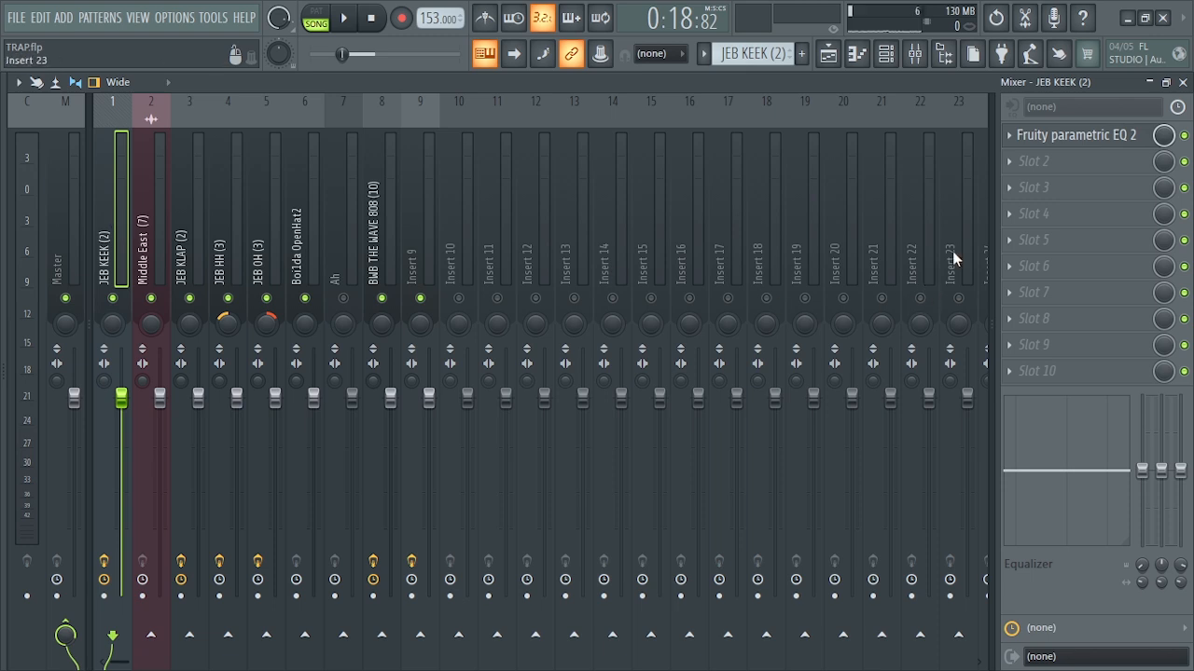
{"action": "left_click", "coordinate": [1016, 194]}
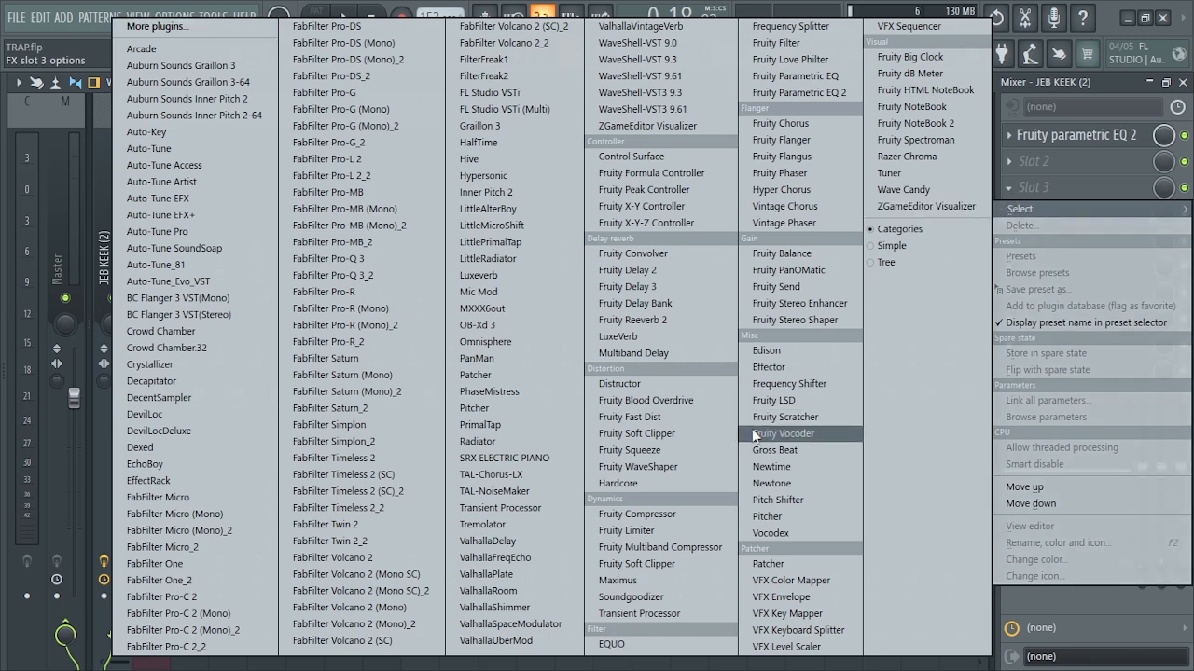
{"action": "left_click", "coordinate": [774, 449]}
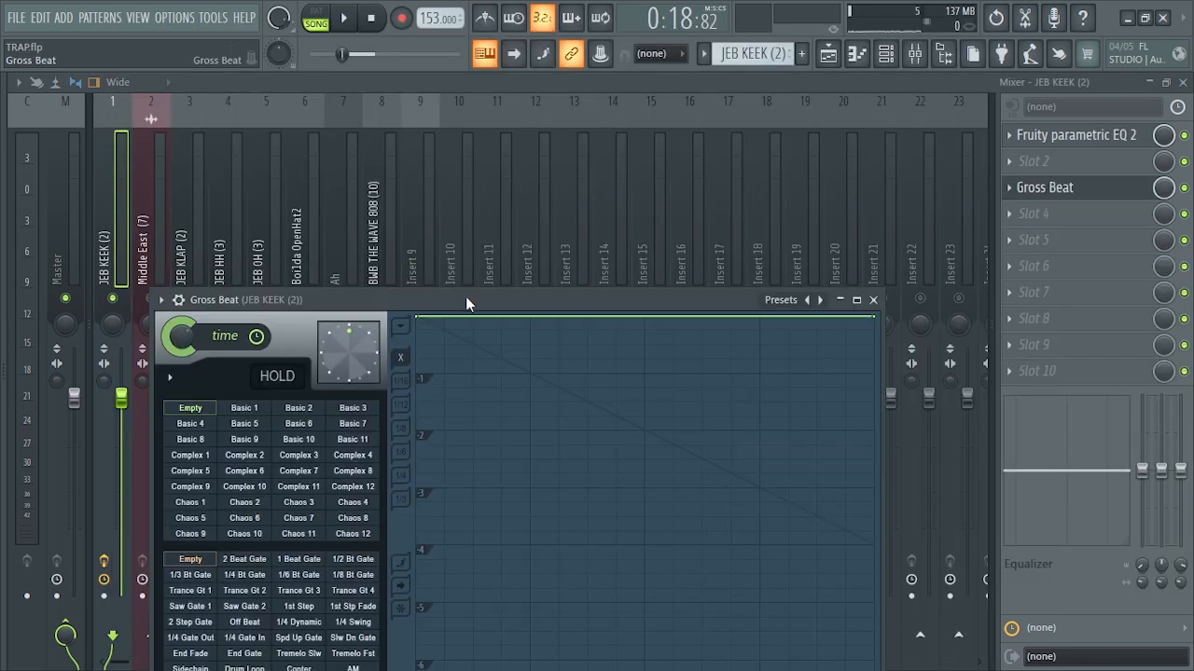
{"action": "left_click_drag", "start_coordinate": [465, 297], "coordinate": [524, 153]}
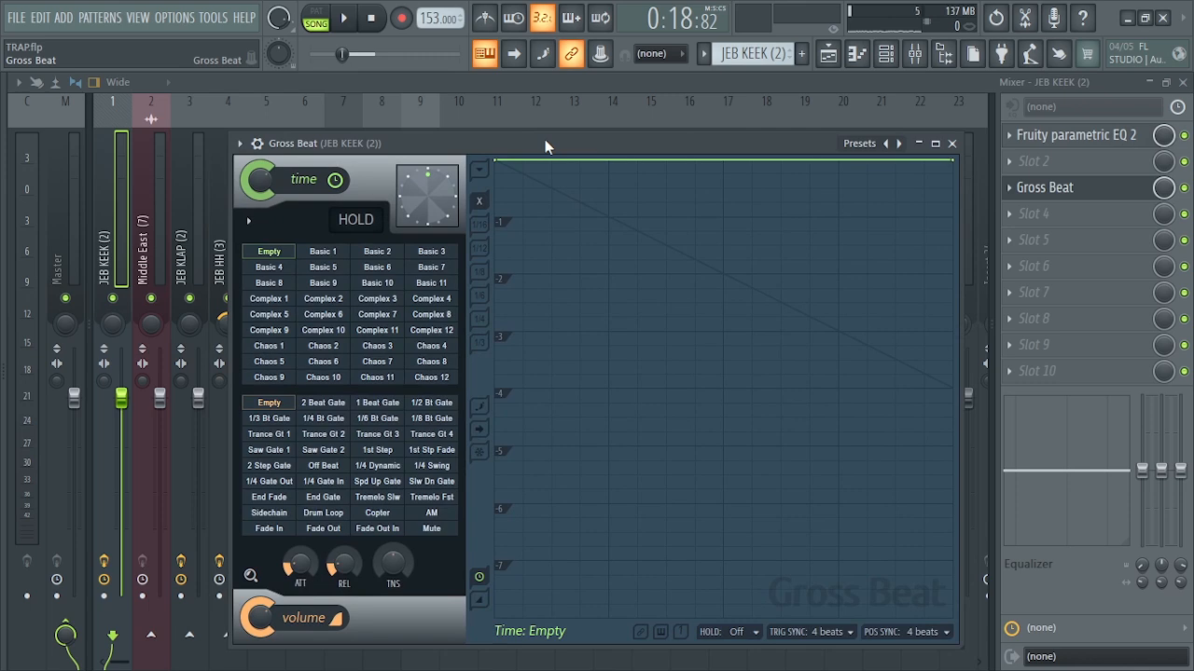
{"action": "left_click_drag", "start_coordinate": [545, 138], "coordinate": [532, 113]}
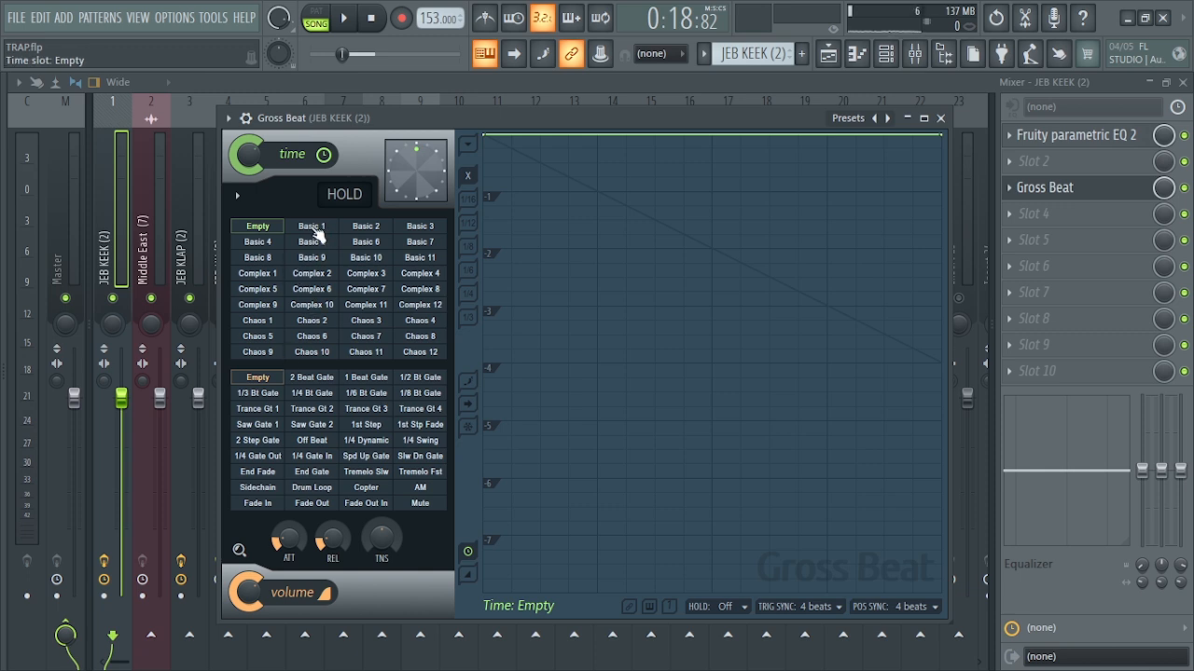
Play the JEB KEEK section through Gross Beat's time presets Basic 1, Basic 5 and Basic 9.
{"action": "left_click", "coordinate": [313, 227]}
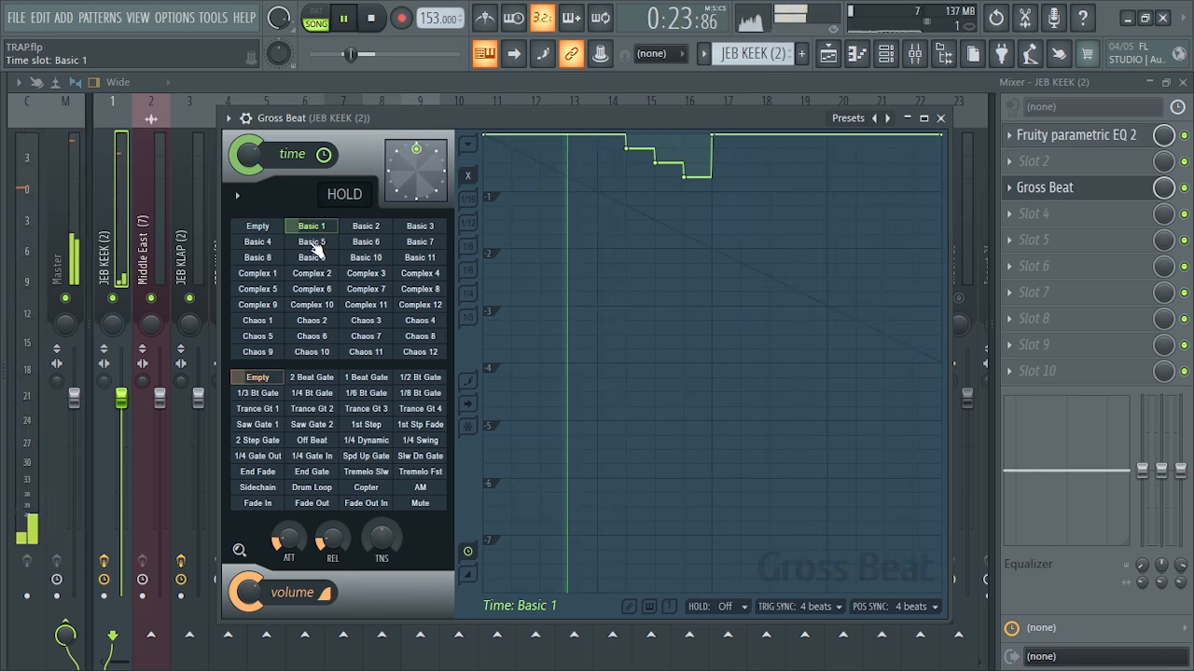
{"action": "key", "text": "space"}
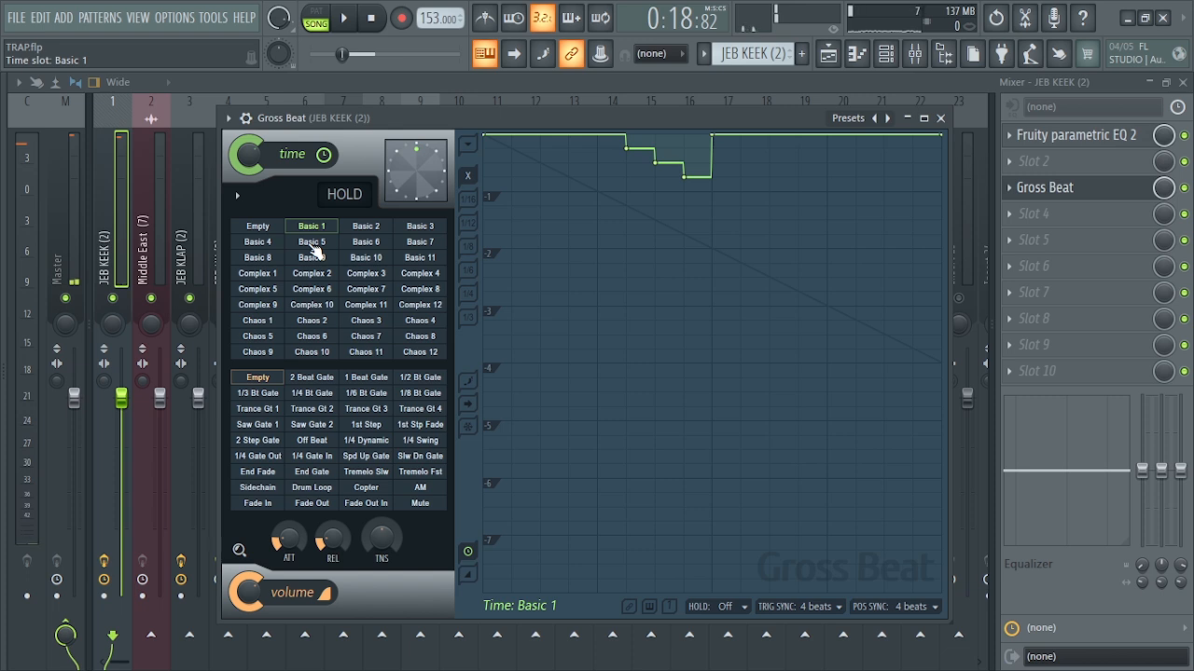
{"action": "key", "text": "space"}
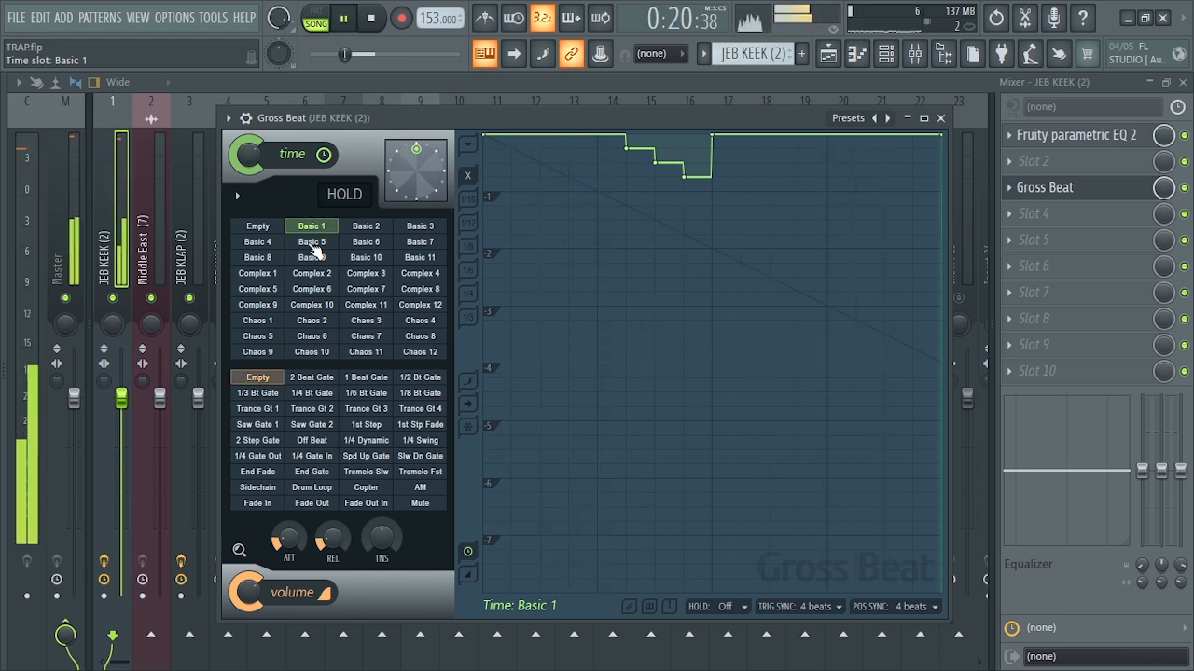
{"action": "left_click", "coordinate": [313, 244]}
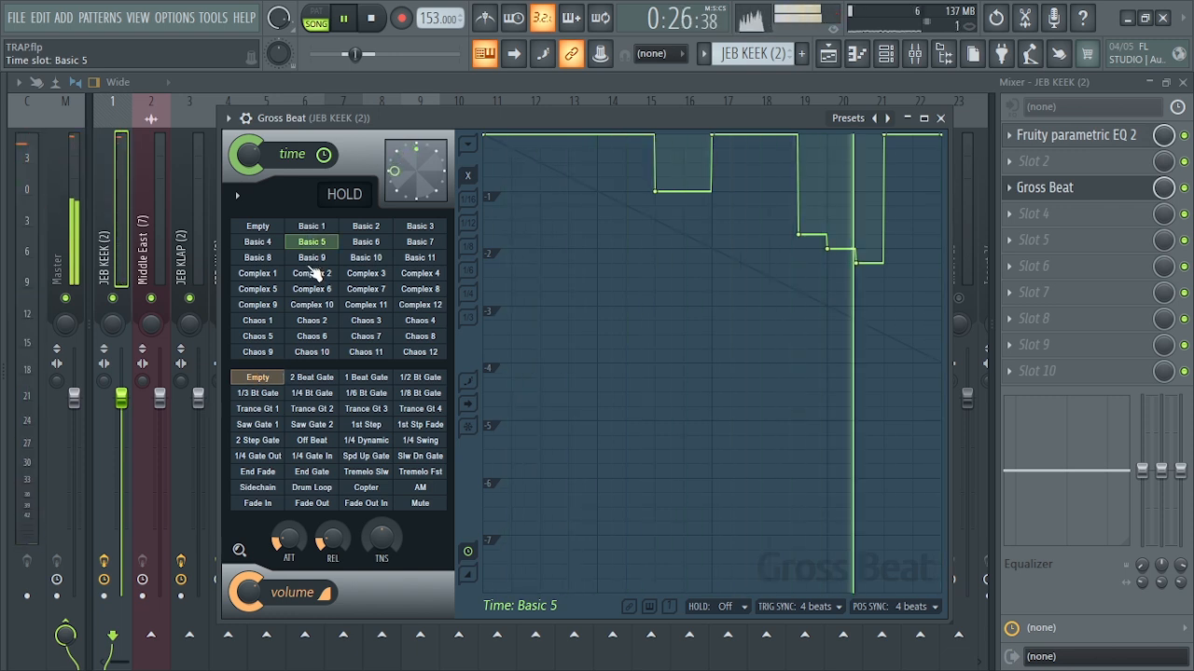
{"action": "left_click", "coordinate": [312, 259]}
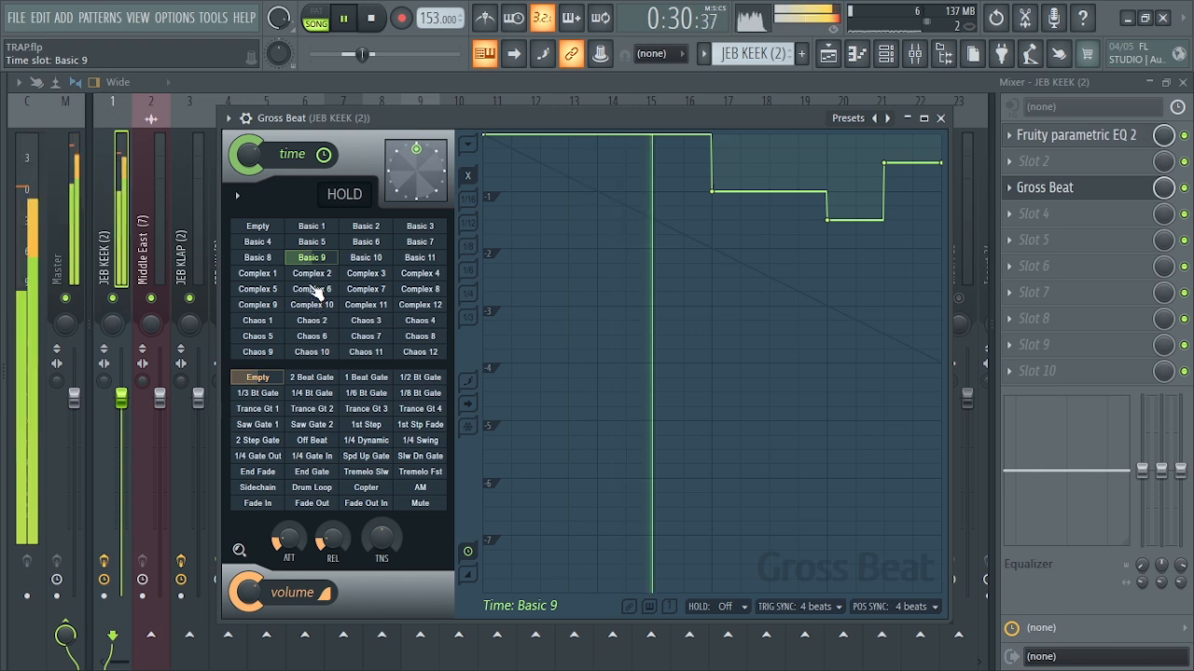
Audition the time presets Complex 2, Complex 6, Complex 10 and Chaos 2 during playback.
{"action": "left_click", "coordinate": [313, 277]}
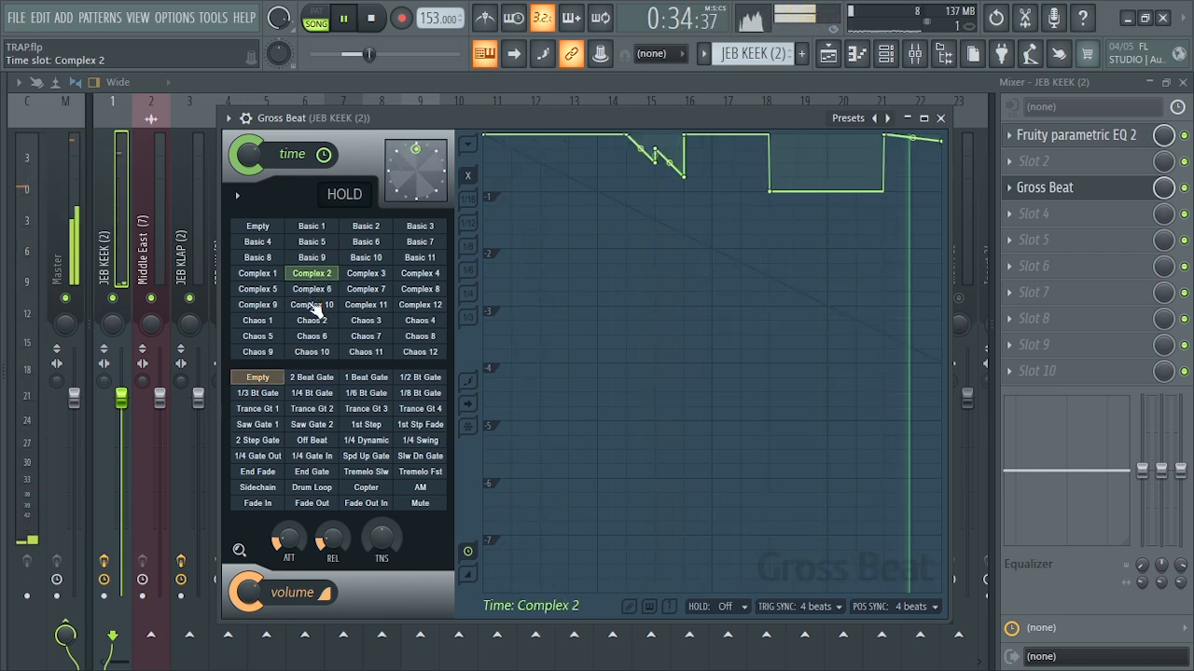
{"action": "left_click", "coordinate": [313, 293]}
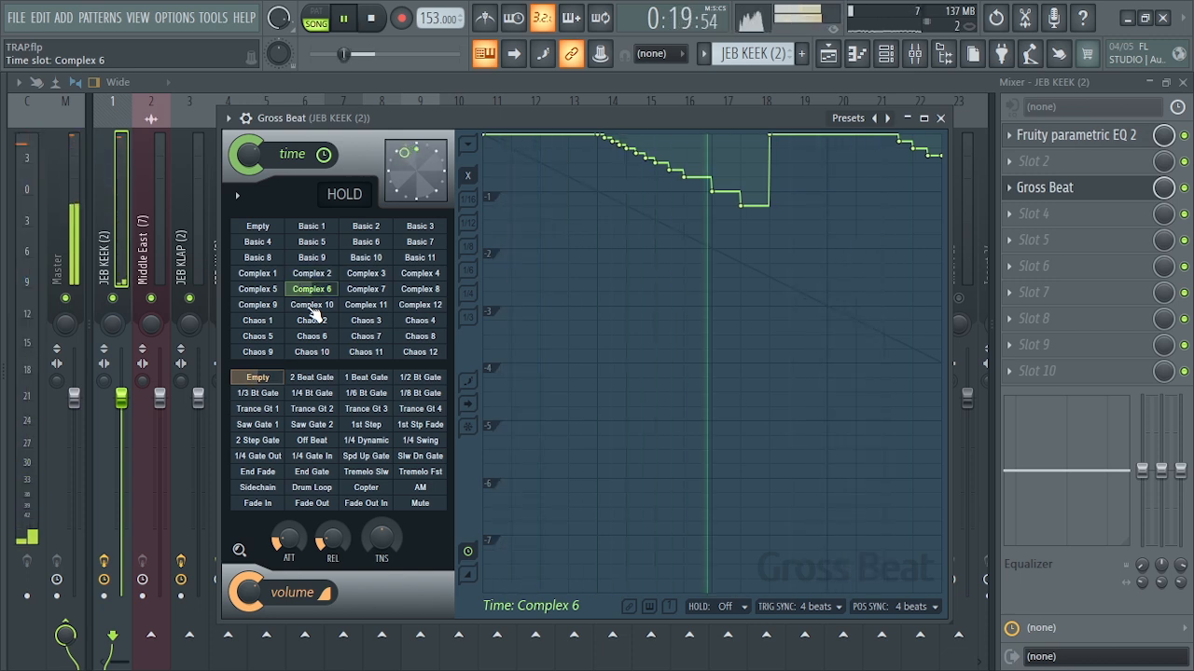
{"action": "left_click", "coordinate": [313, 307]}
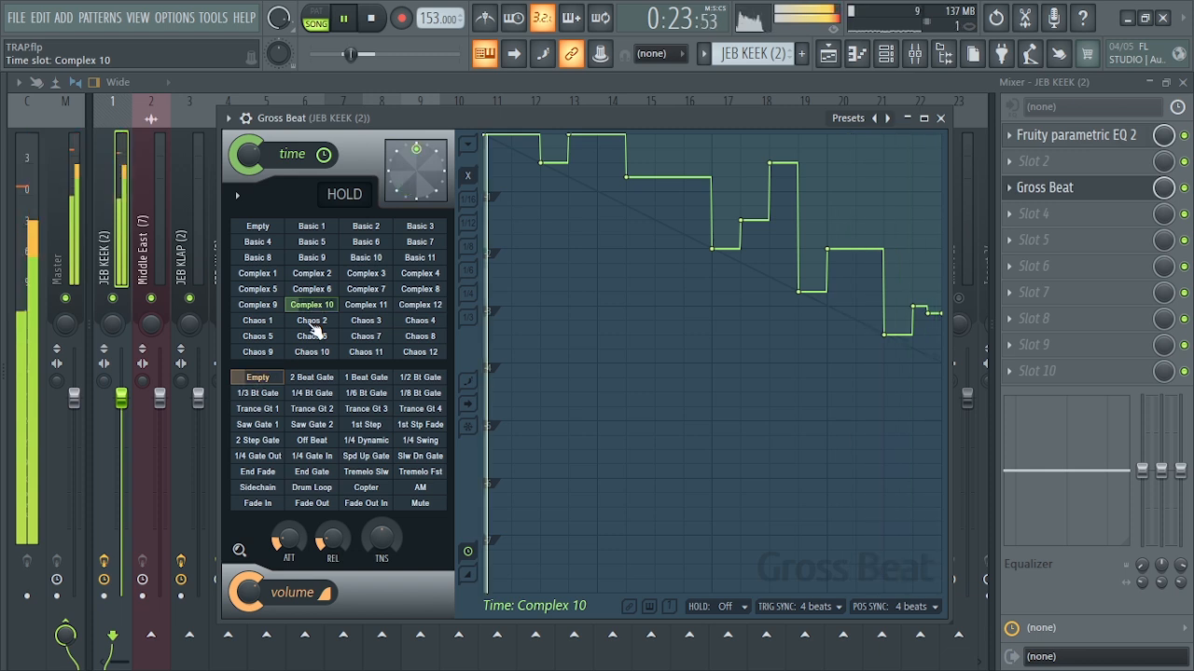
{"action": "left_click", "coordinate": [313, 322]}
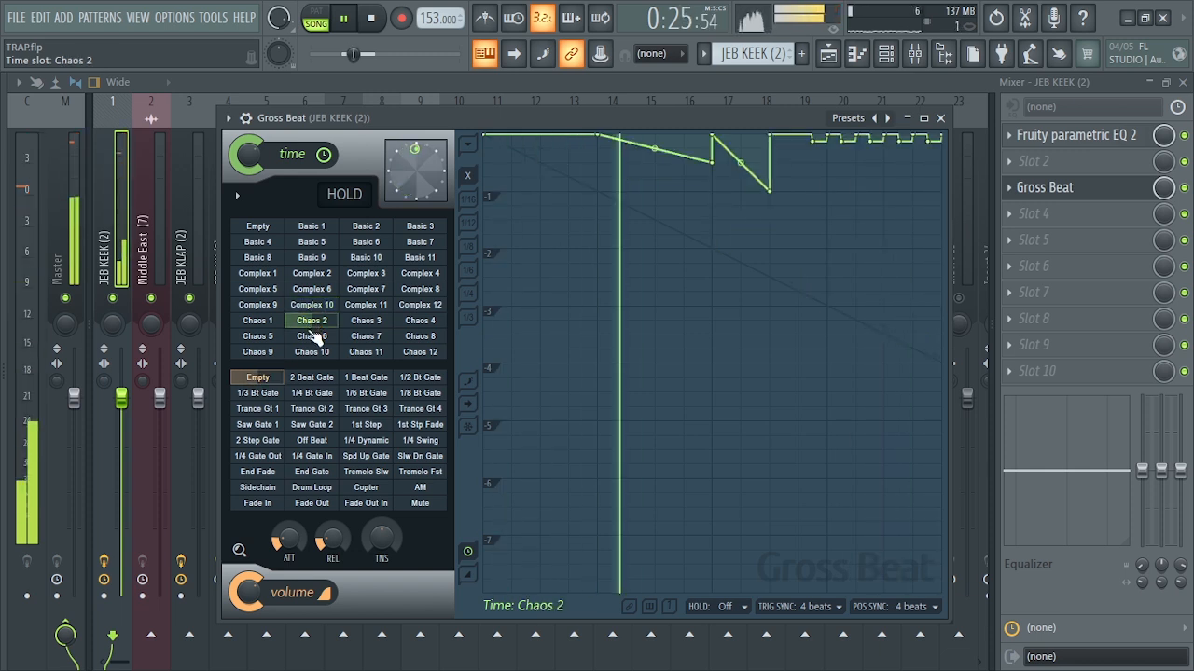
Audition the time presets Basic 2, Basic 6, Basic 10, Complex 3 and Complex 7 during playback.
{"action": "left_click", "coordinate": [366, 226]}
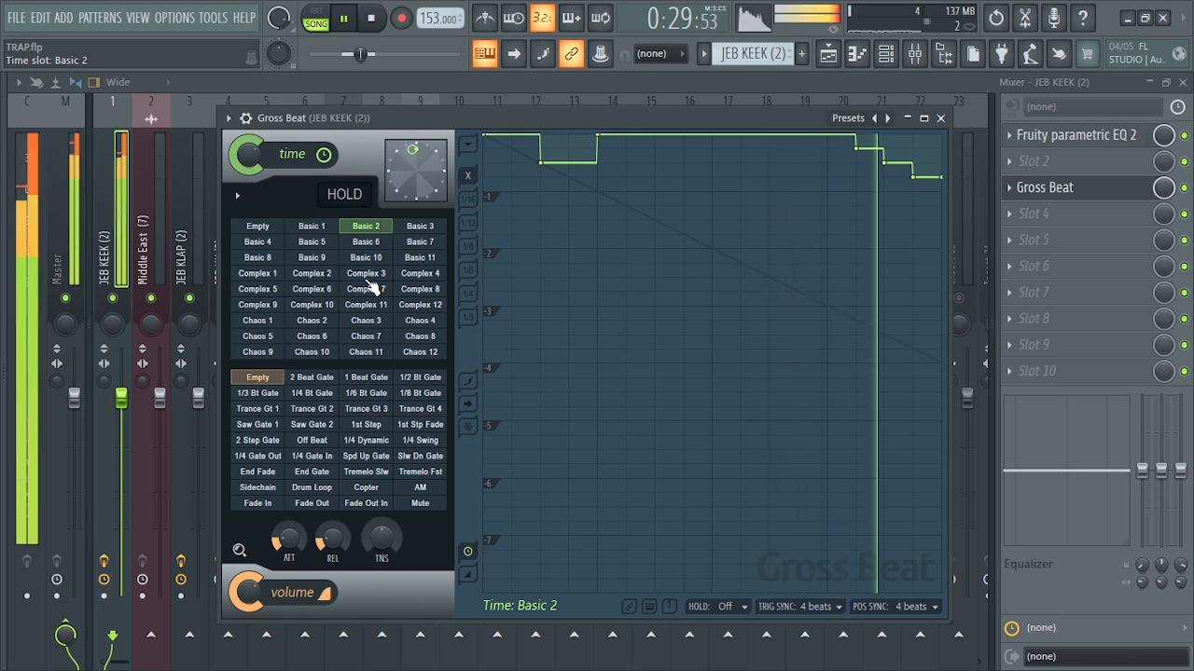
{"action": "left_click", "coordinate": [366, 244]}
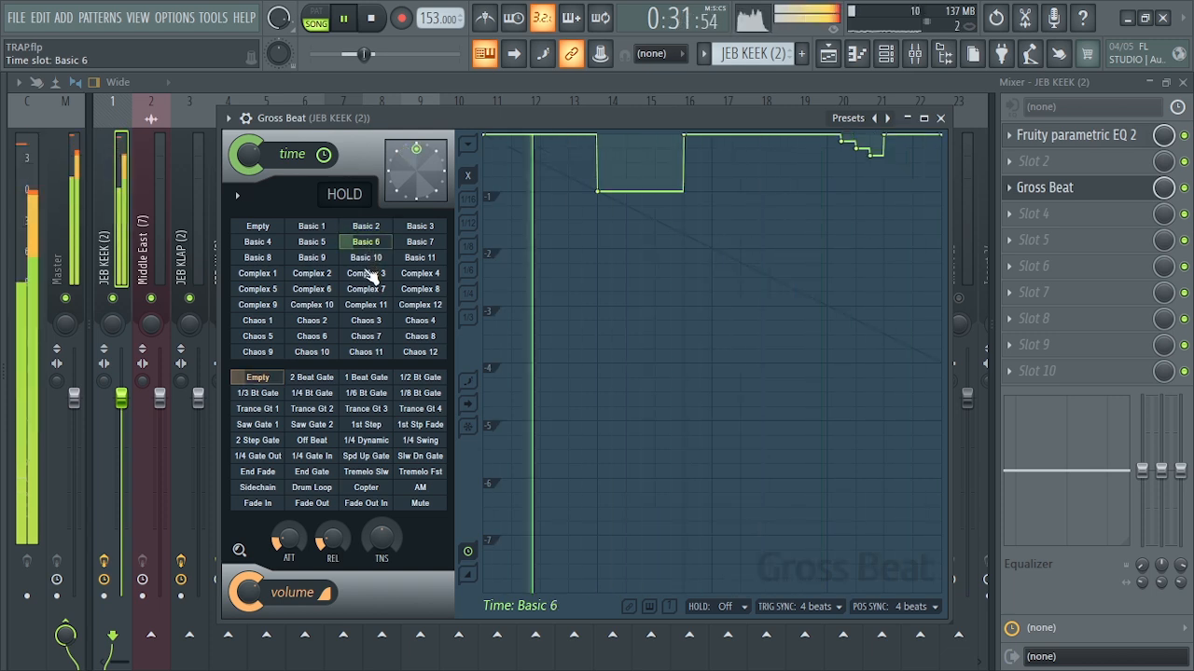
{"action": "left_click", "coordinate": [369, 261]}
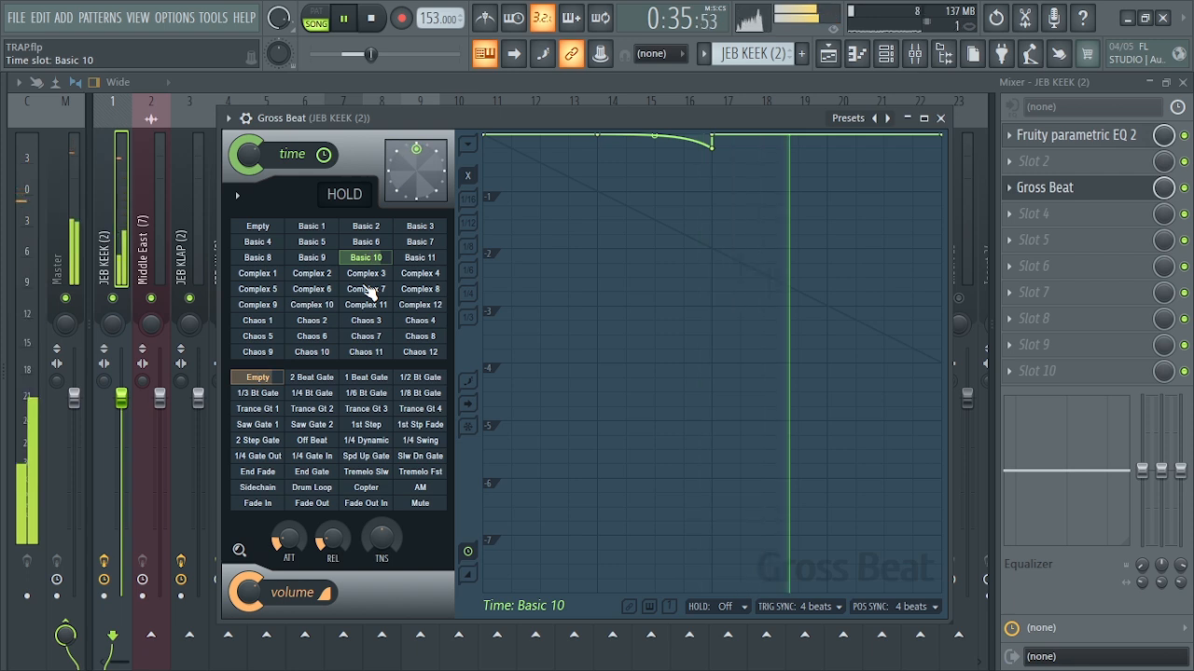
{"action": "left_click", "coordinate": [368, 277]}
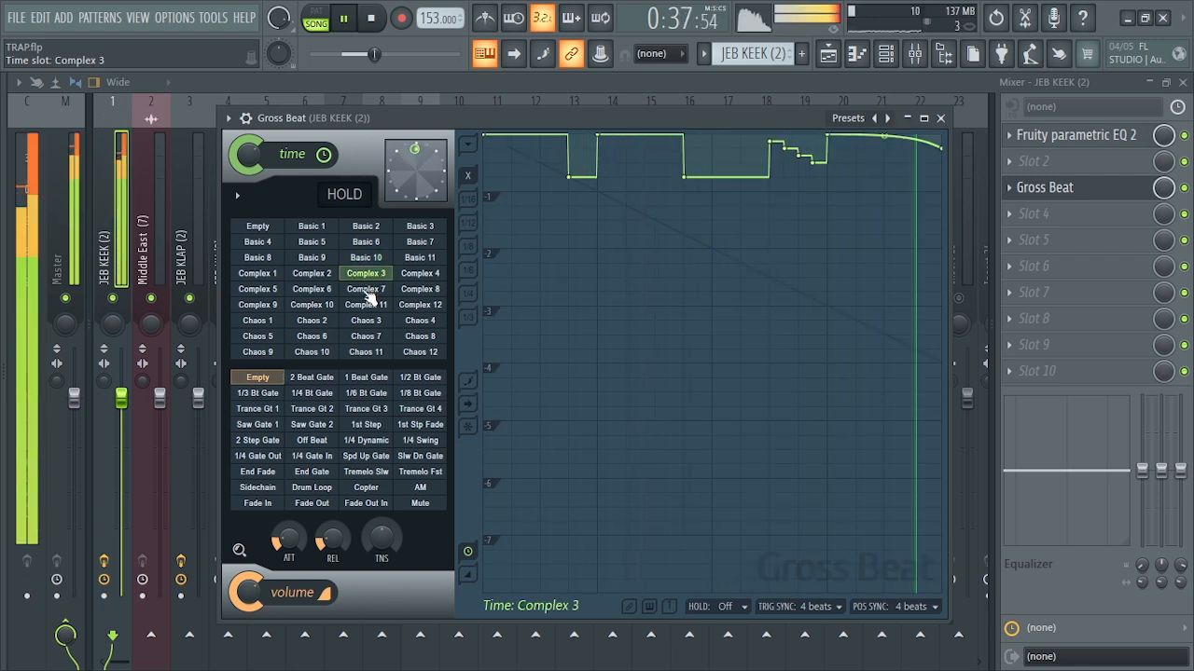
{"action": "left_click", "coordinate": [369, 292]}
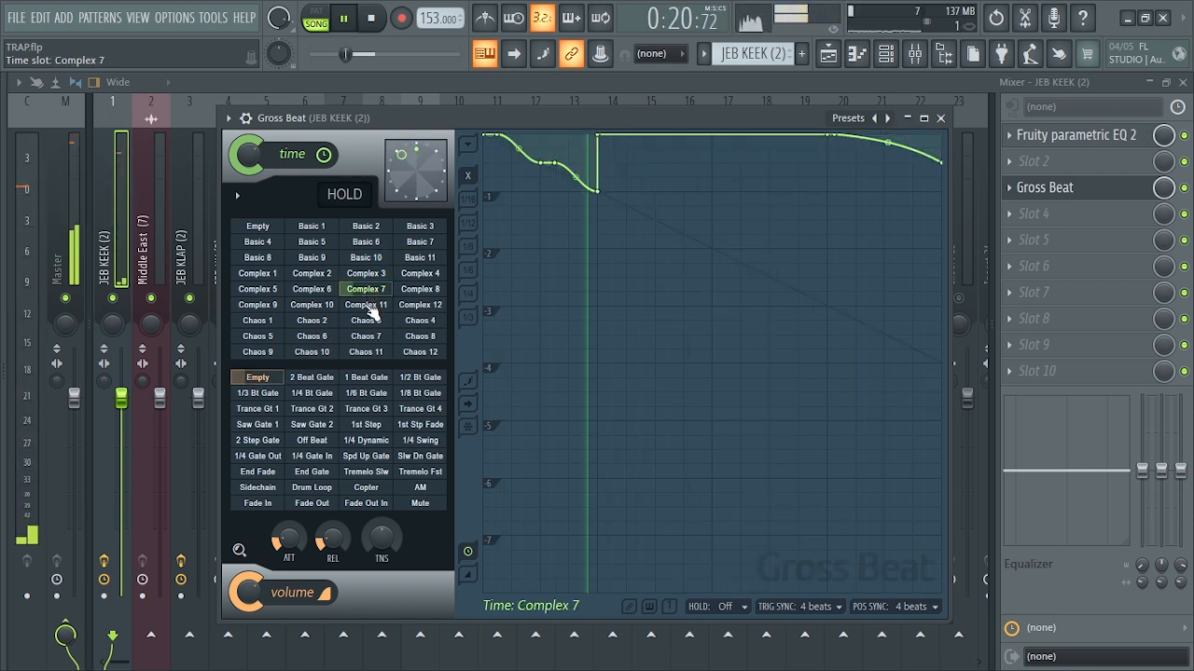
Return to the Basic 5 time preset and replay the selected bars from their start.
{"action": "left_click", "coordinate": [311, 241]}
{"action": "key", "text": "space"}
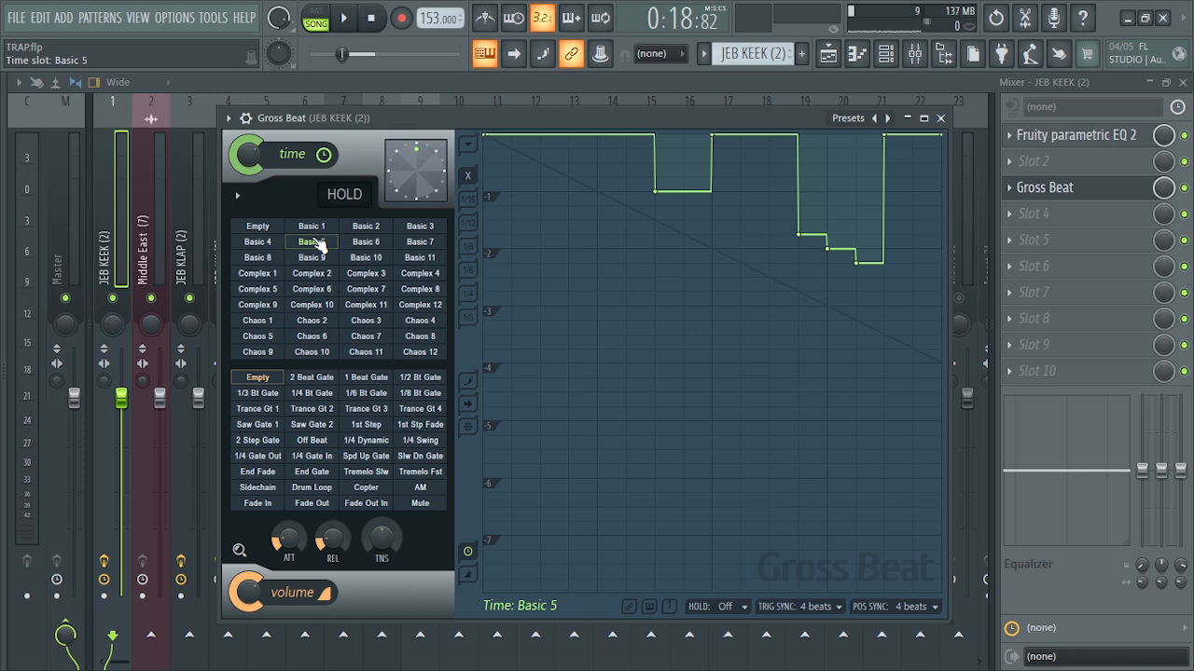
{"action": "key", "text": "space"}
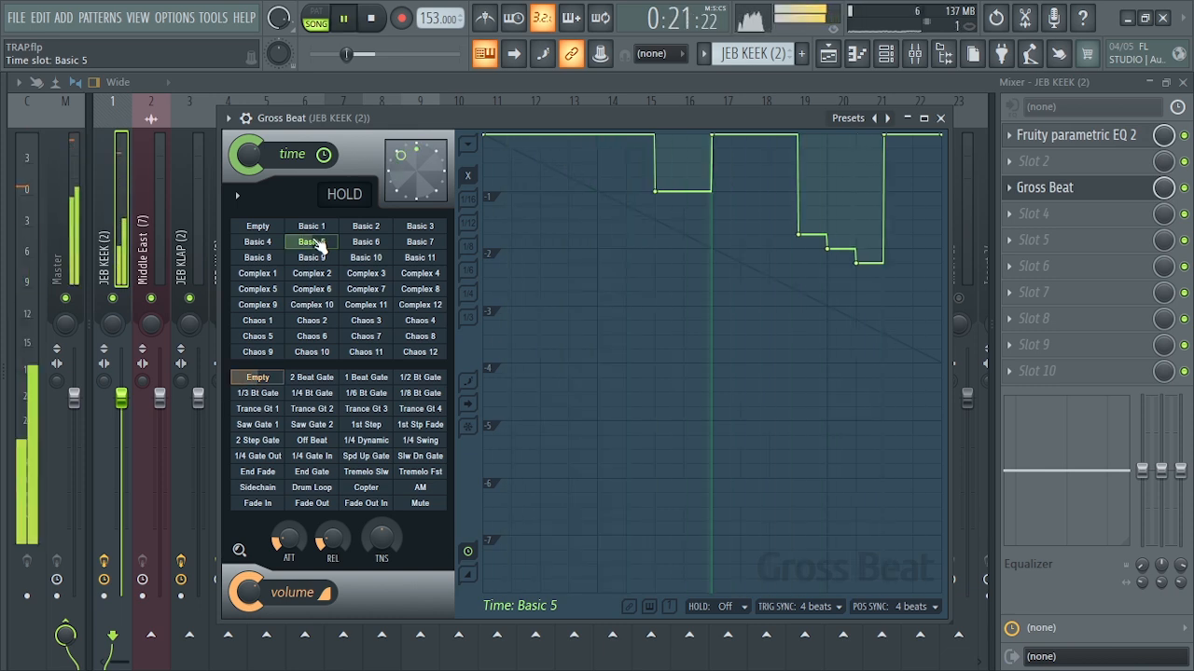
Compare the time presets Basic 1, Basic 9, Complex 2 and Complex 6 during playback, going back to Basic 9.
{"action": "left_click", "coordinate": [314, 231]}
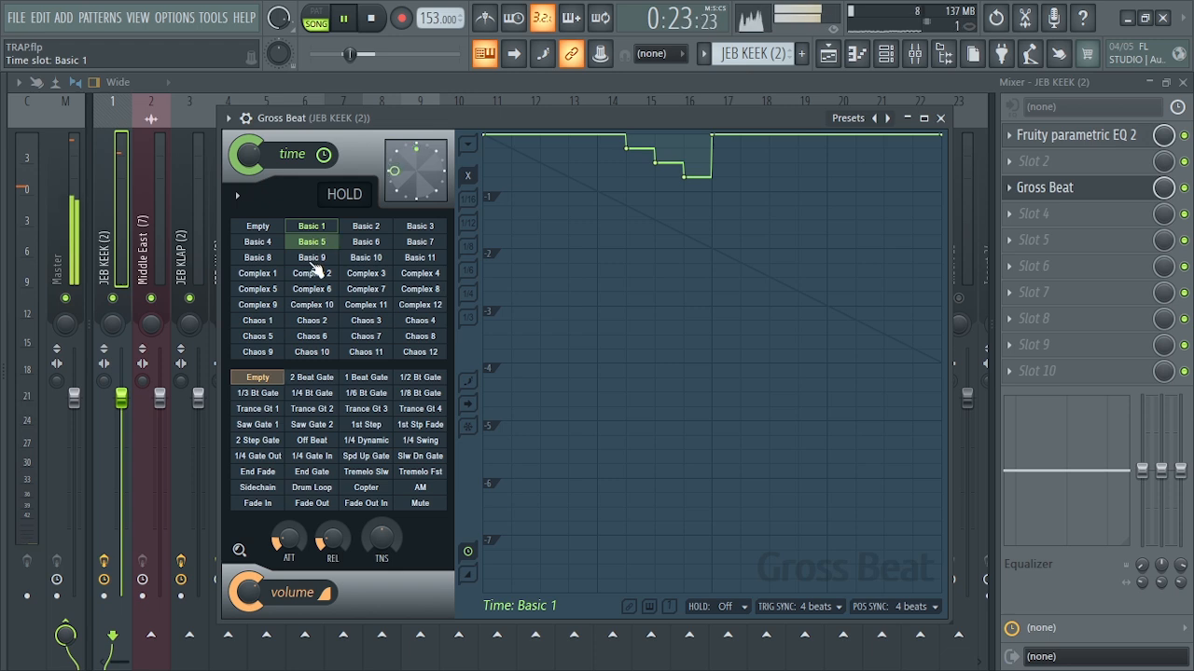
{"action": "left_click", "coordinate": [314, 261]}
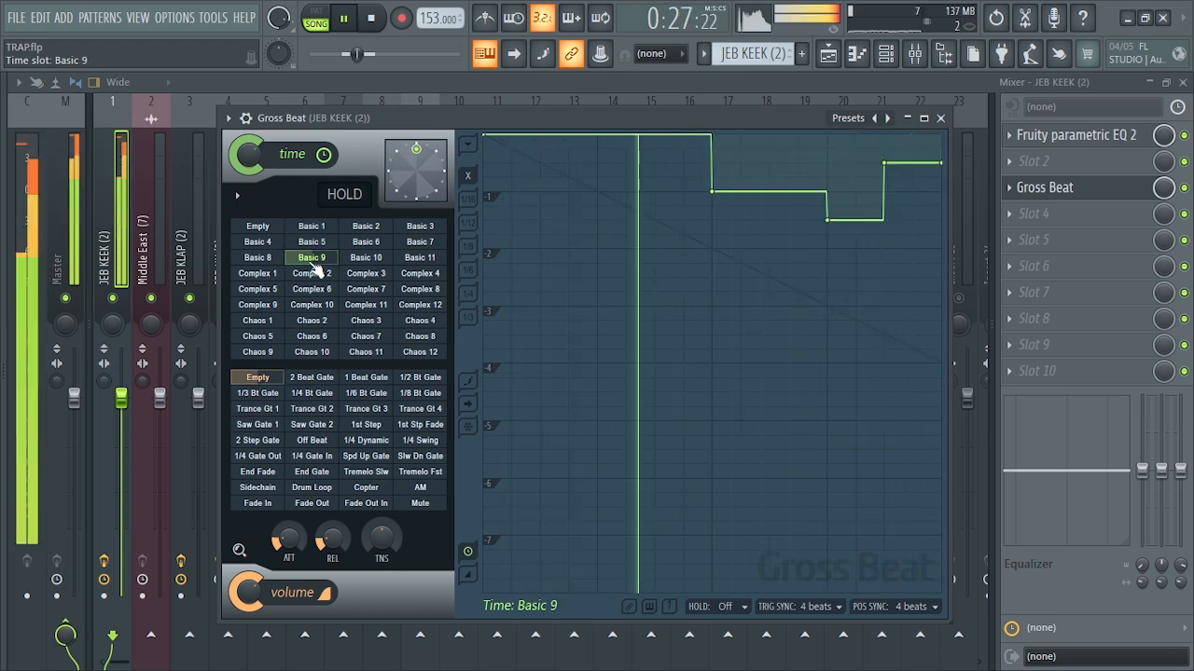
{"action": "left_click", "coordinate": [314, 273]}
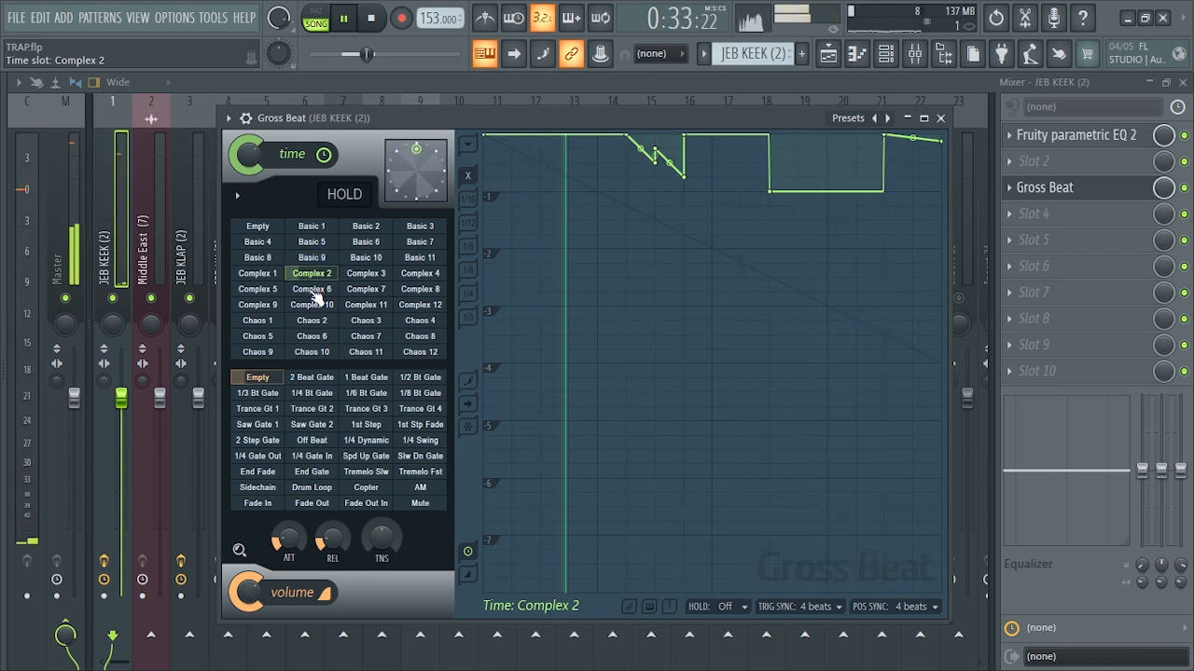
{"action": "left_click", "coordinate": [316, 293]}
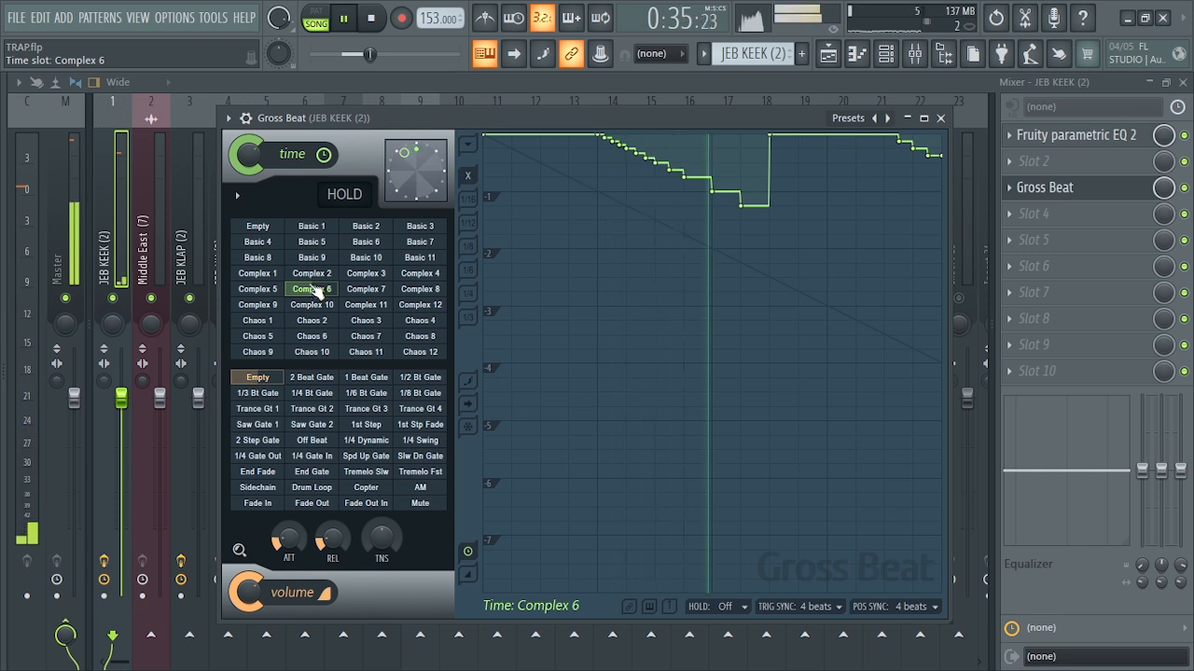
{"action": "left_click", "coordinate": [311, 257]}
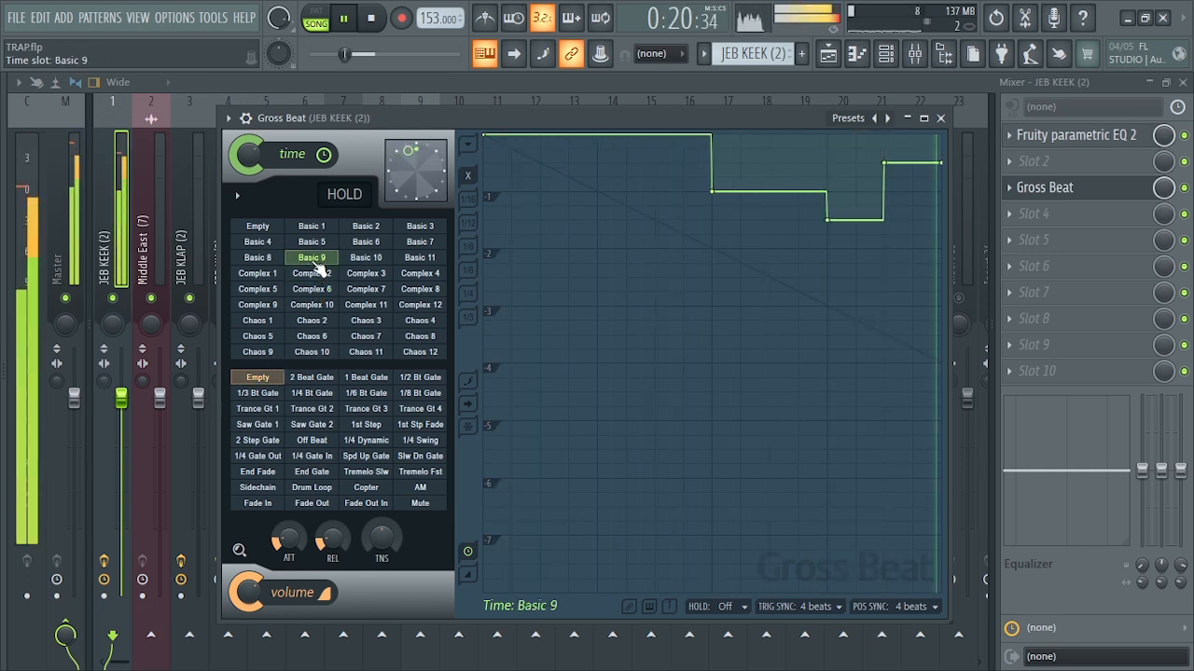
Set Gross Beat's time slot to Basic 5, stop playback, and look through the plugin's preset categories.
{"action": "left_click", "coordinate": [314, 246]}
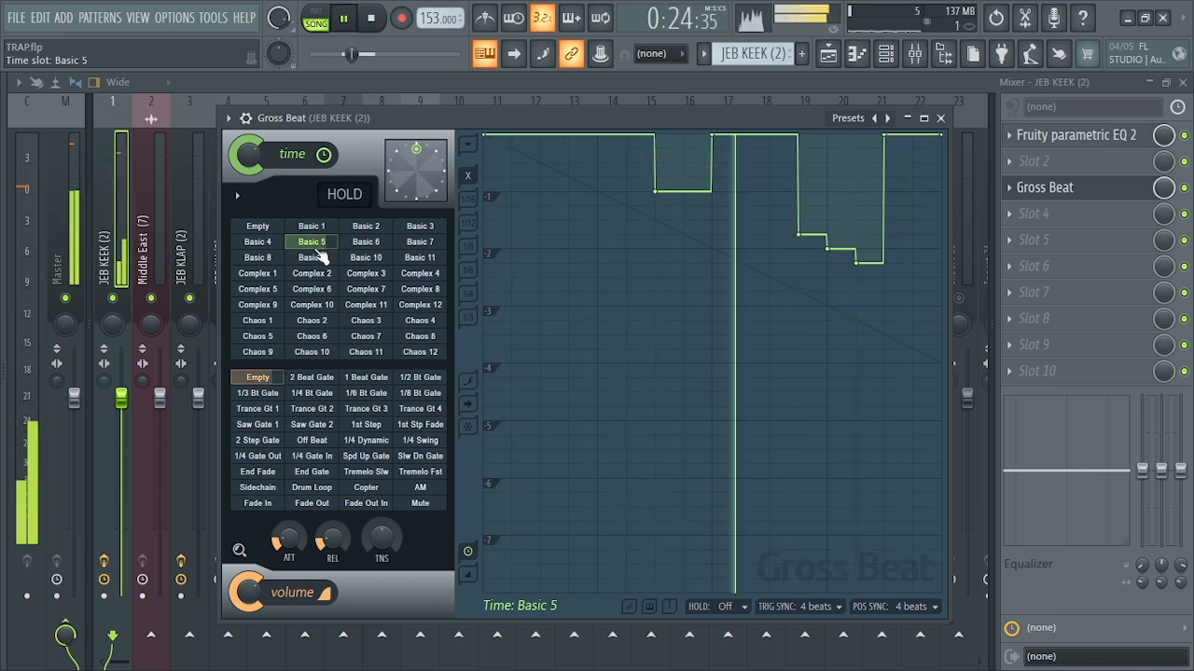
{"action": "key", "text": "space"}
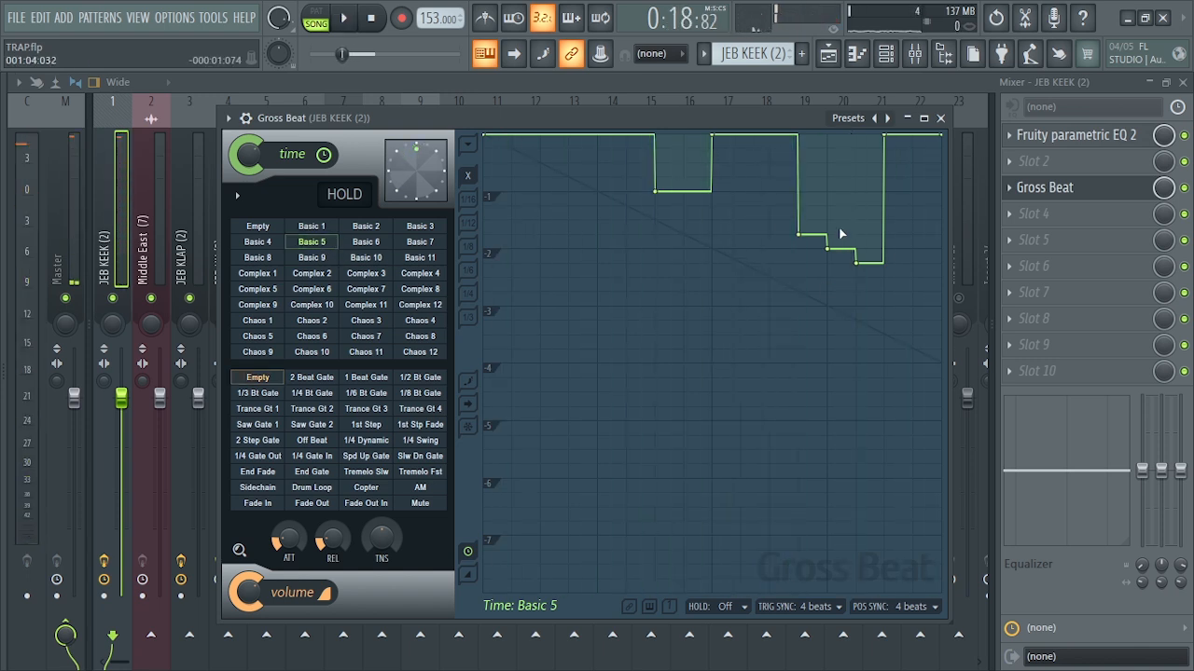
{"action": "left_click", "coordinate": [848, 120]}
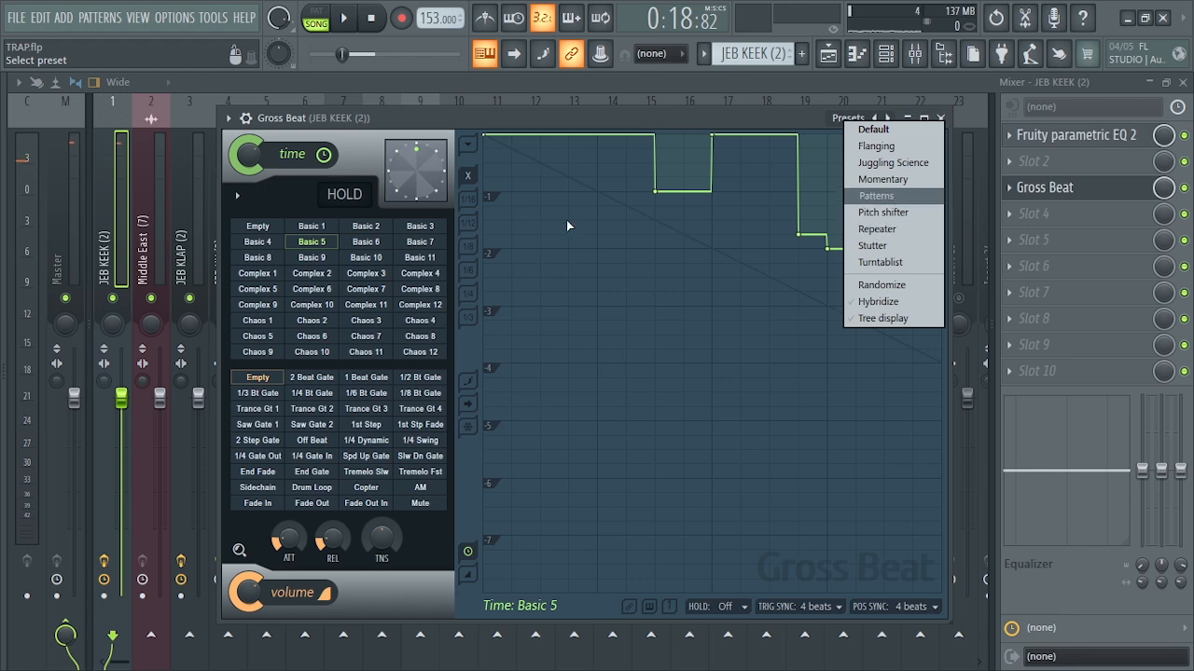
{"action": "left_click", "coordinate": [311, 242]}
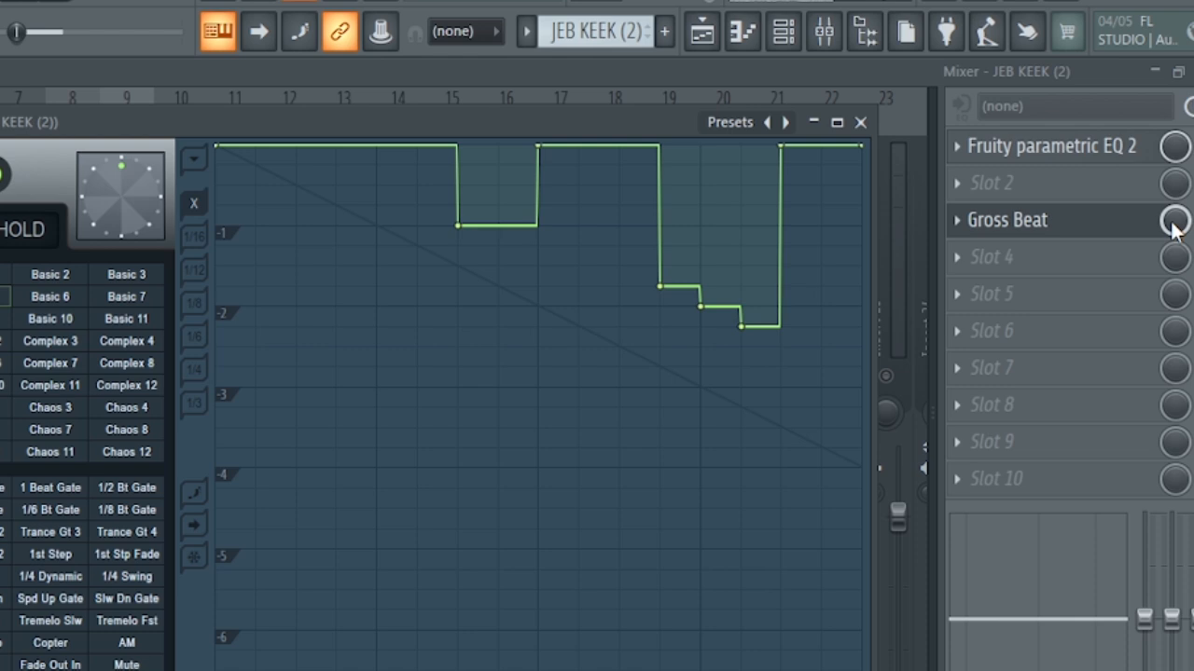
Create an automation clip for Gross Beat's mix level on the JEB KEEK insert and unmute its Track 9 in the playlist.
{"action": "right_click", "coordinate": [1175, 223]}
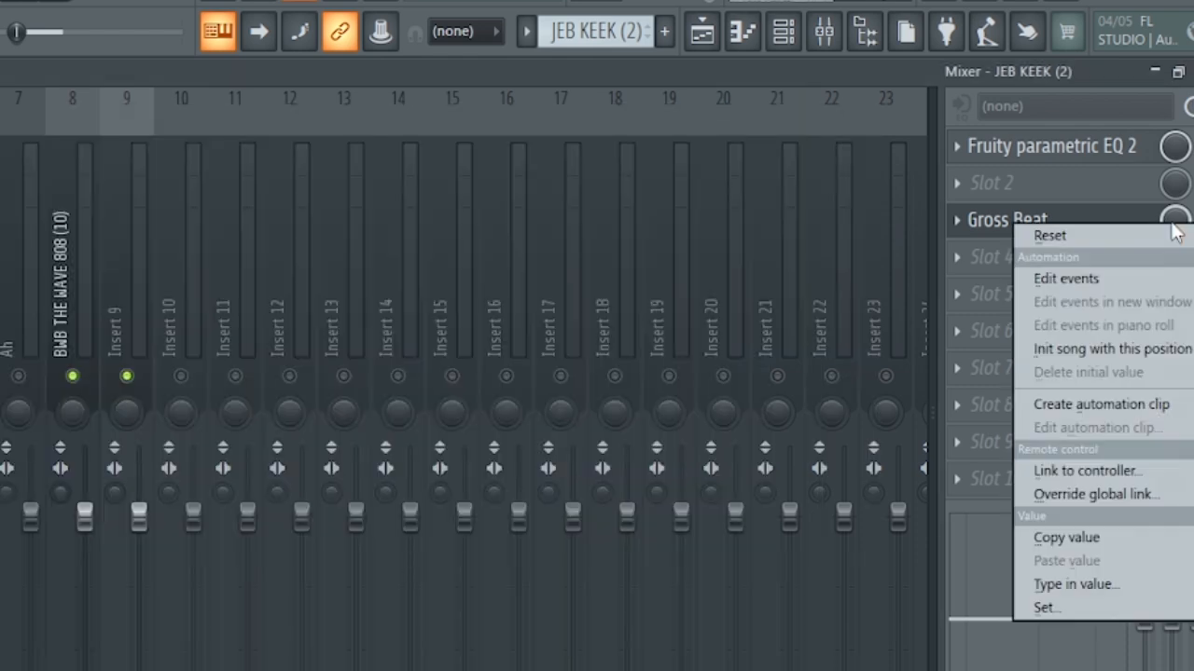
{"action": "left_click", "coordinate": [1104, 404]}
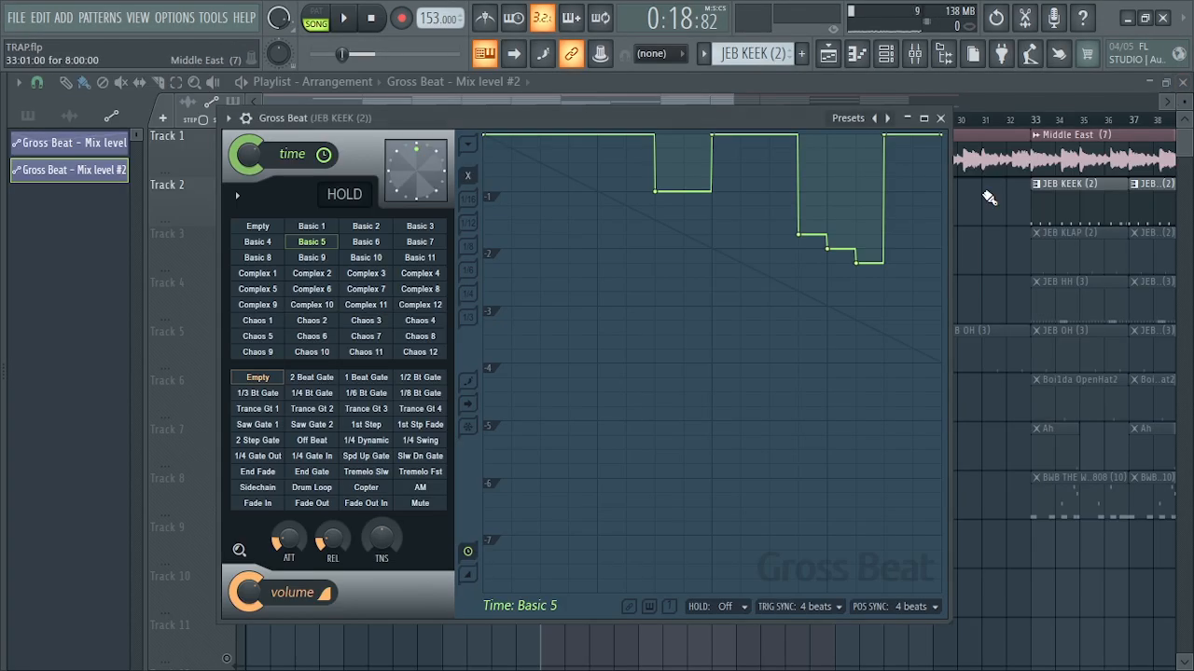
{"action": "left_click", "coordinate": [940, 118]}
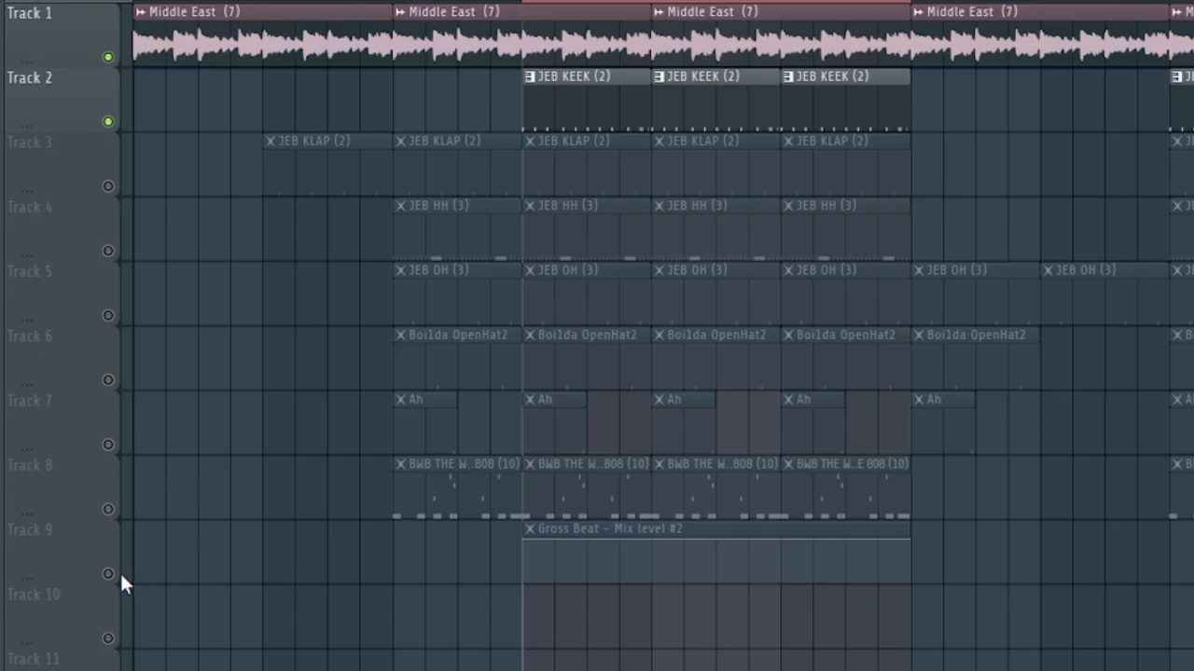
{"action": "left_click", "coordinate": [226, 561]}
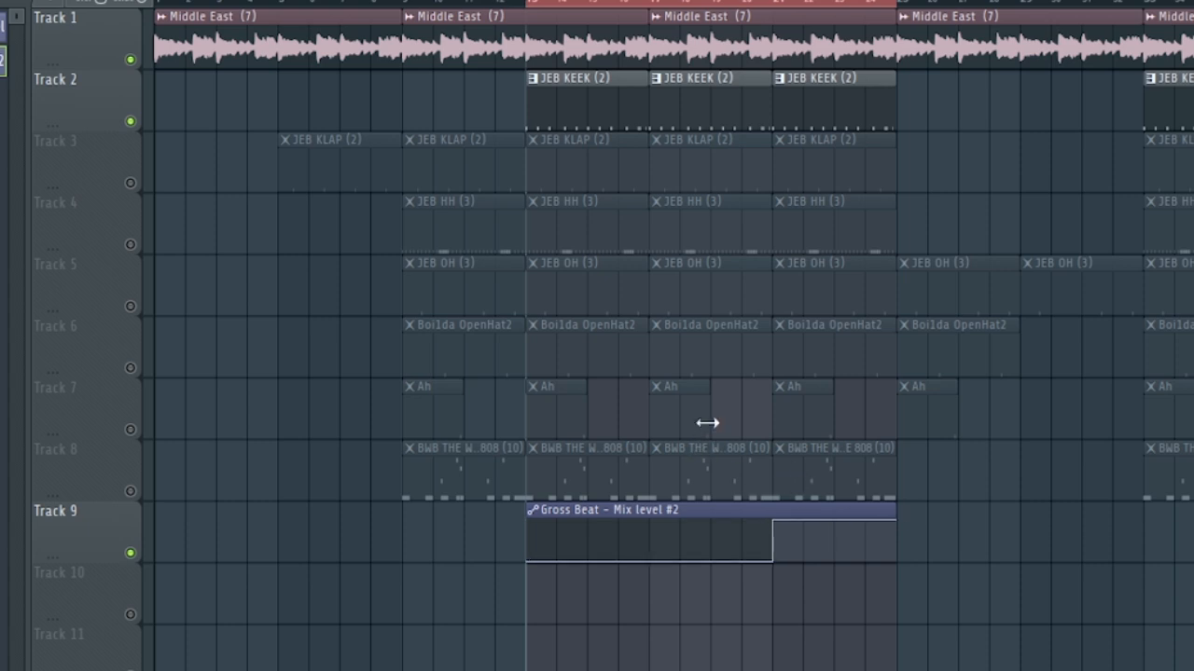
Listen to bars 13 to 25 with Gross Beat's mix level automation rising at bar 21.
{"action": "key", "text": "space"}
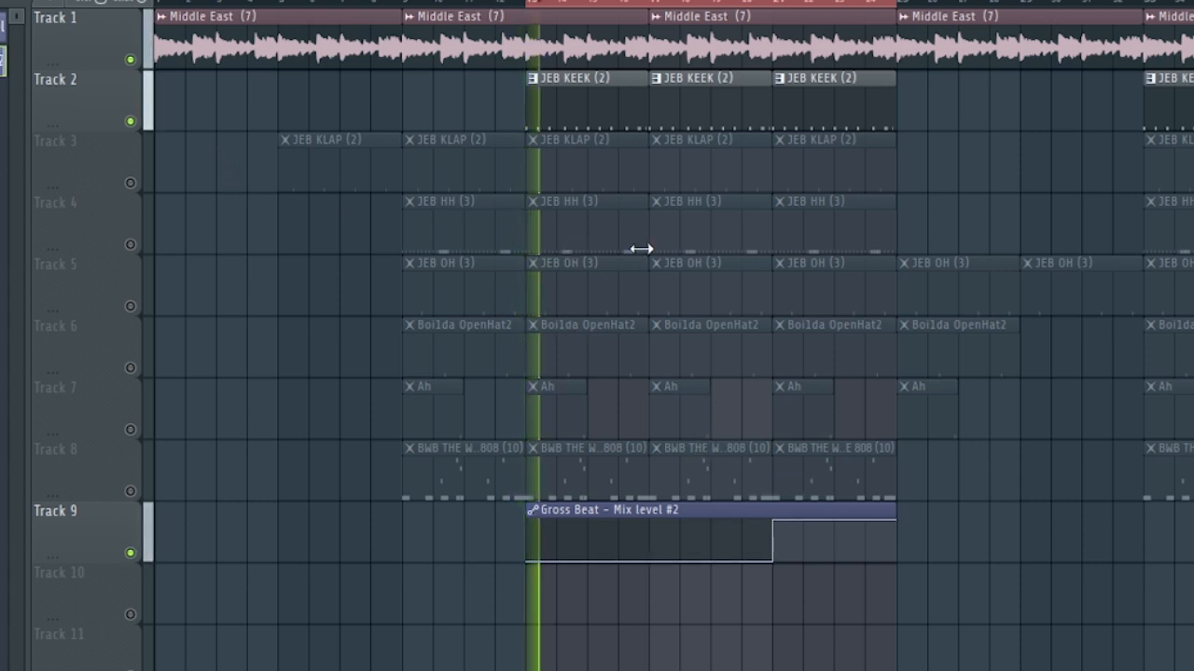
{"action": "key", "text": "space"}
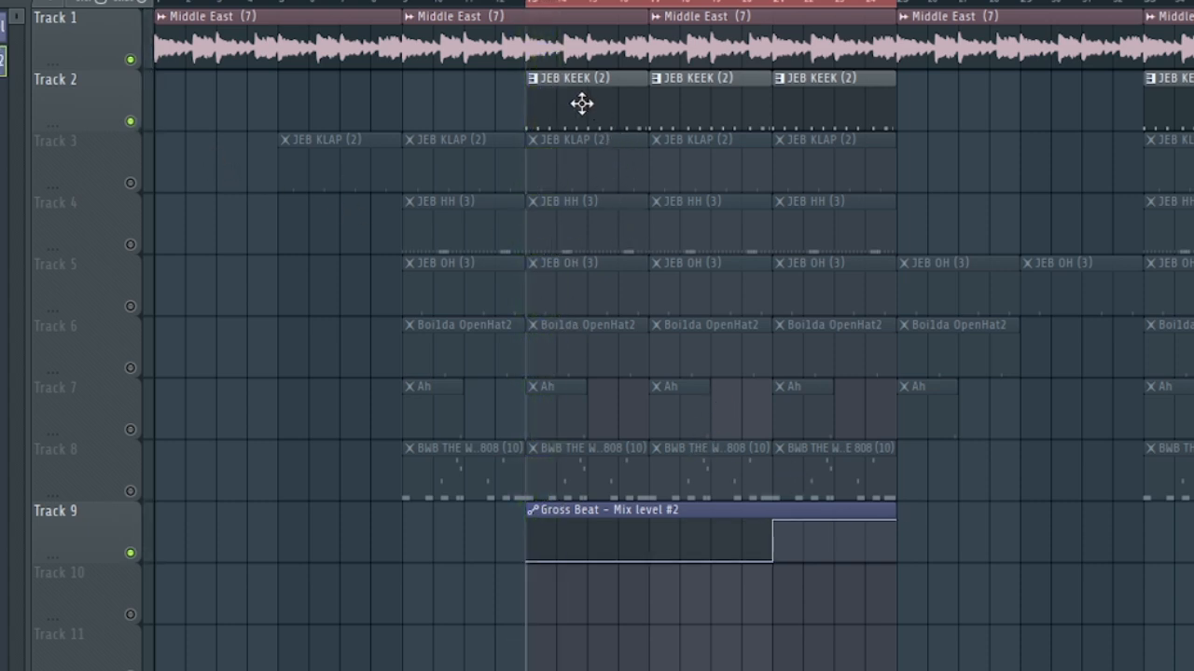
{"action": "left_click_drag", "start_coordinate": [765, 0], "coordinate": [772, 0]}
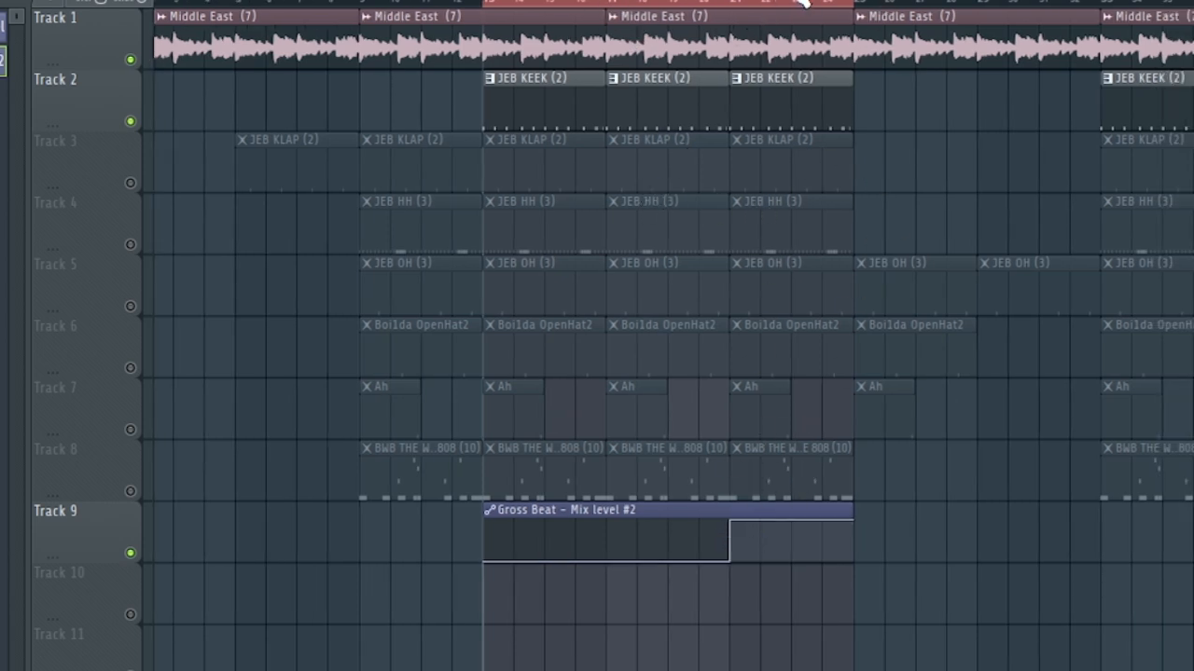
{"action": "scroll", "coordinate": [628, 23], "scroll_direction": "up", "scroll_amount": 3}
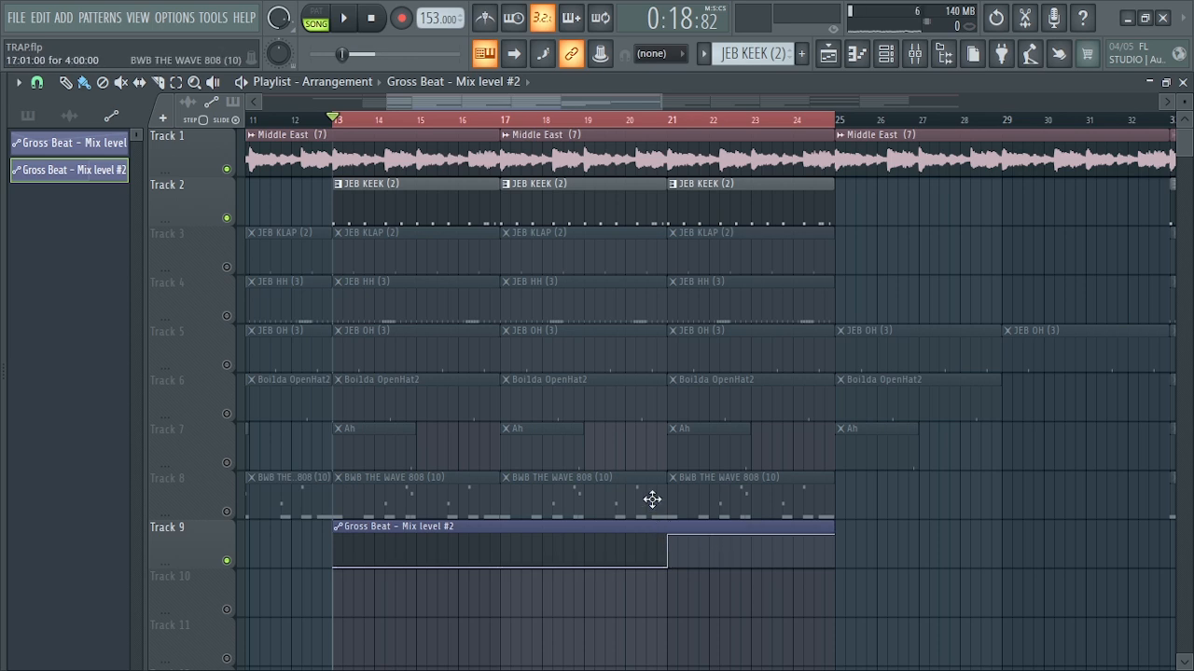
{"action": "key", "text": "space"}
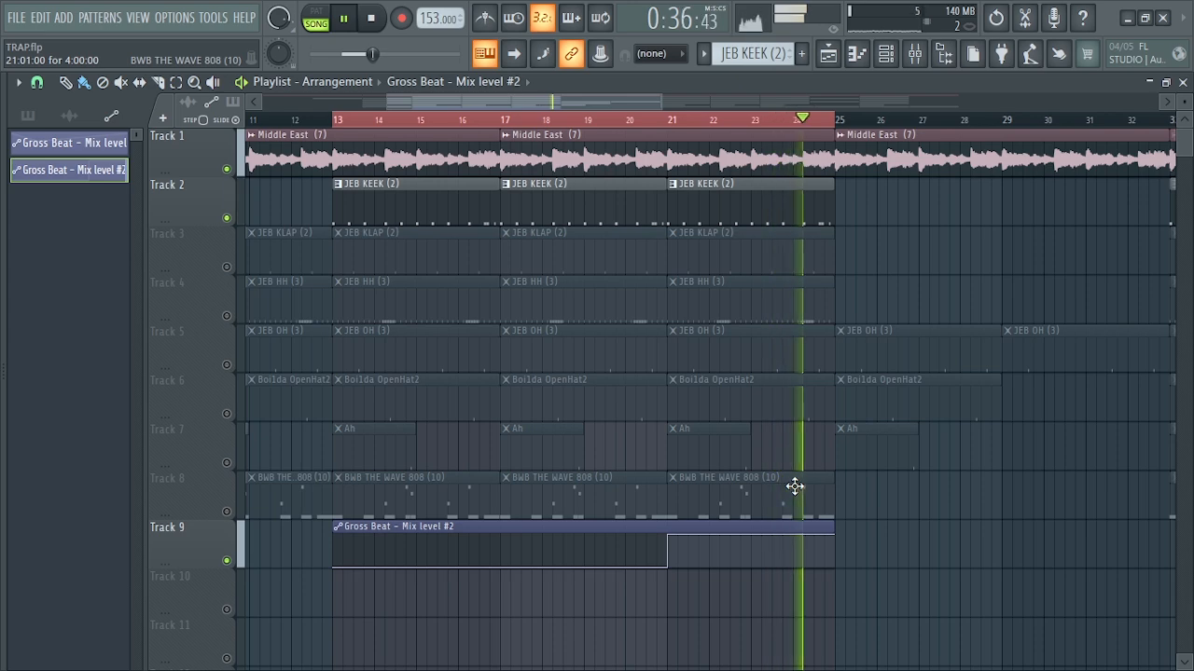
{"action": "key", "text": "space"}
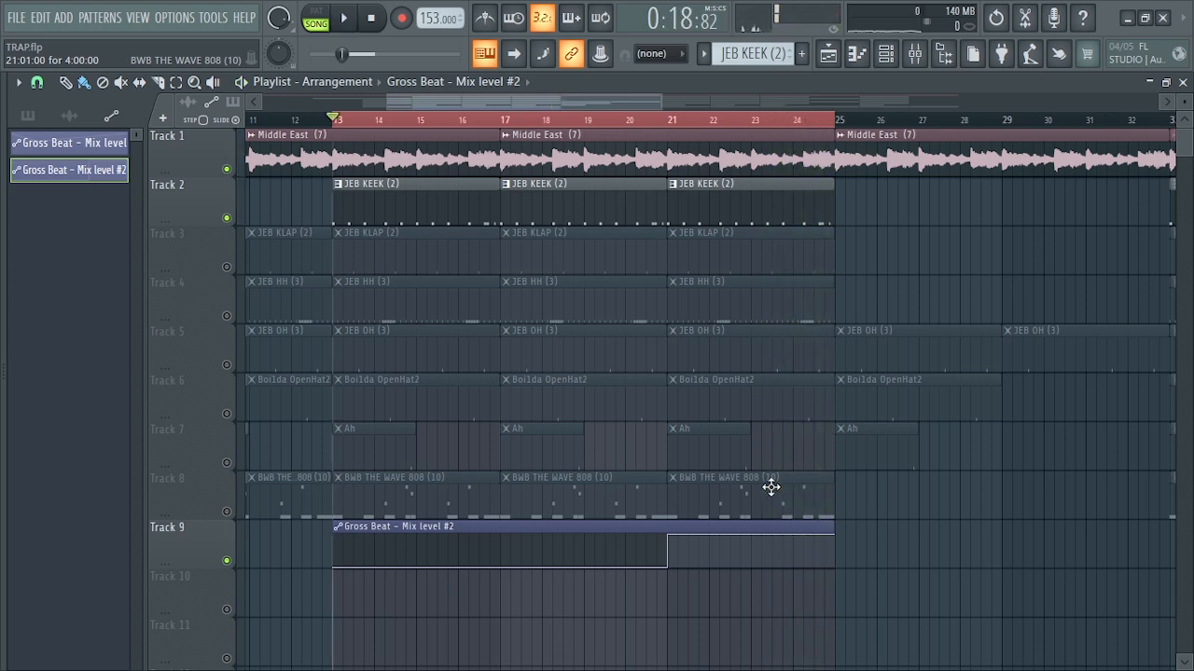
Re-enable all playlist tracks and listen to bars 13 to 25 with the full beat.
{"action": "right_click", "coordinate": [230, 220]}
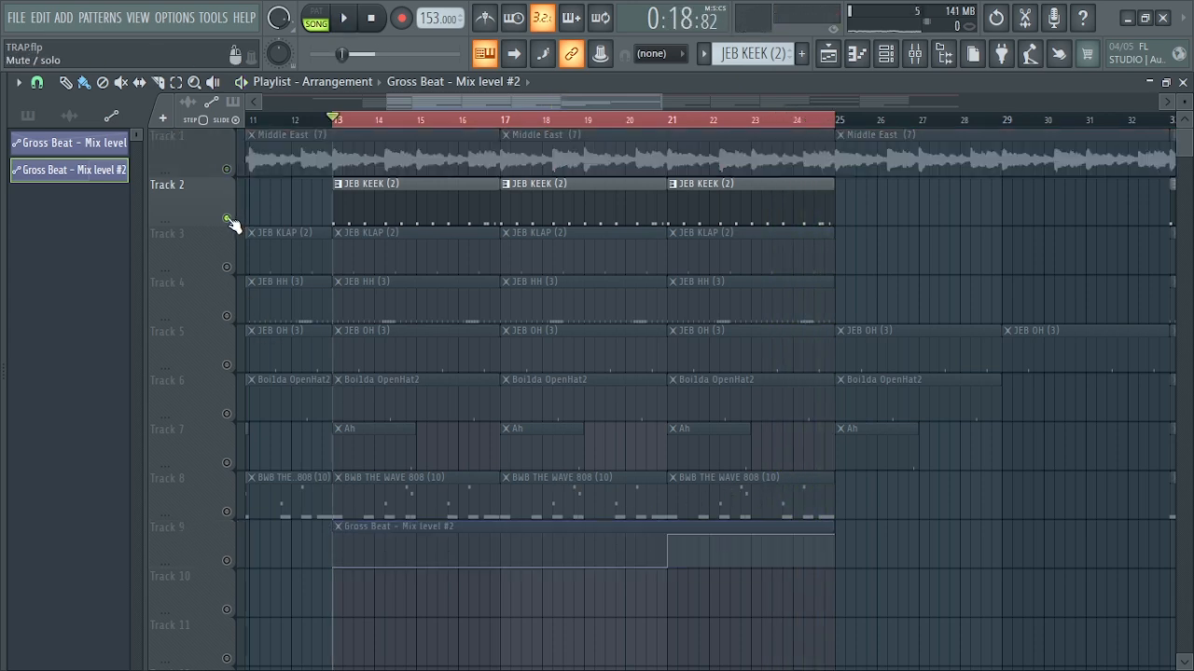
{"action": "right_click", "coordinate": [230, 220]}
{"action": "key", "text": "space"}
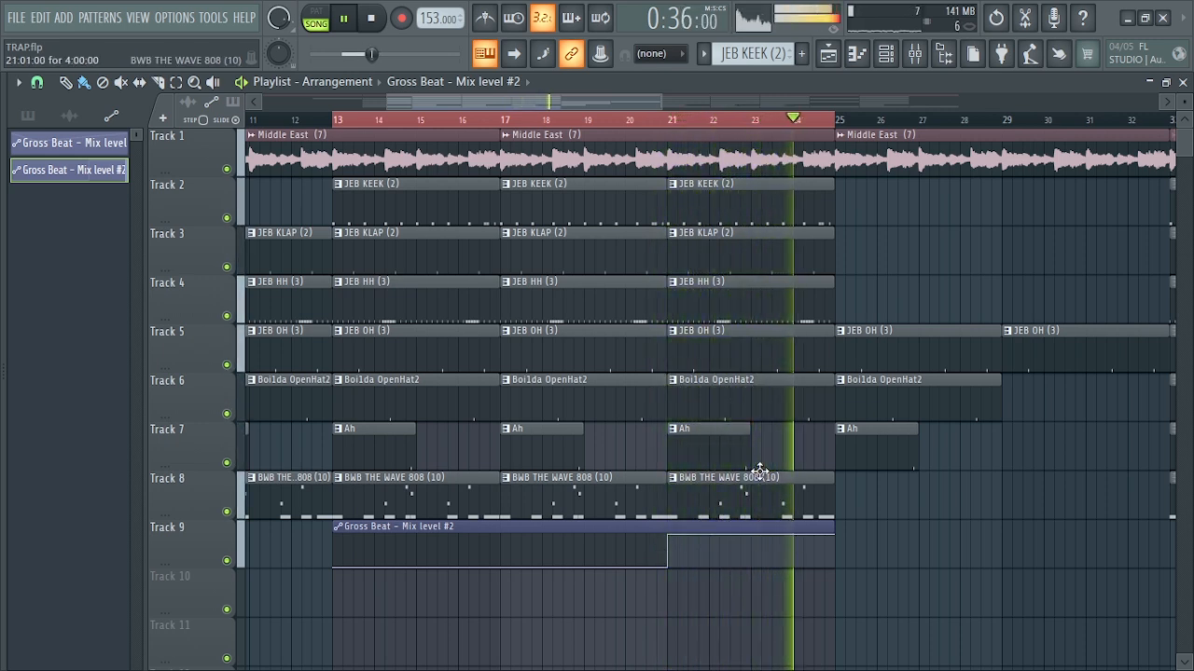
{"action": "key", "text": "space"}
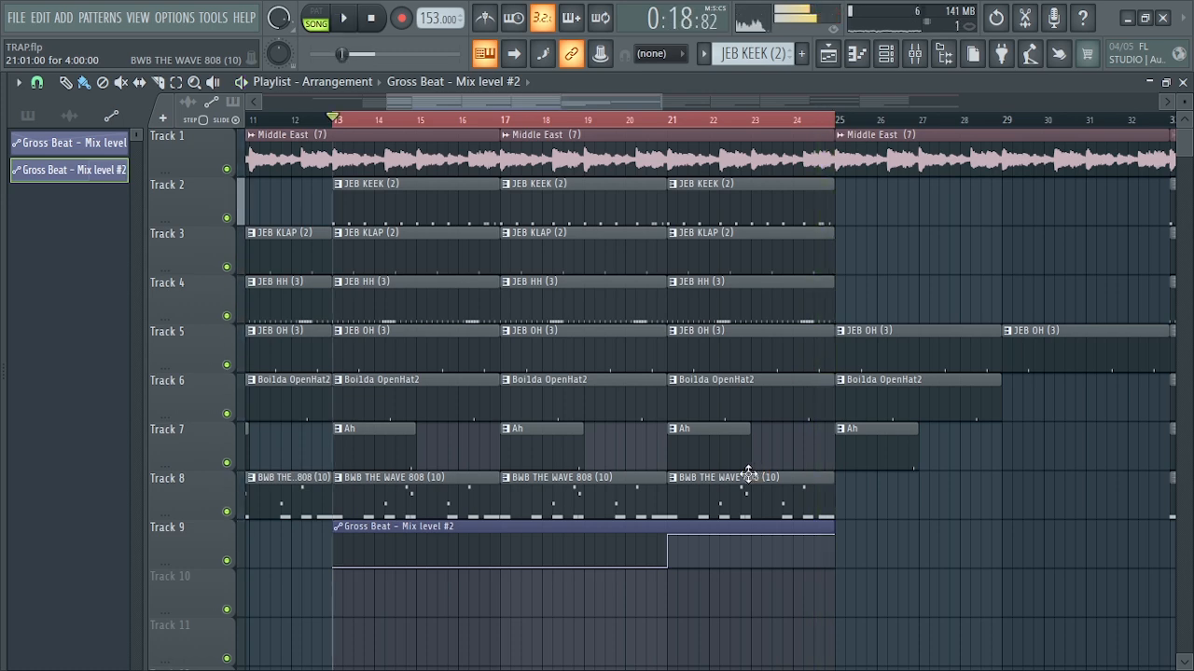
Select bars 33 to 37 in the playlist.
{"action": "left_click_drag", "start_coordinate": [503, 103], "coordinate": [588, 106]}
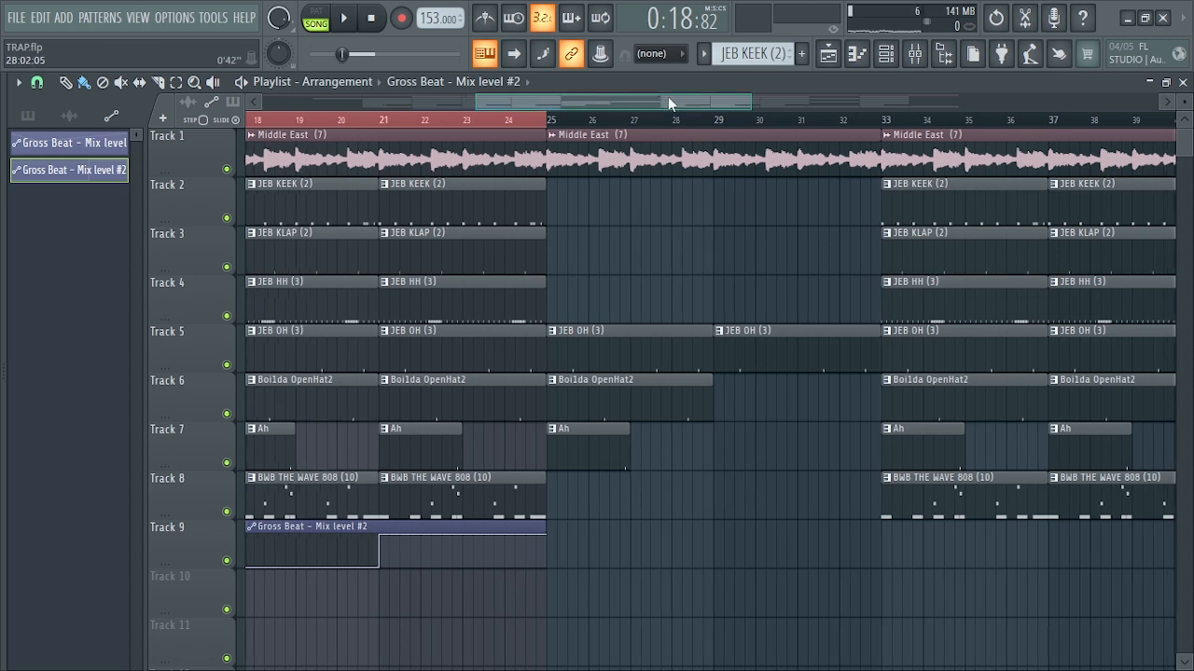
{"action": "left_click_drag", "start_coordinate": [667, 96], "coordinate": [730, 98]}
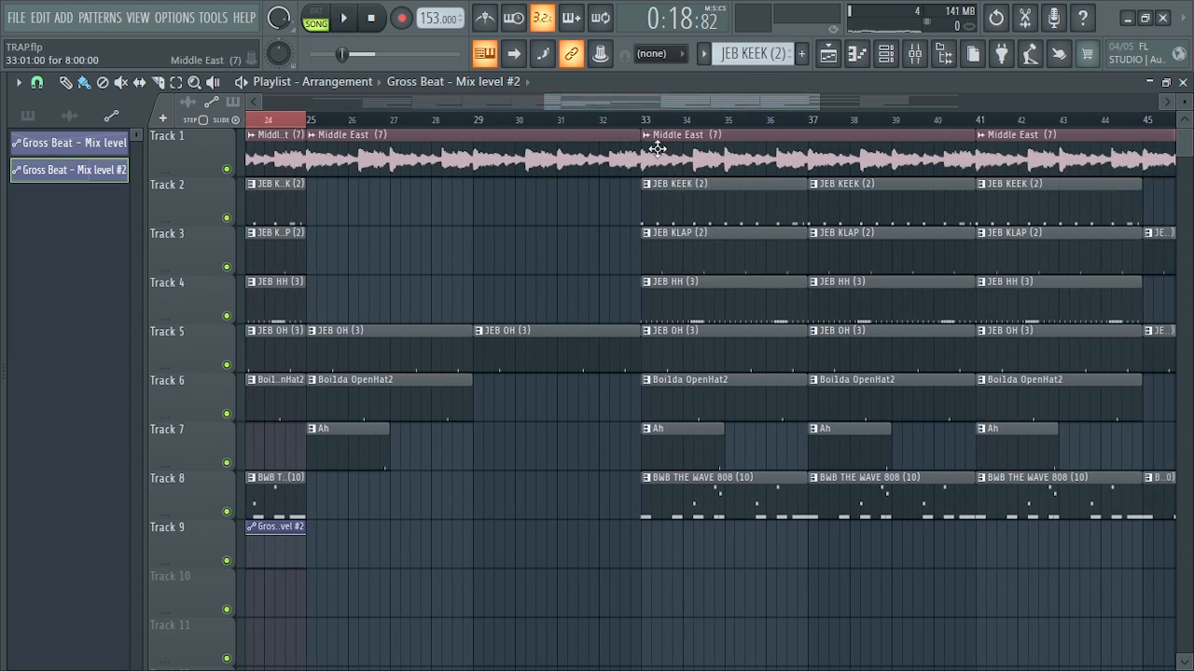
{"action": "left_click_drag", "start_coordinate": [646, 124], "coordinate": [657, 124]}
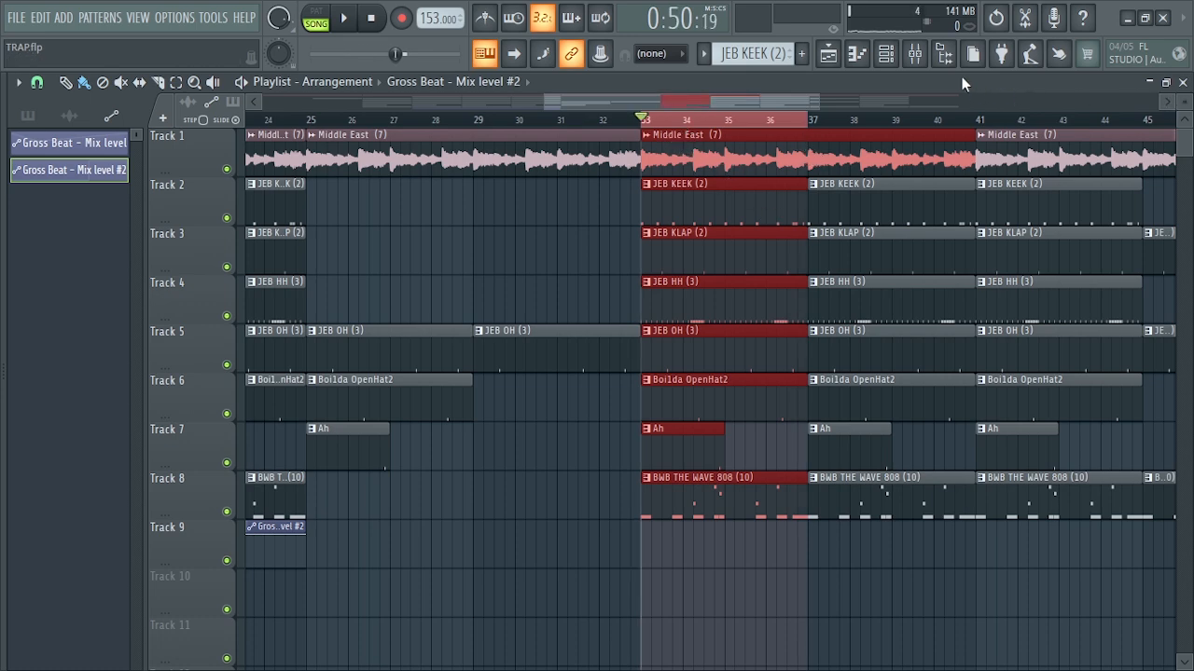
Add a second Gross Beat to effect slot 5 of the JEB KEEK mixer insert.
{"action": "left_click", "coordinate": [915, 56]}
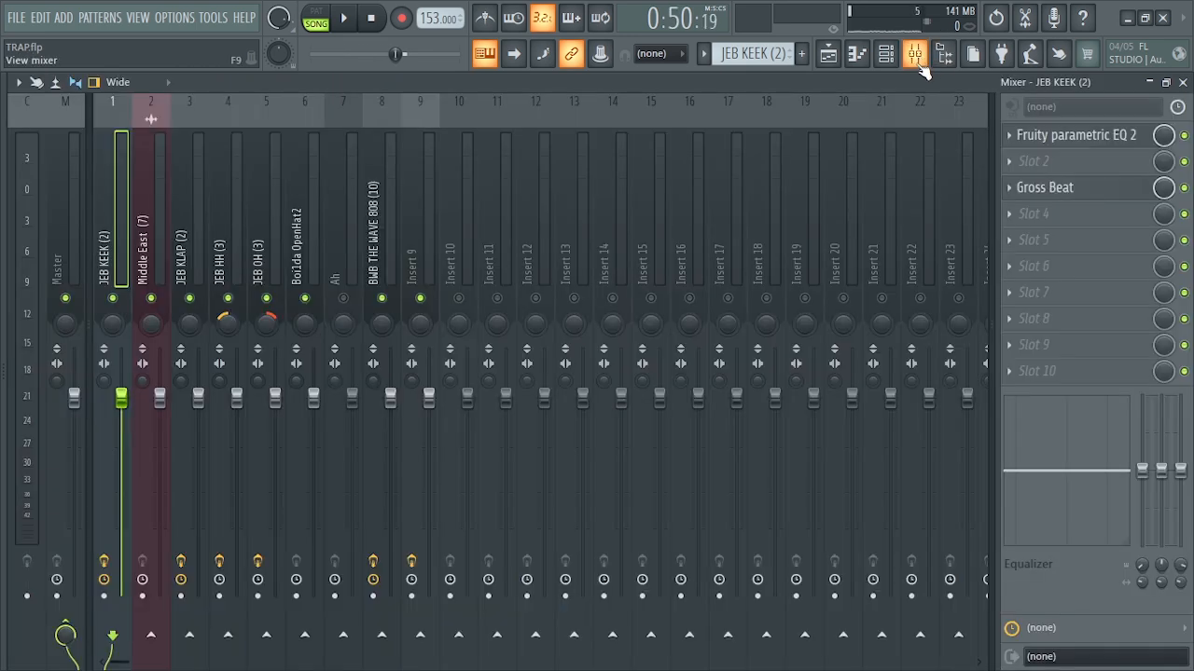
{"action": "left_click", "coordinate": [1010, 241]}
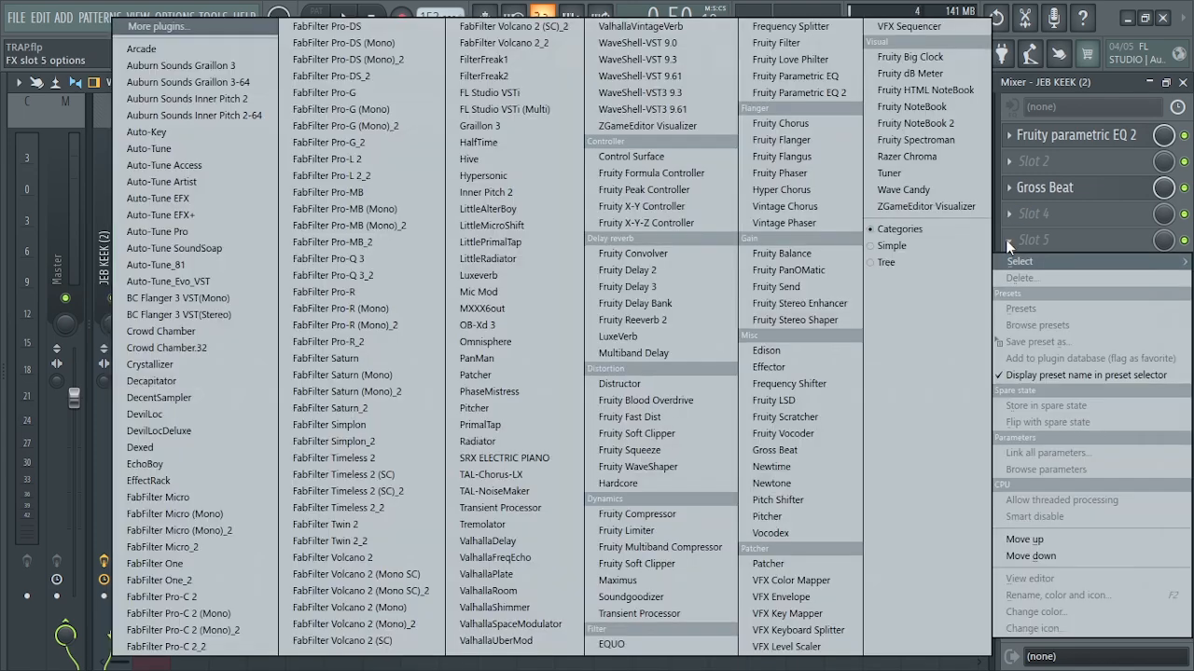
{"action": "left_click", "coordinate": [781, 453]}
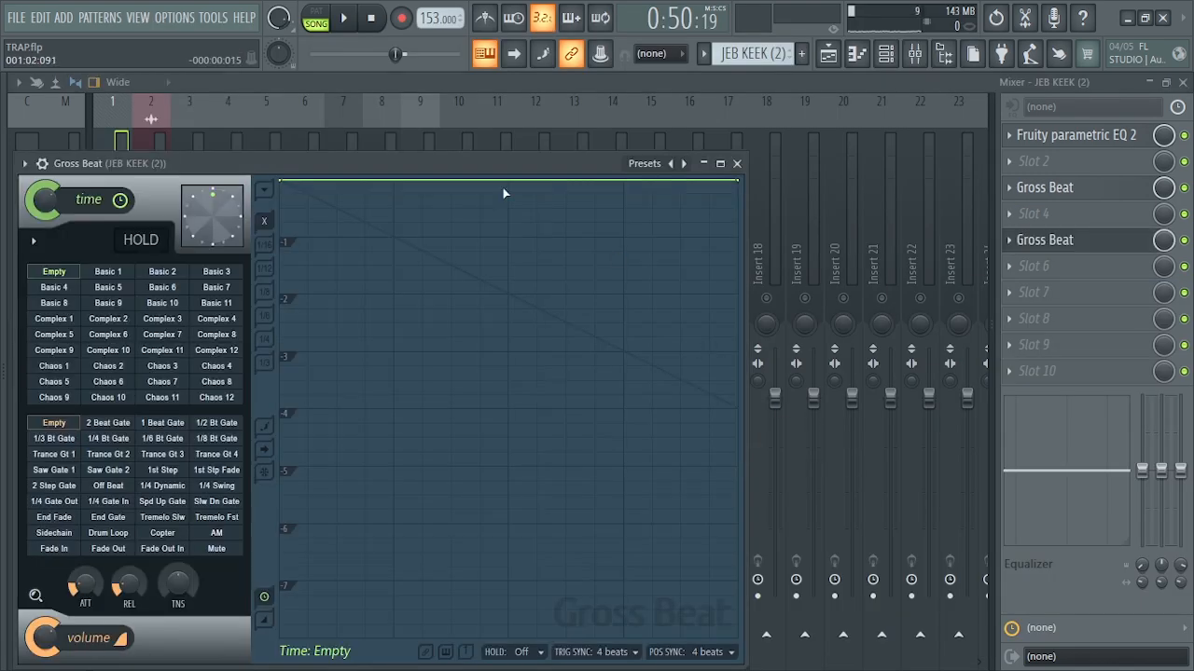
{"action": "left_click_drag", "start_coordinate": [500, 166], "coordinate": [802, 148]}
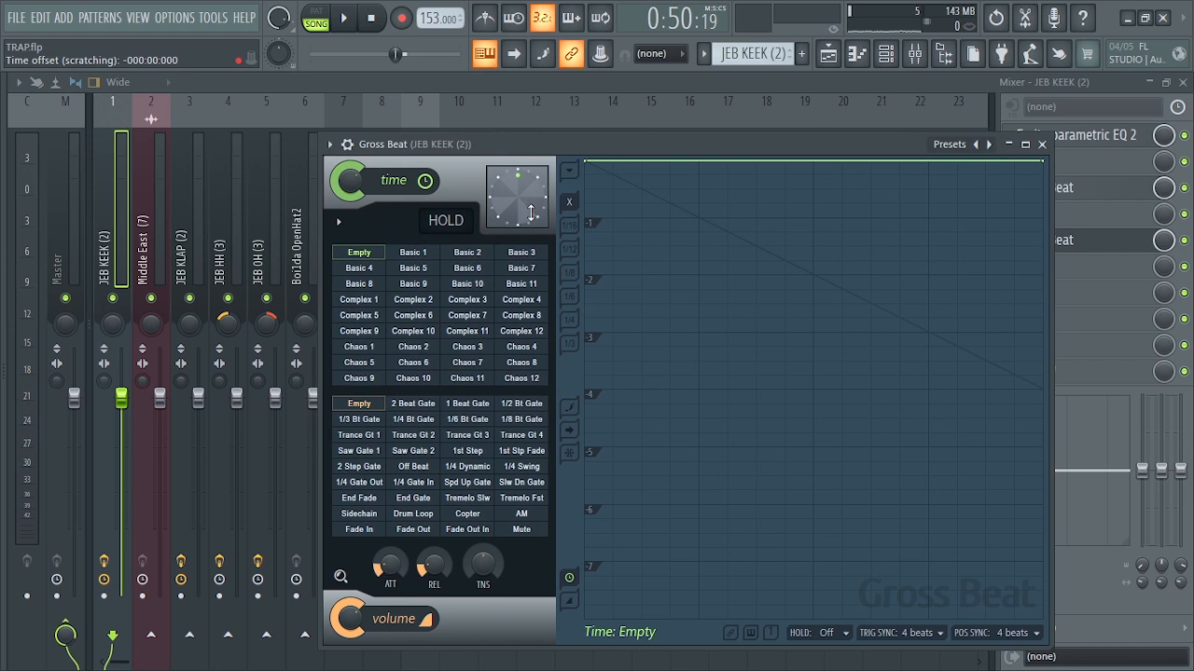
Audition time slots Complex 7 and Complex 11 in the new Gross Beat, choose Chaos 7, and close the plugin.
{"action": "key", "text": "space"}
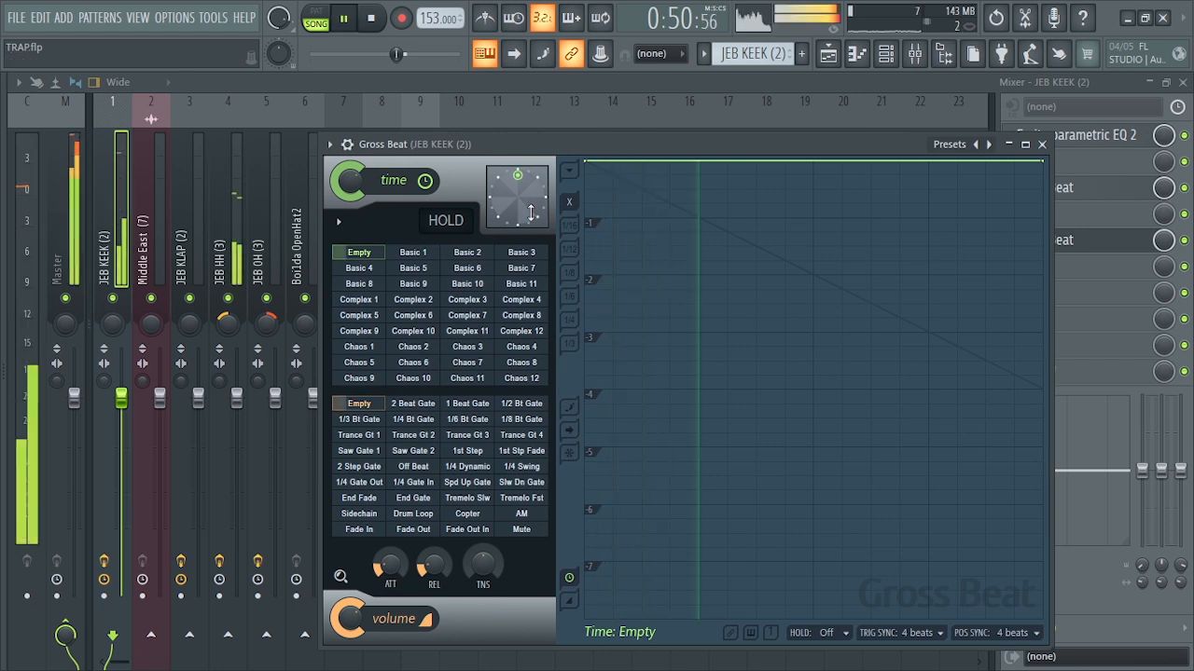
{"action": "left_click", "coordinate": [461, 323]}
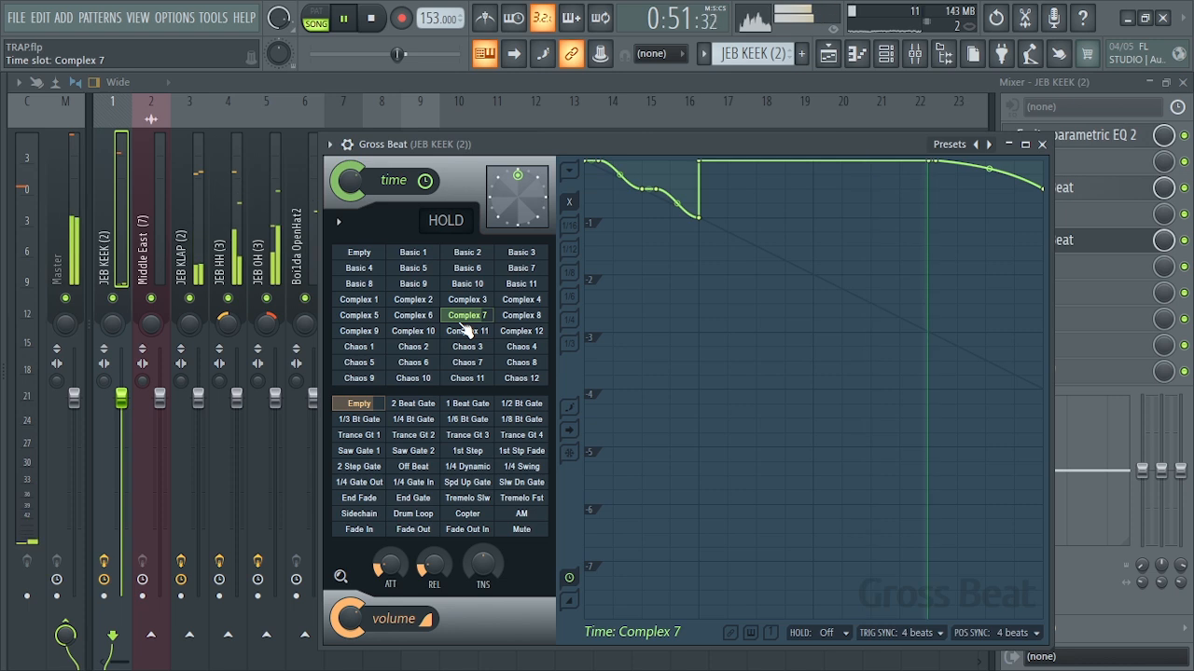
{"action": "left_click", "coordinate": [466, 333]}
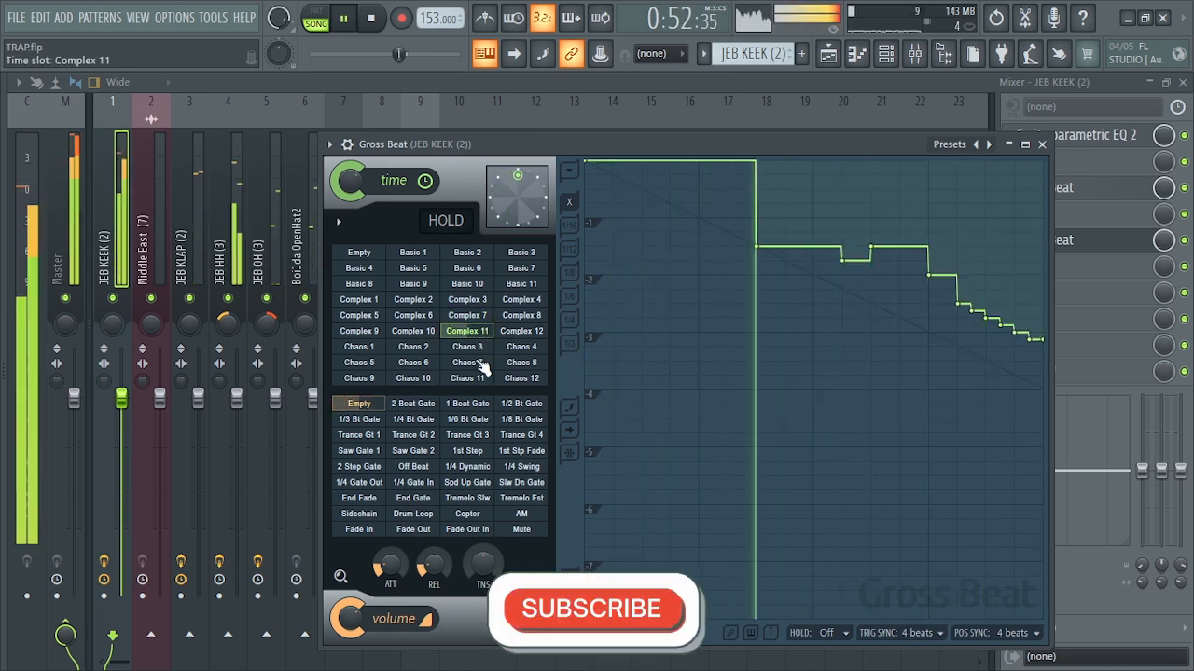
{"action": "left_click", "coordinate": [475, 364]}
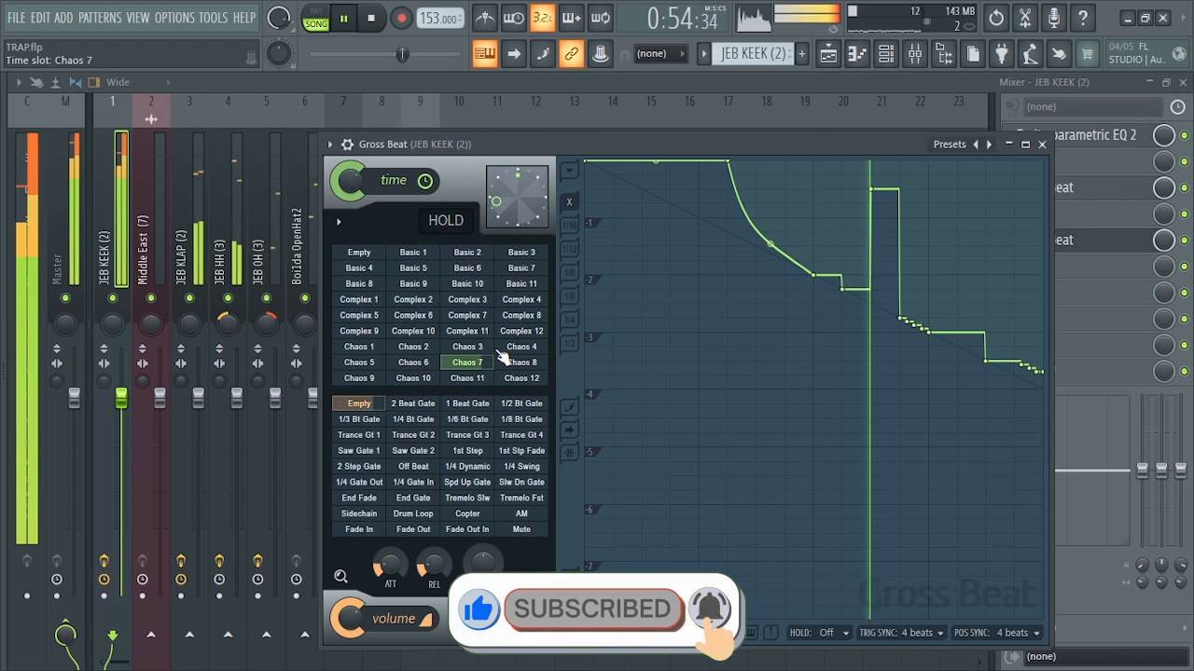
{"action": "key", "text": "space"}
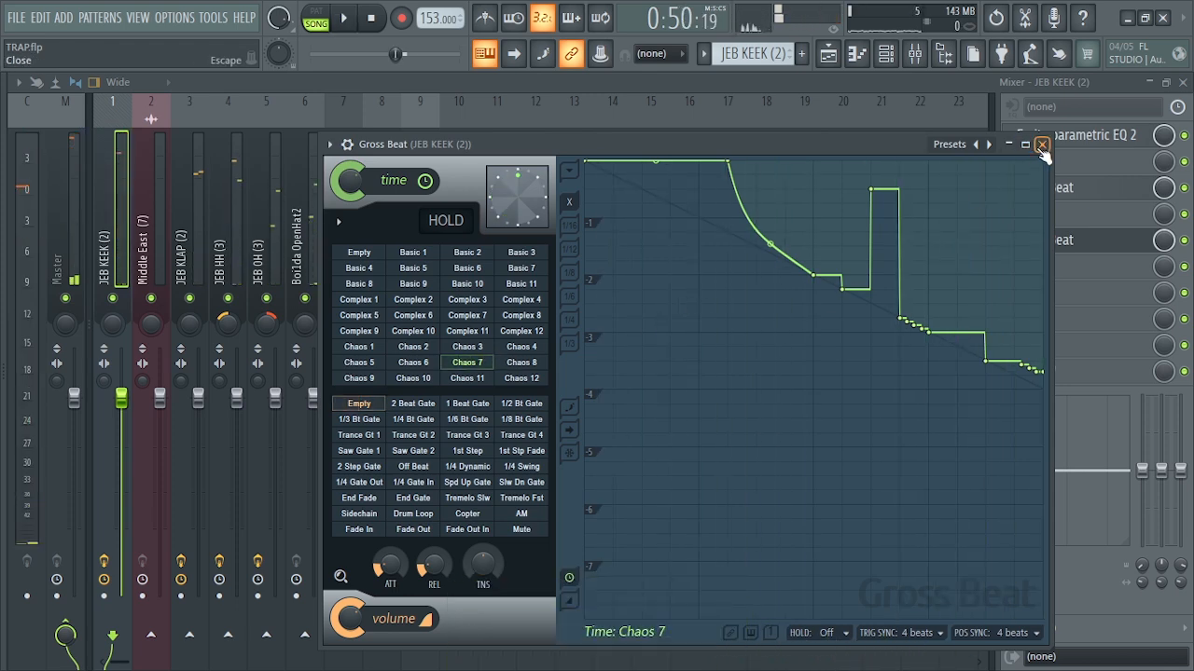
{"action": "left_click", "coordinate": [1042, 145]}
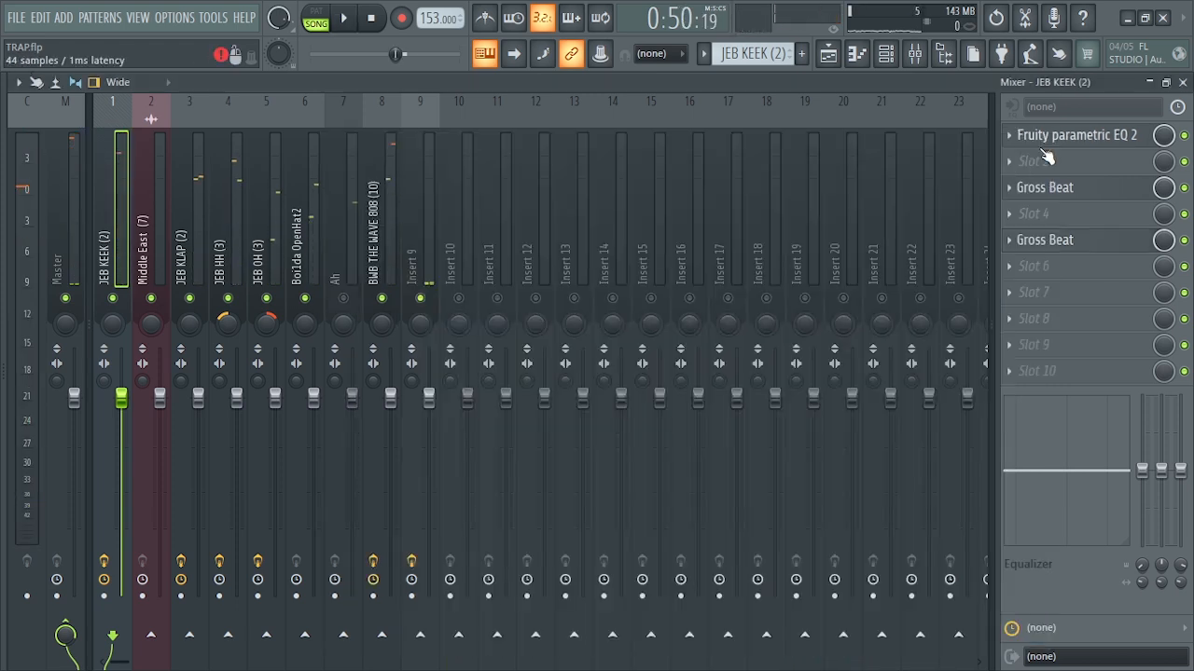
Create an automation clip for the second Gross Beat's mix level over bars 33 to 37 and return to the playlist.
{"action": "right_click", "coordinate": [1166, 242]}
{"action": "left_click", "coordinate": [1108, 378]}
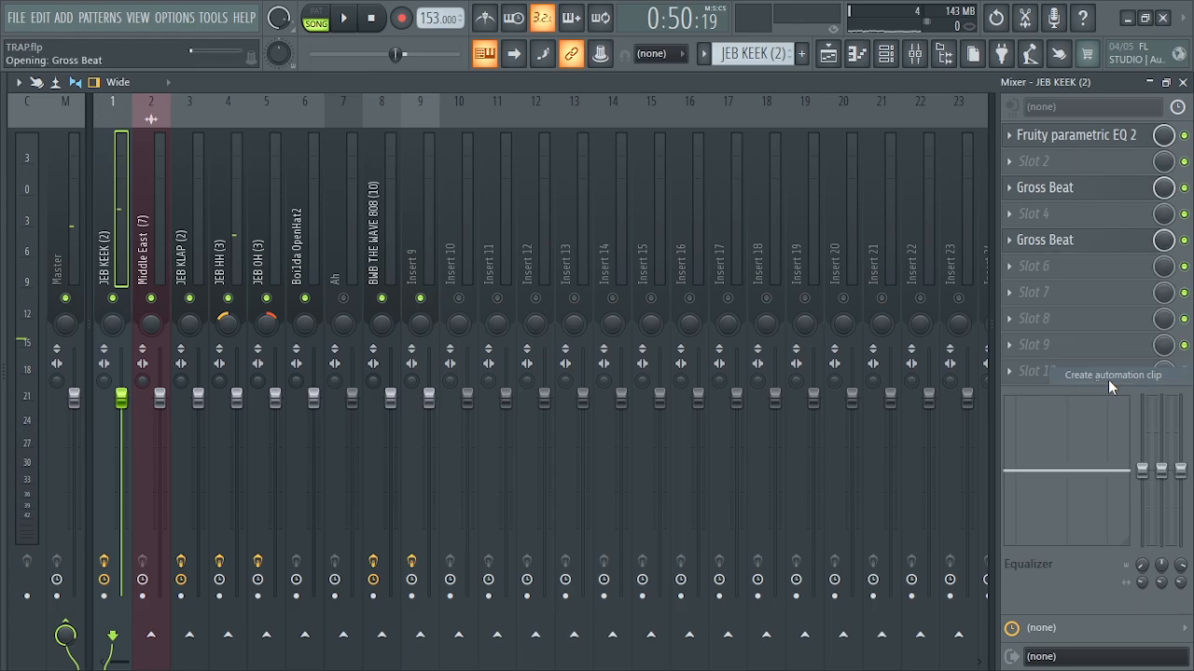
{"action": "left_click", "coordinate": [1183, 82]}
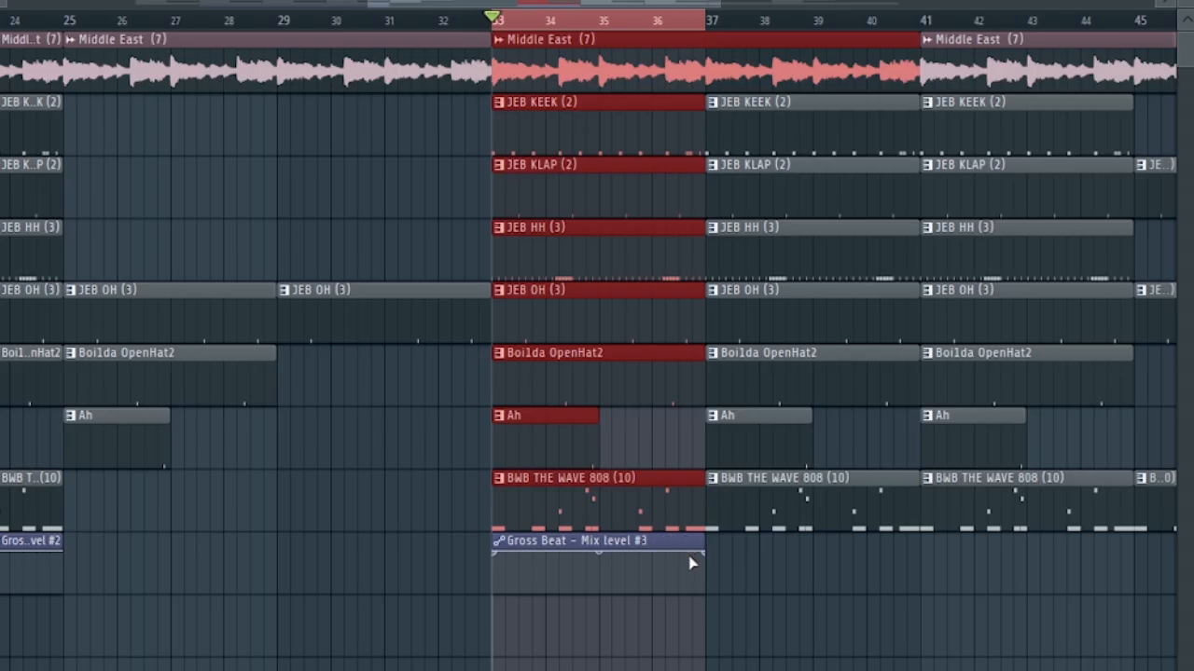
Shape the Gross Beat - Mix level #3 clip to stay at minimum from bar 33 and jump to full at bar 35.
{"action": "left_click", "coordinate": [750, 569]}
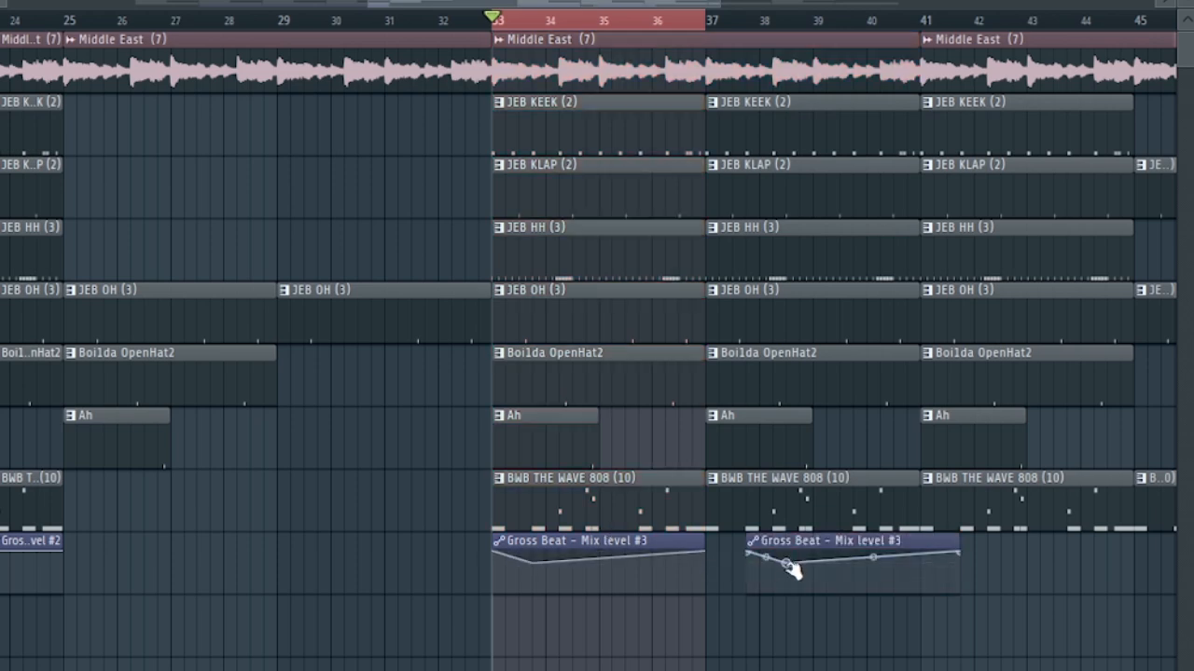
{"action": "right_click", "coordinate": [814, 546]}
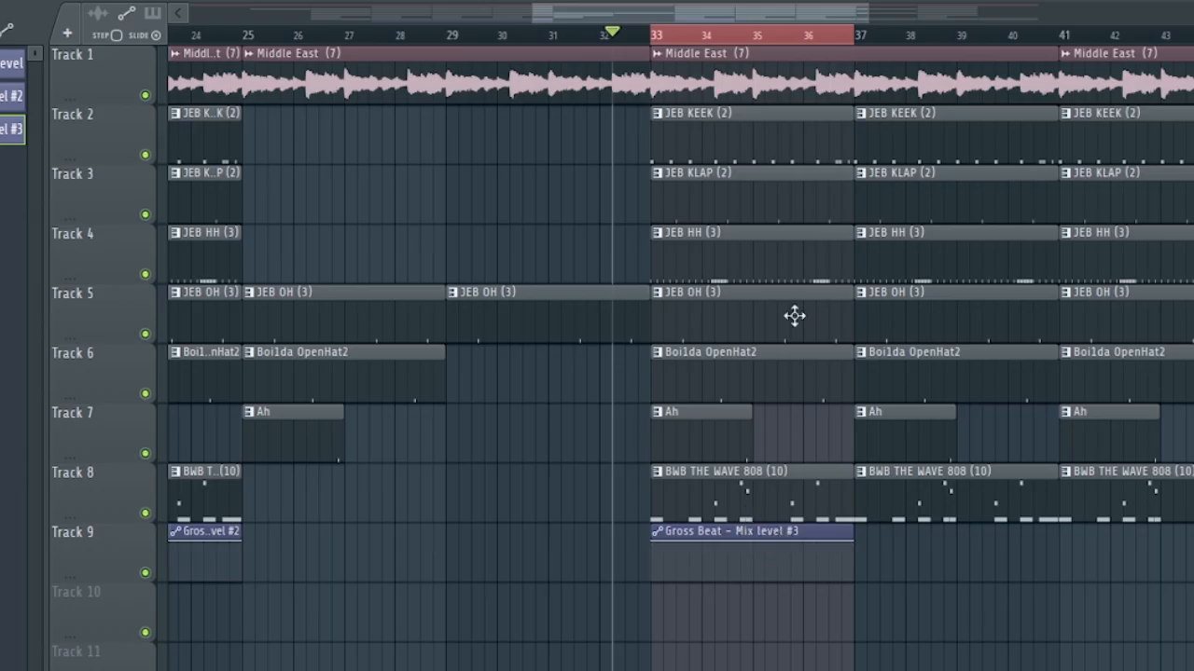
{"action": "left_click_drag", "start_coordinate": [867, 15], "coordinate": [745, 18]}
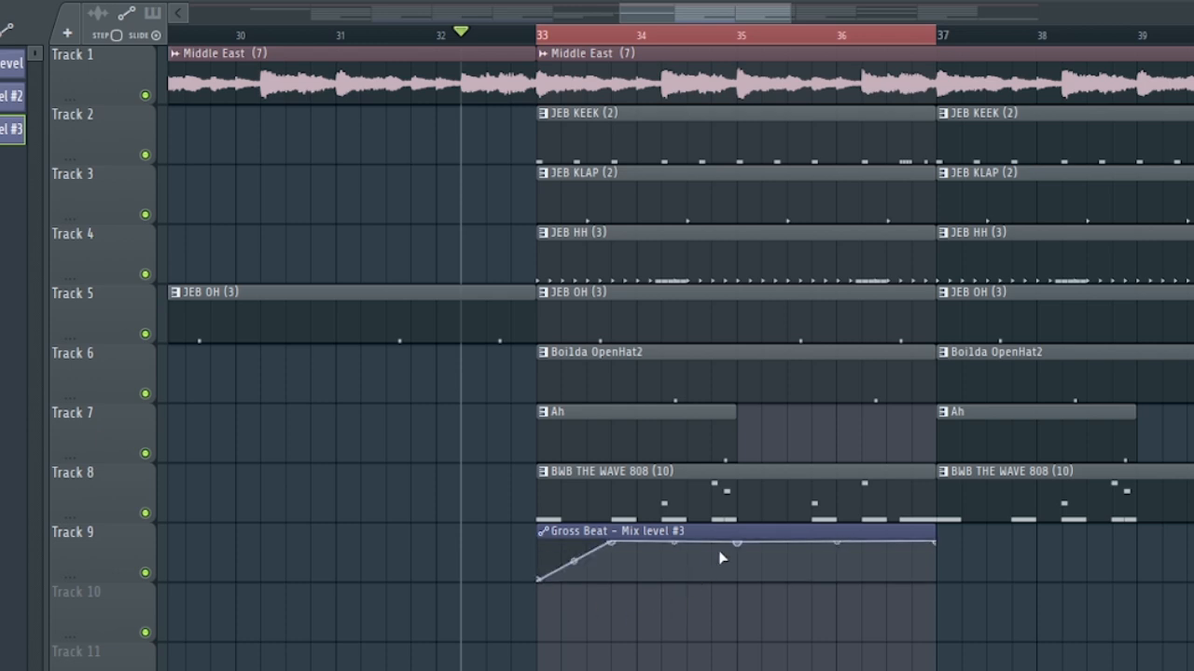
{"action": "left_click_drag", "start_coordinate": [742, 547], "coordinate": [736, 604]}
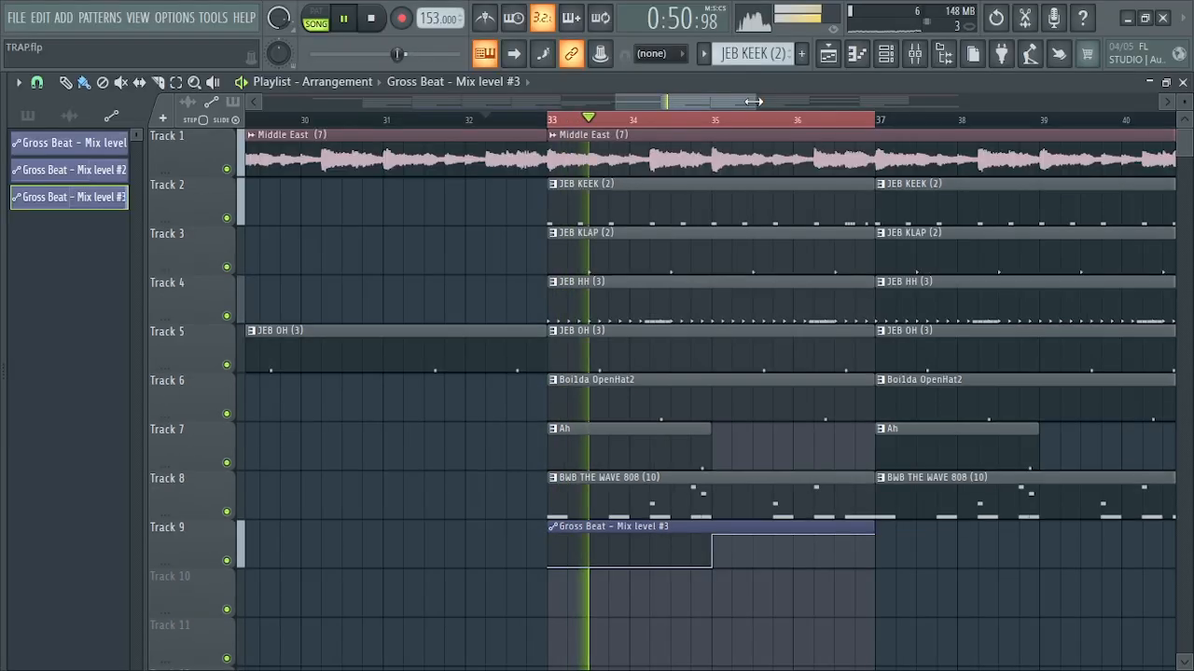
Listen to bars 33 to 37 with the full beat, and again with only Tracks 1, 2 and 9 enabled.
{"action": "left_click_drag", "start_coordinate": [753, 101], "coordinate": [788, 104]}
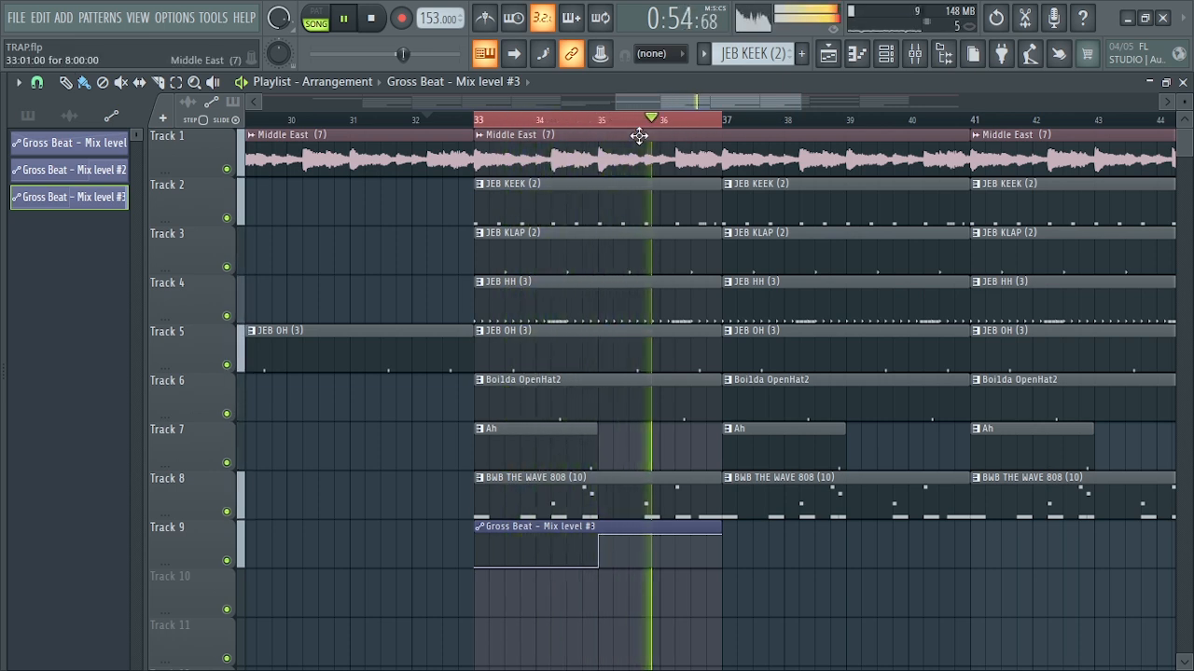
{"action": "key", "text": "space"}
{"action": "right_click", "coordinate": [235, 224]}
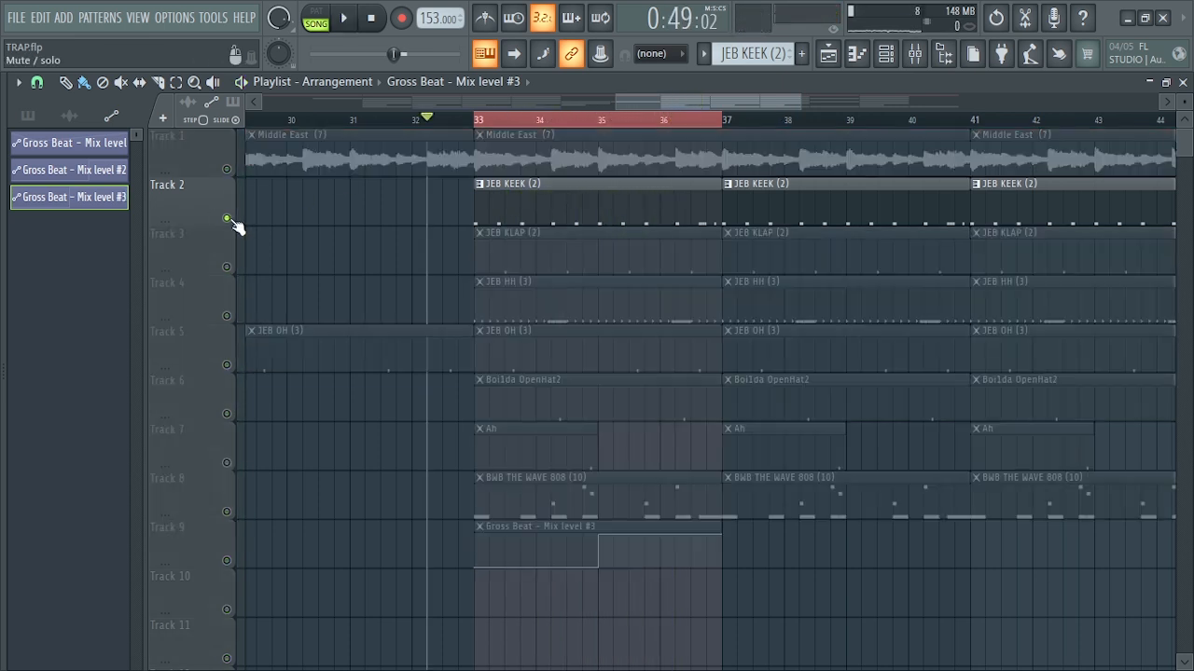
{"action": "right_click", "coordinate": [230, 170]}
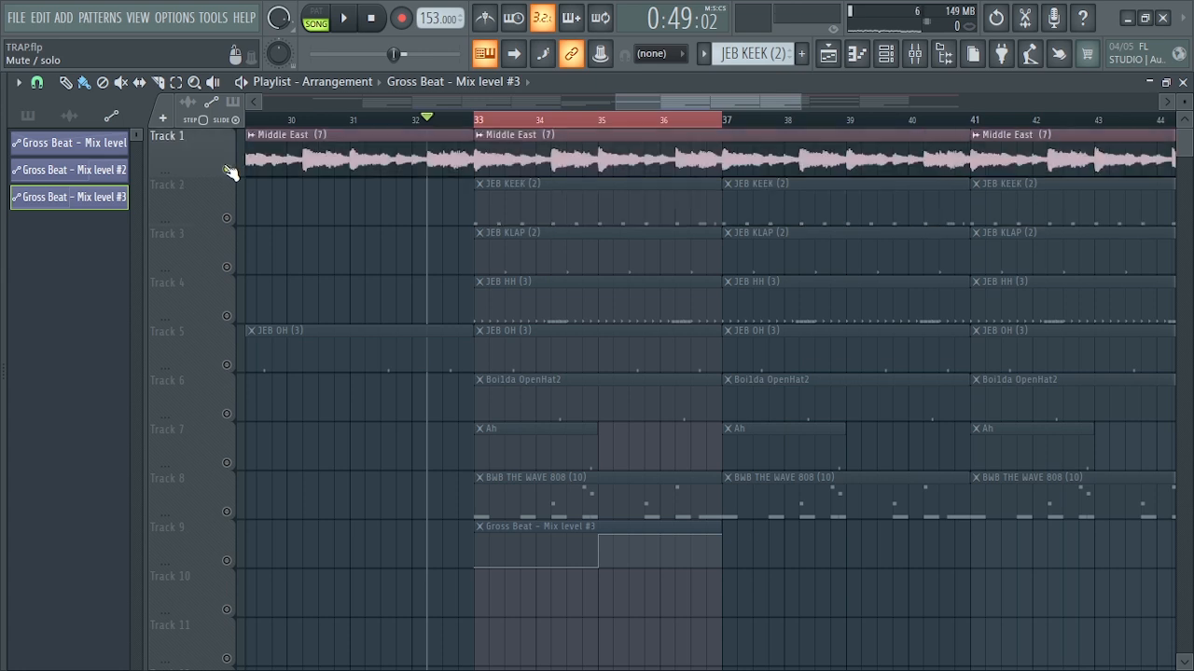
{"action": "left_click", "coordinate": [226, 220]}
{"action": "left_click", "coordinate": [226, 560]}
{"action": "key", "text": "space"}
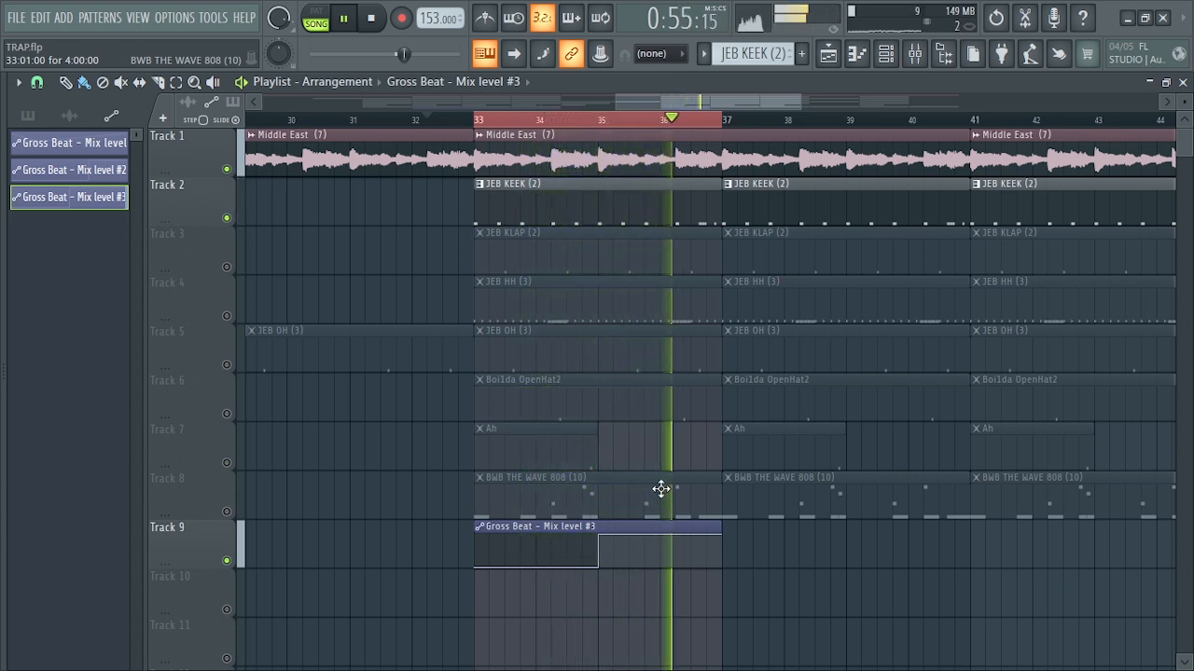
{"action": "key", "text": "space"}
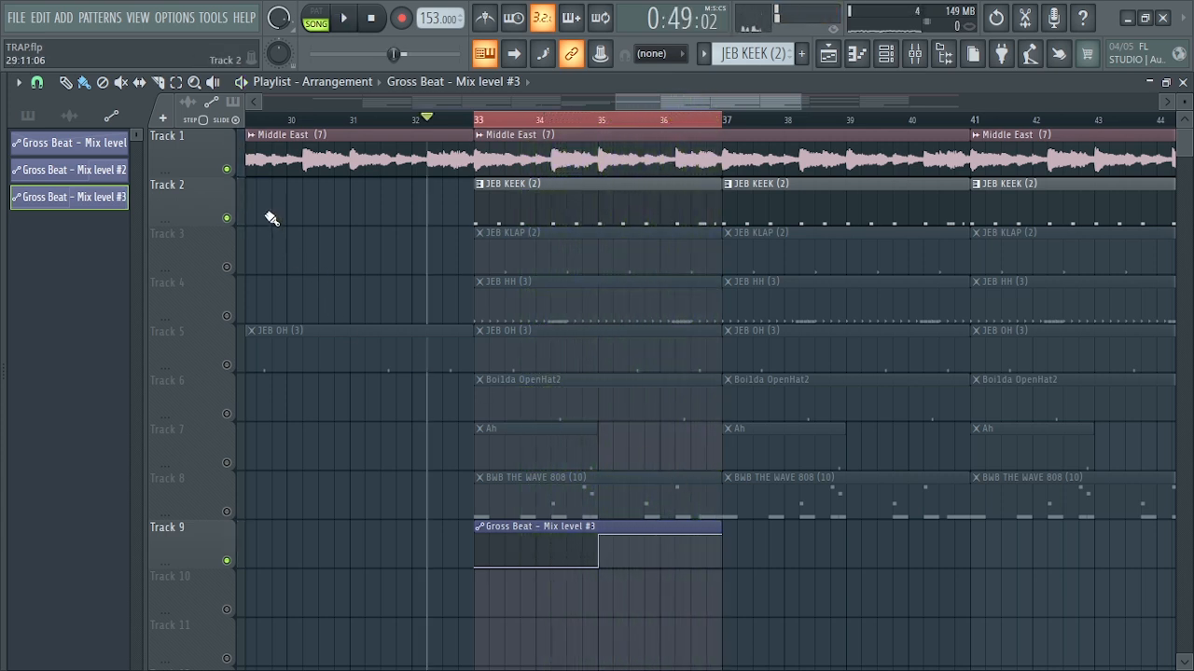
Re-enable all playlist tracks and play bars 33 to 37 again with the full arrangement.
{"action": "left_click", "coordinate": [225, 170], "text": "ctrl"}
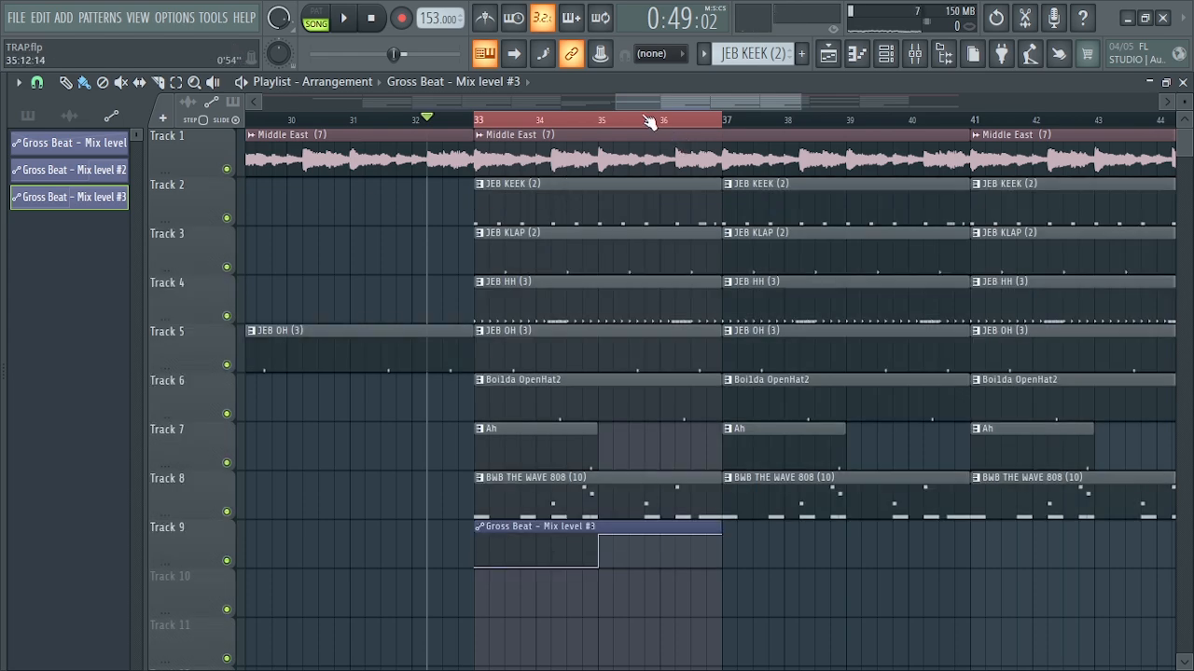
{"action": "left_click_drag", "start_coordinate": [613, 97], "coordinate": [505, 101]}
{"action": "key", "text": "space"}
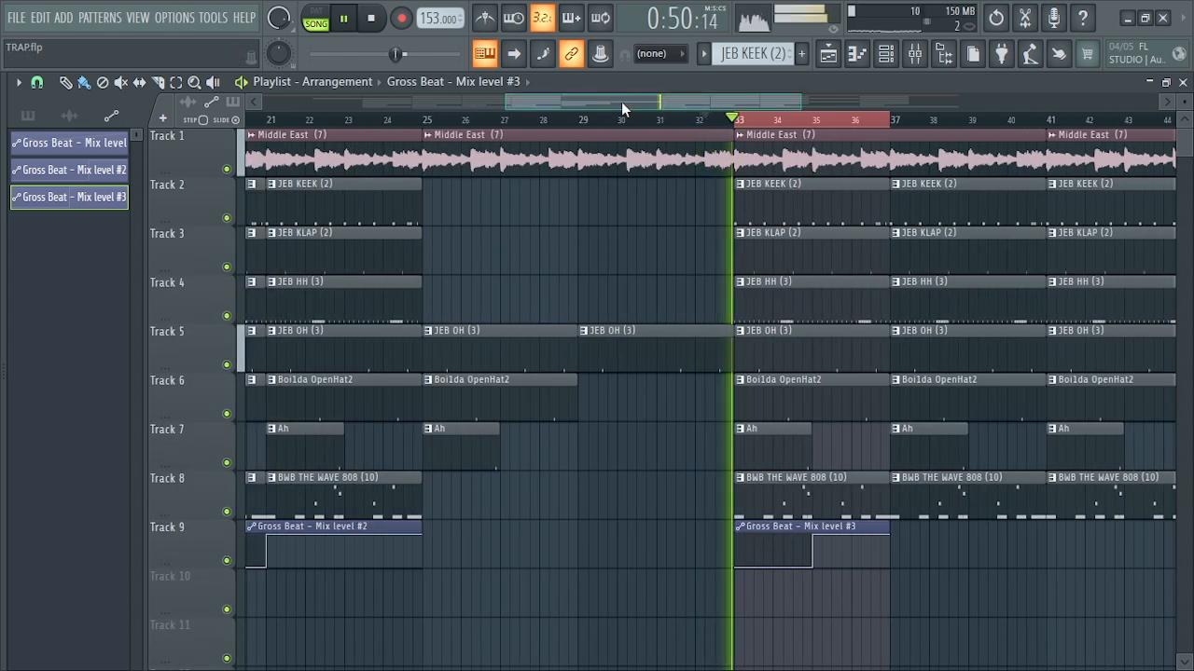
{"action": "left_click_drag", "start_coordinate": [621, 102], "coordinate": [646, 104]}
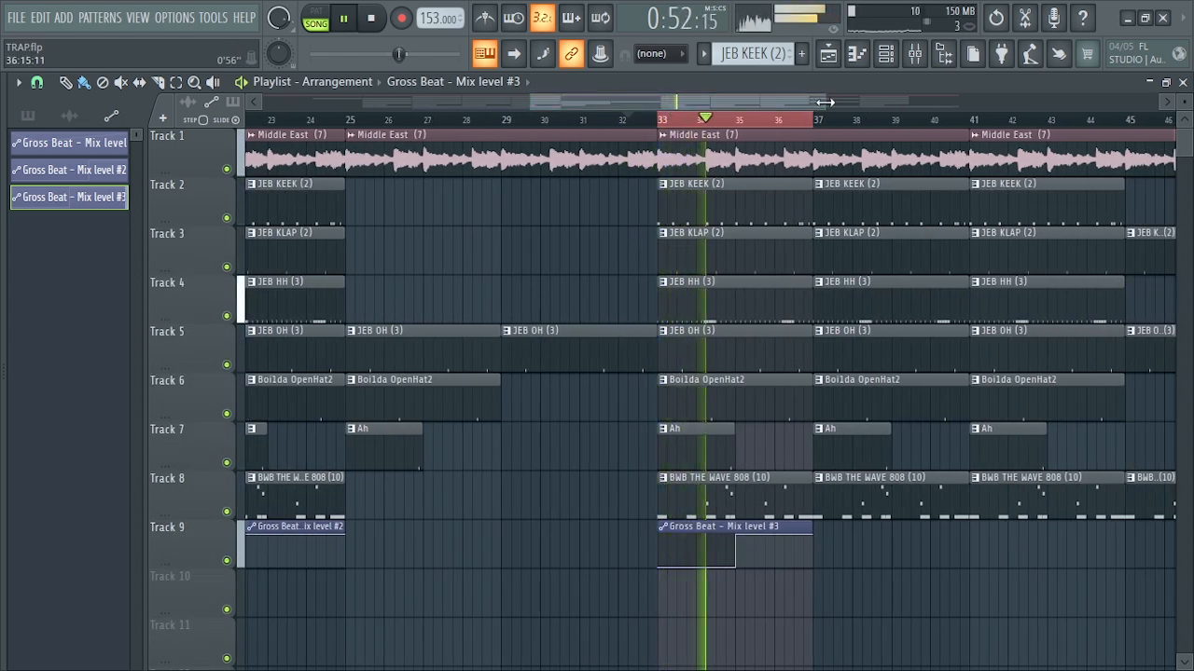
{"action": "left_click_drag", "start_coordinate": [825, 102], "coordinate": [973, 103]}
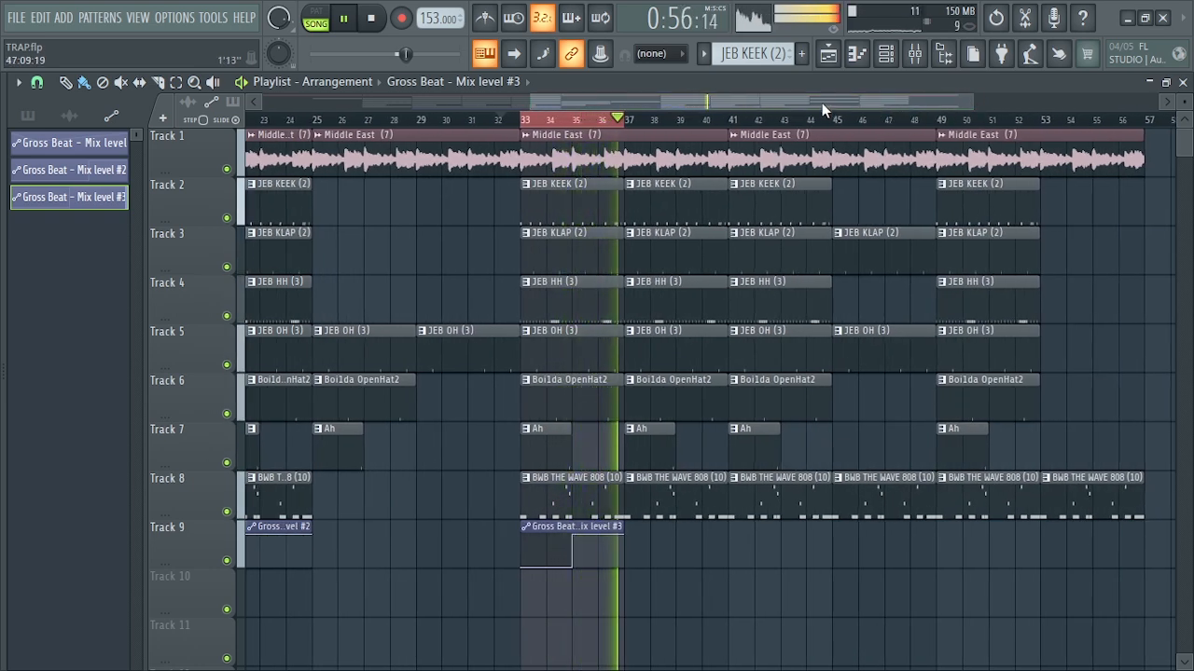
{"action": "key", "text": "space"}
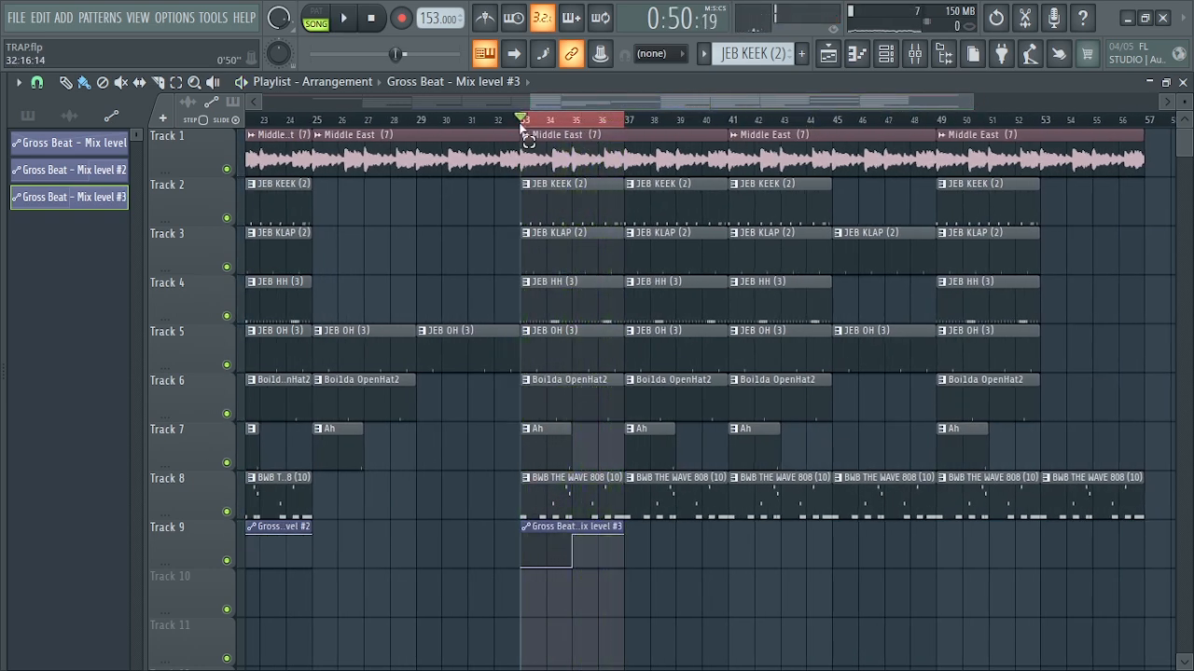
Clear the bar 33 to 37 selection and play the full arrangement onward from bar 33.
{"action": "key", "text": "space"}
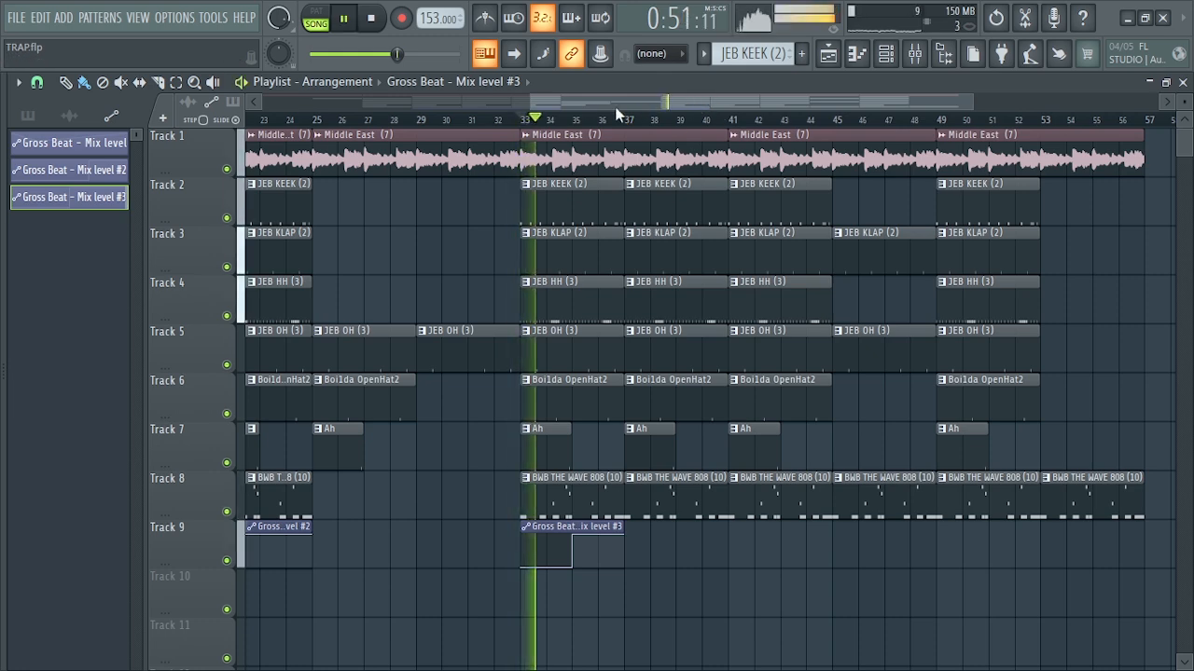
{"action": "left_click_drag", "start_coordinate": [536, 97], "coordinate": [664, 149]}
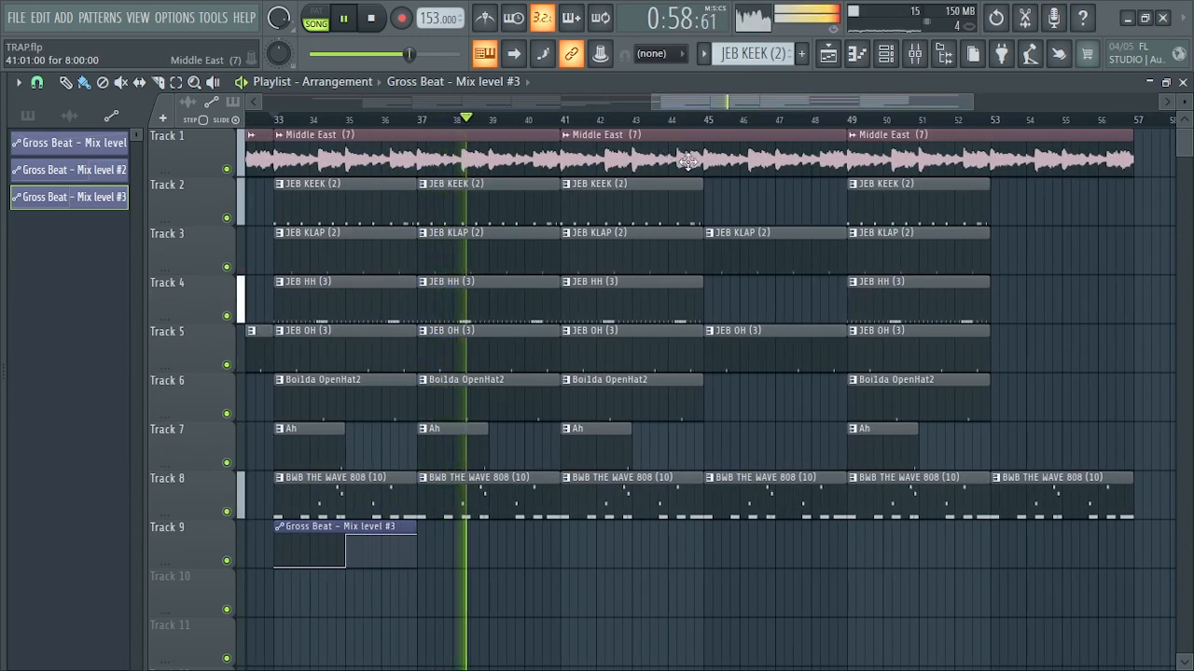
{"action": "key", "text": "space"}
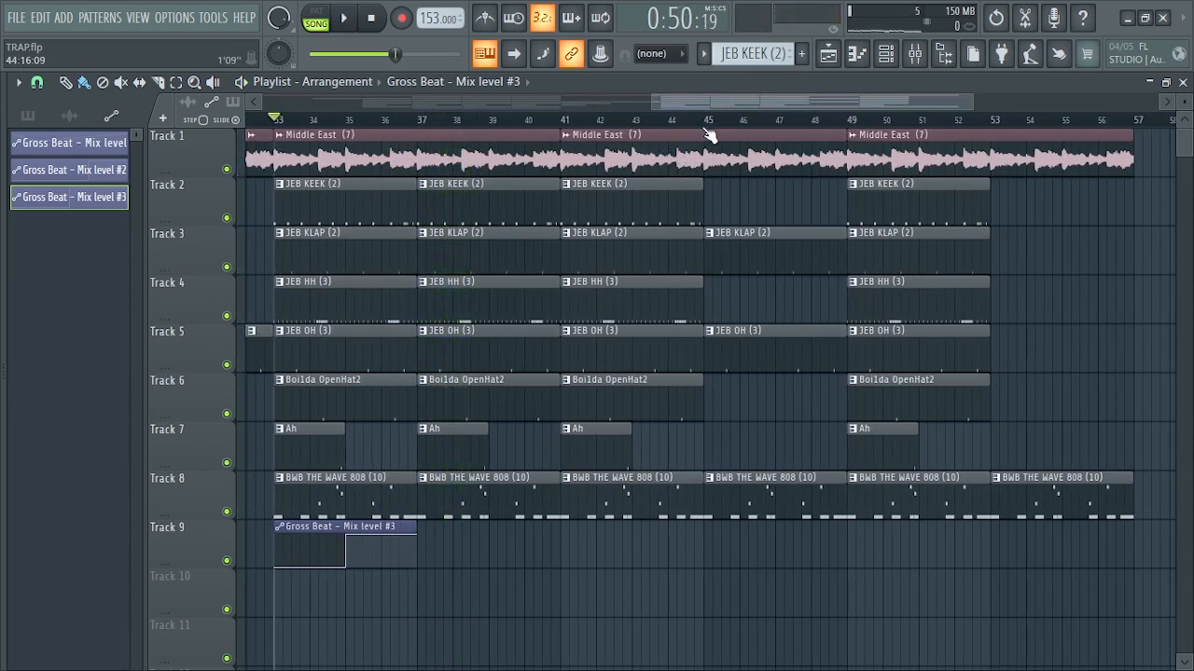
Select bars 43 to 45 in the playlist and load another Gross Beat into slot 6 of the JEB KEEK mixer track.
{"action": "left_click_drag", "start_coordinate": [707, 135], "coordinate": [667, 145]}
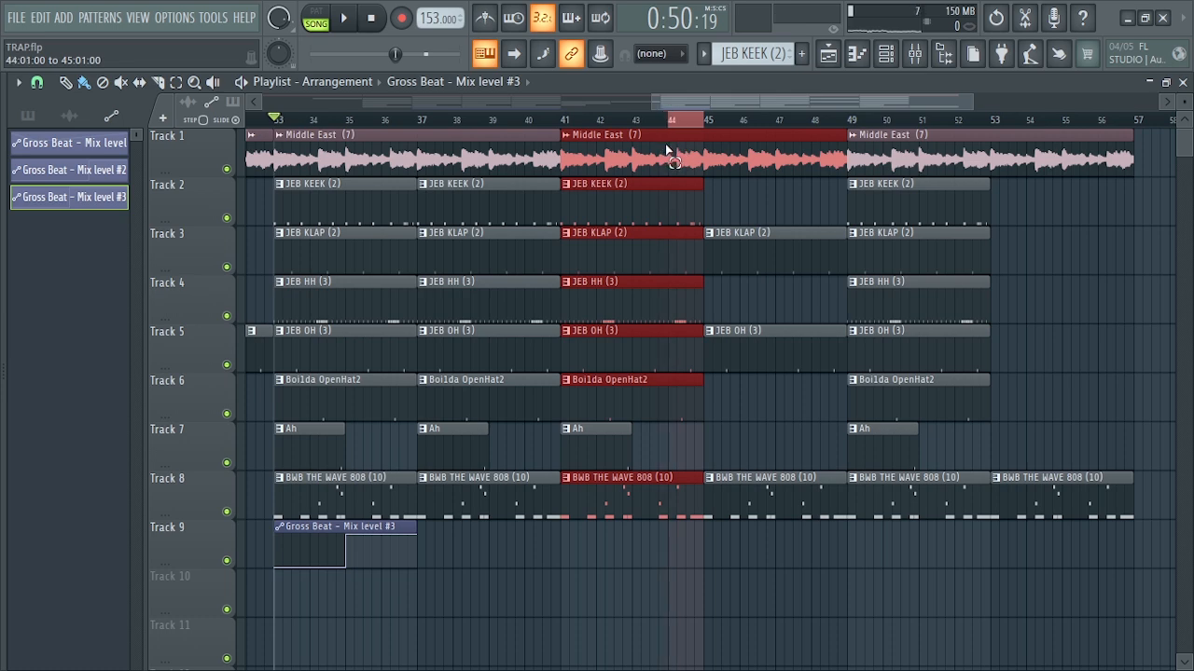
{"action": "left_click_drag", "start_coordinate": [667, 149], "coordinate": [633, 147]}
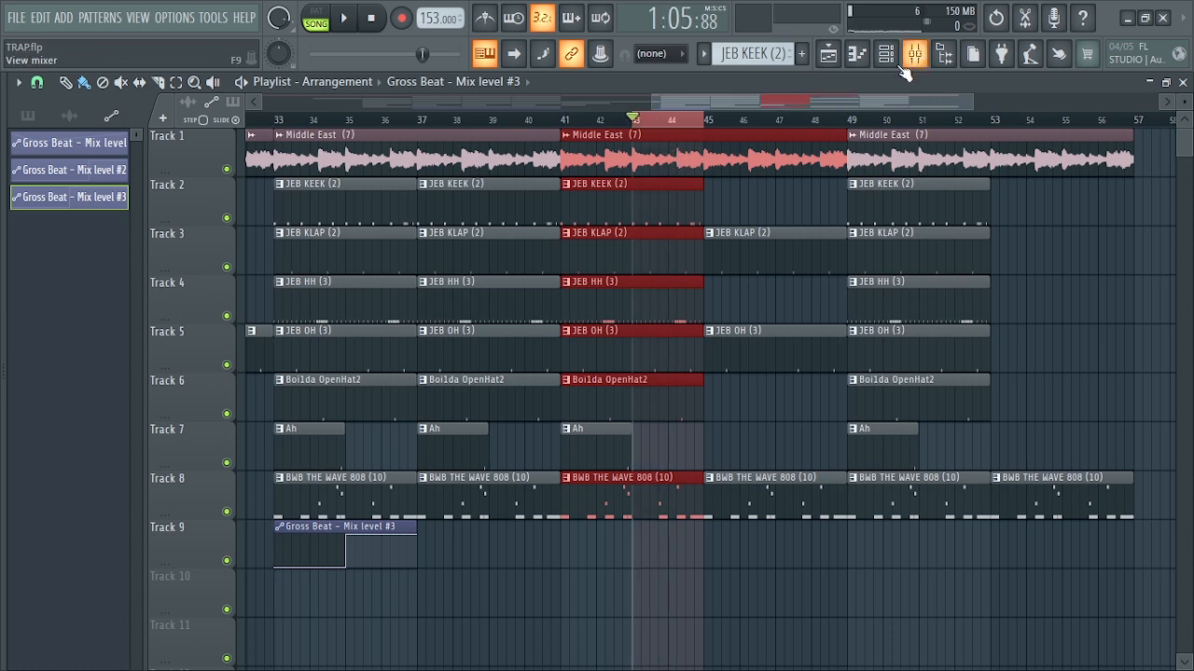
{"action": "left_click", "coordinate": [906, 61]}
{"action": "left_click", "coordinate": [1016, 278]}
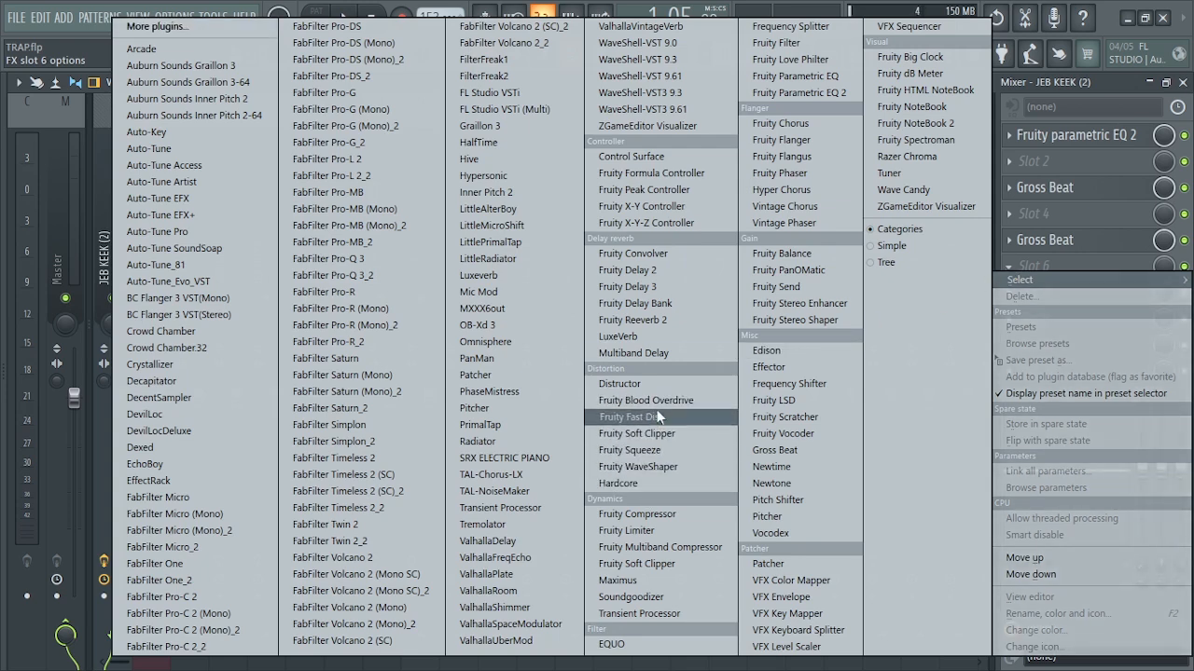
{"action": "left_click", "coordinate": [784, 452]}
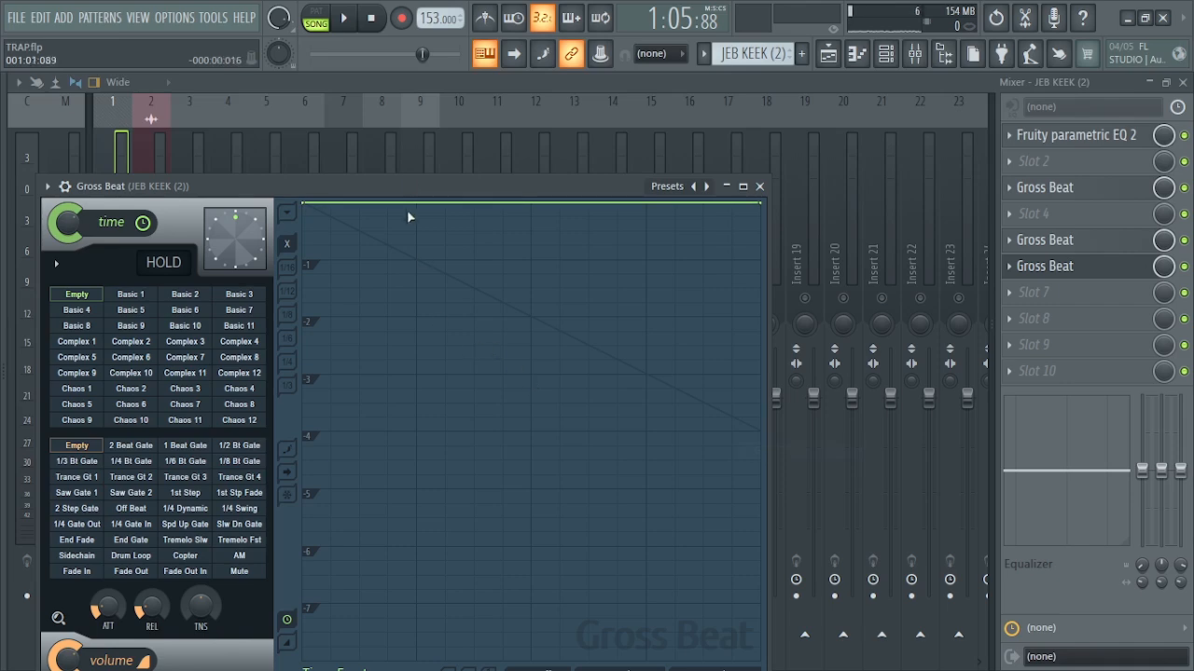
{"action": "left_click_drag", "start_coordinate": [428, 184], "coordinate": [659, 140]}
Play the selected bars and audition the Chaos 8 and Chaos 12 time slots in the new Gross Beat.
{"action": "key", "text": "space"}
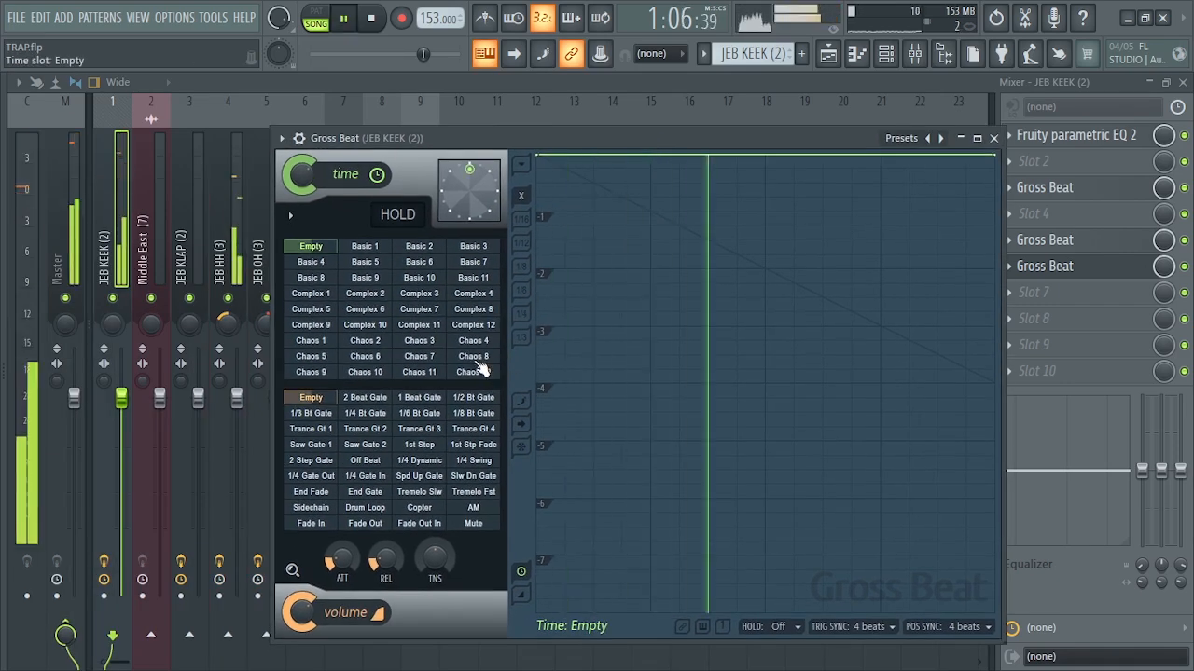
{"action": "left_click", "coordinate": [479, 360]}
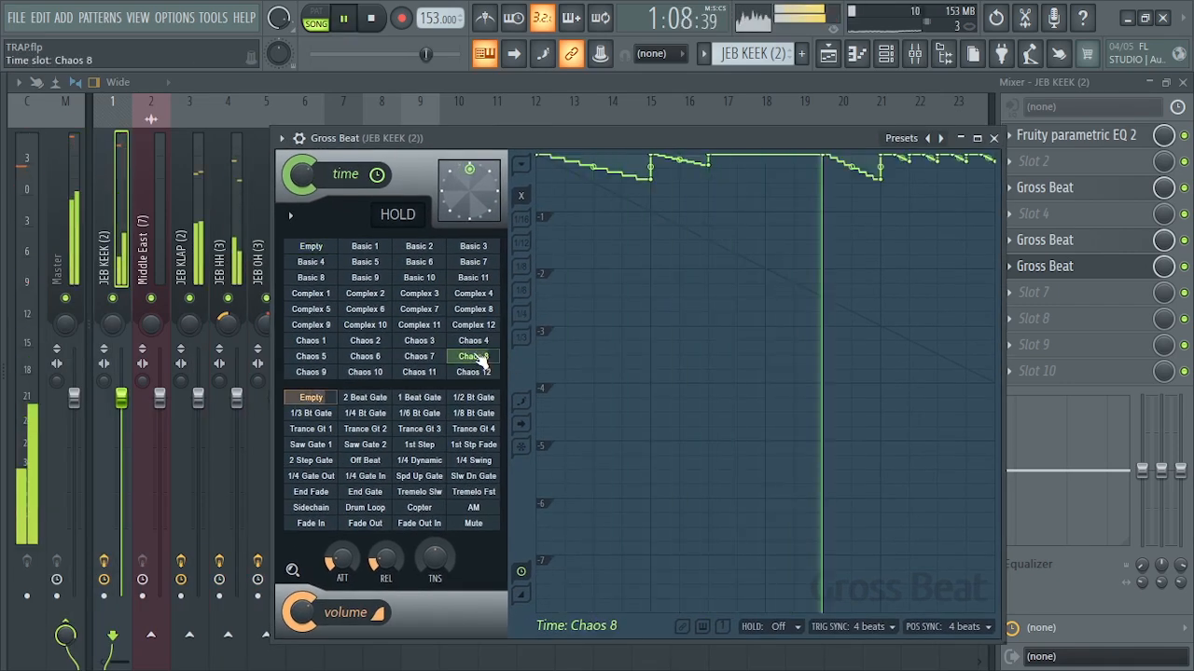
{"action": "left_click", "coordinate": [482, 372]}
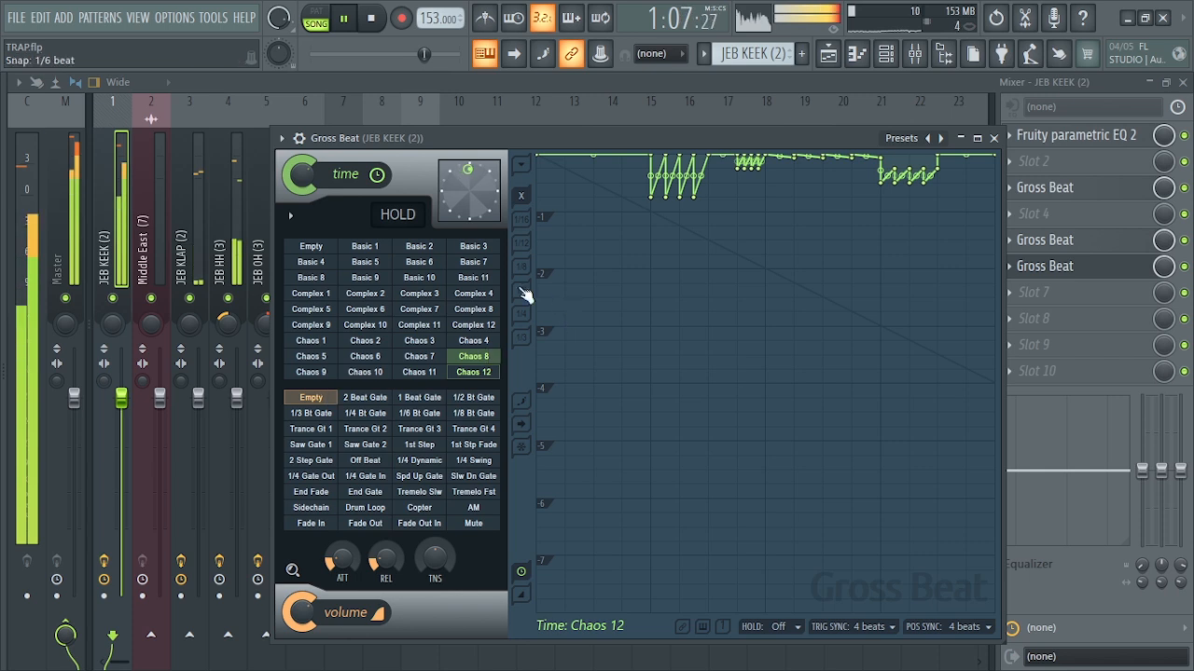
{"action": "key", "text": "space"}
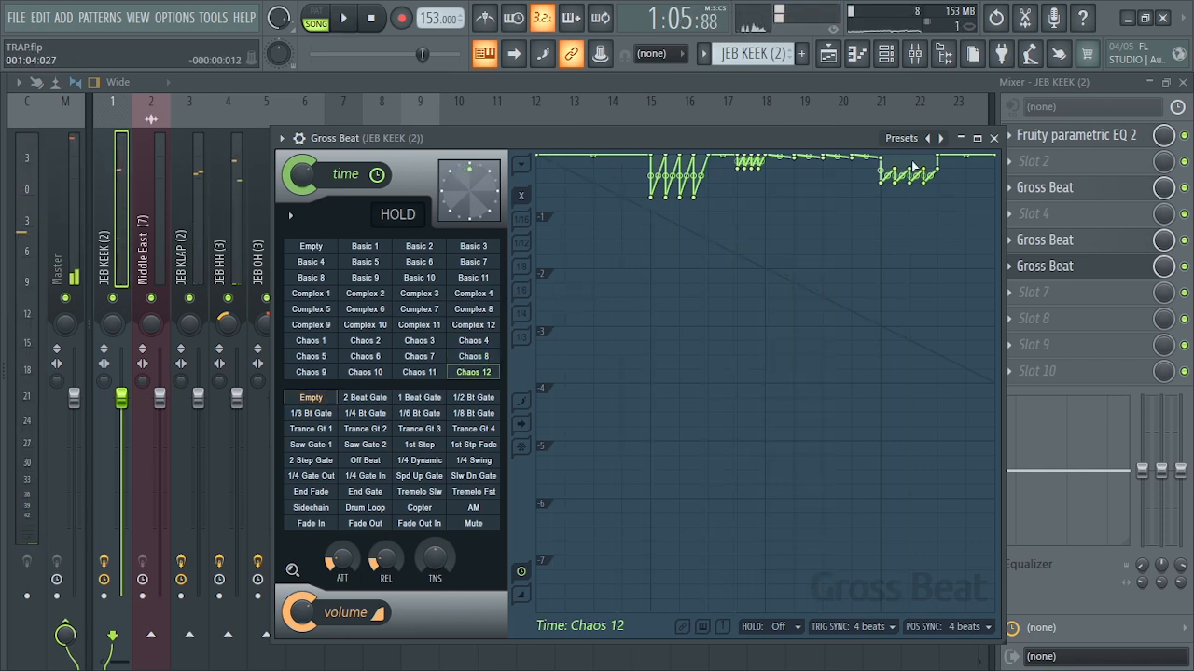
Load the Momentary preset in the new Gross Beat and start playback with the 2 Beat Rpt time slot.
{"action": "left_click", "coordinate": [901, 140]}
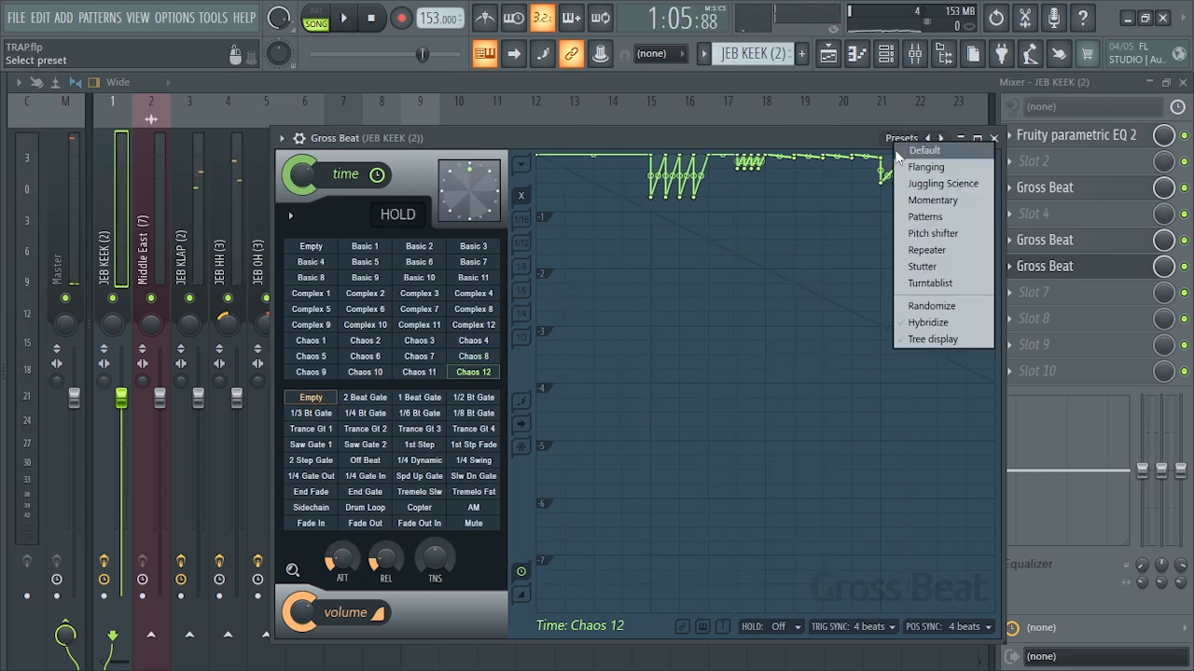
{"action": "left_click", "coordinate": [931, 201]}
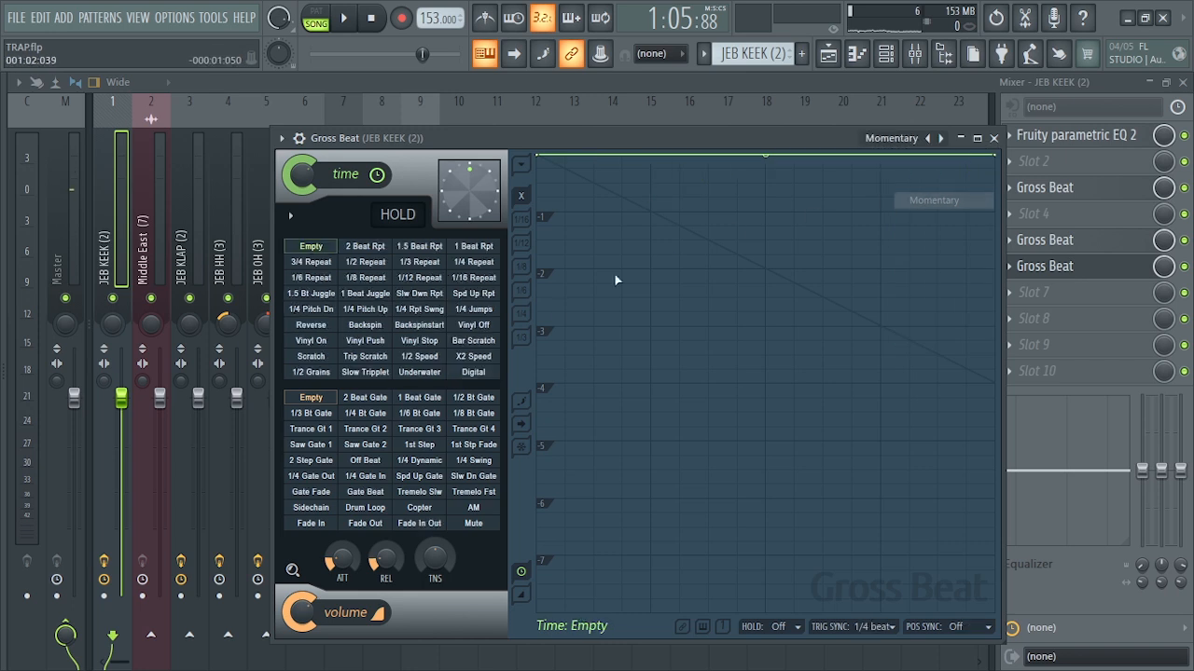
{"action": "left_click", "coordinate": [364, 246]}
{"action": "key", "text": "space"}
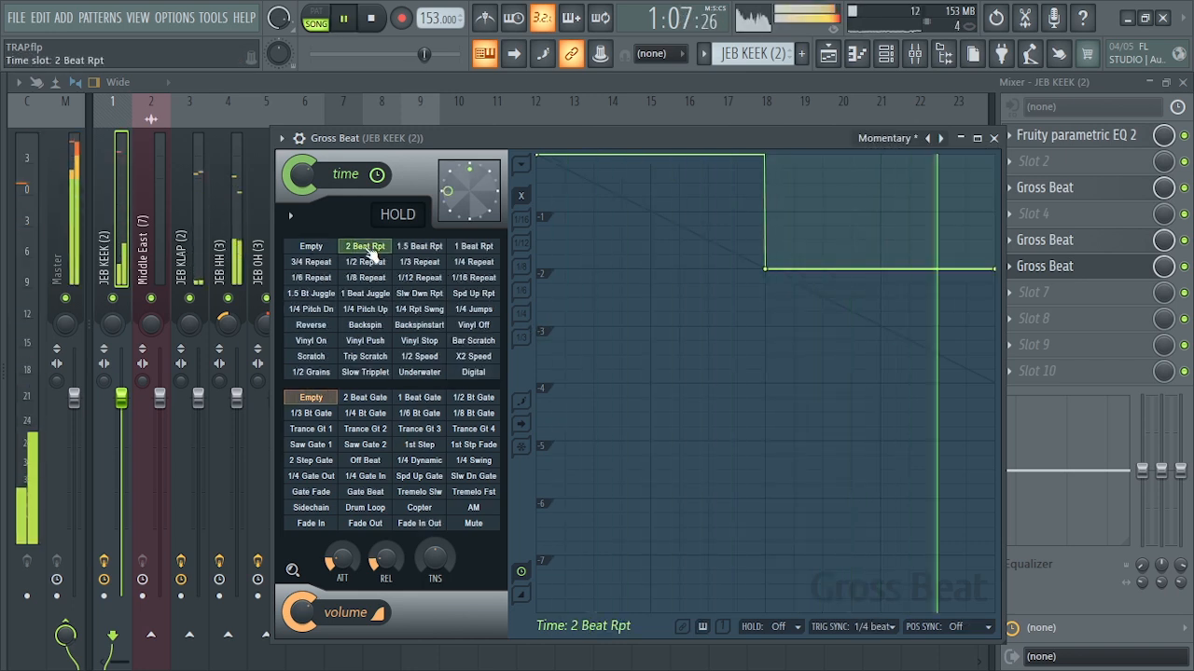
Audition the 1/2 Repeat, 1/8 Repeat, 1/4 Pitch Up, Backspin and Vinyl Push time slots during playback.
{"action": "left_click", "coordinate": [365, 263]}
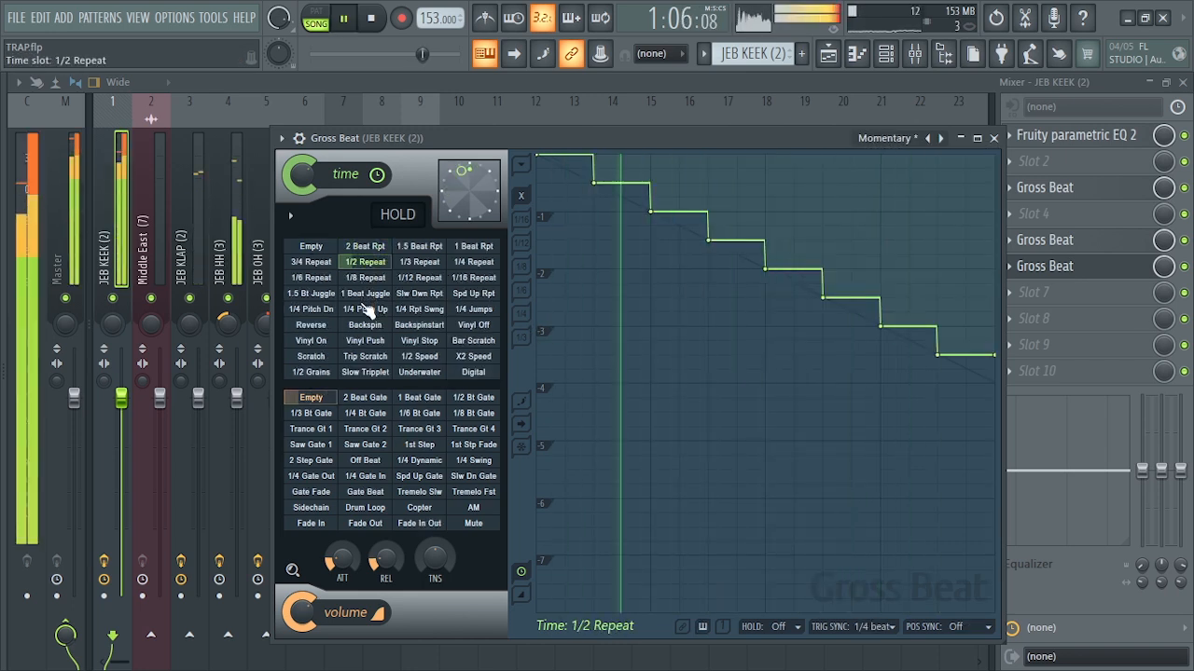
{"action": "left_click", "coordinate": [365, 279]}
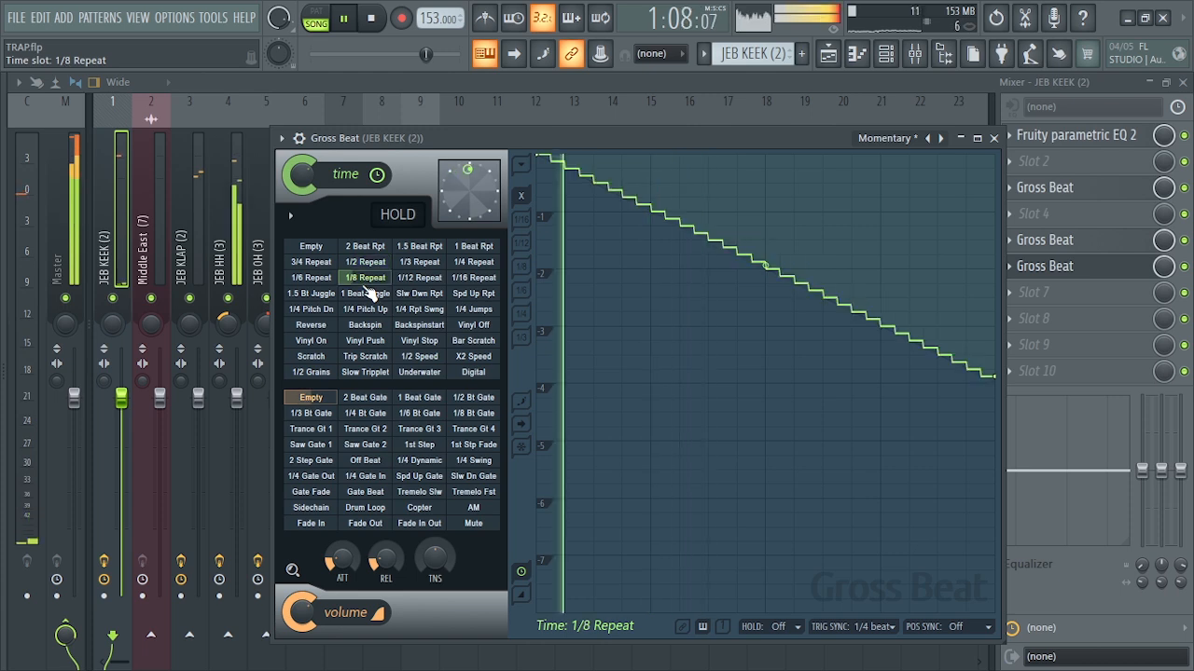
{"action": "left_click", "coordinate": [365, 309]}
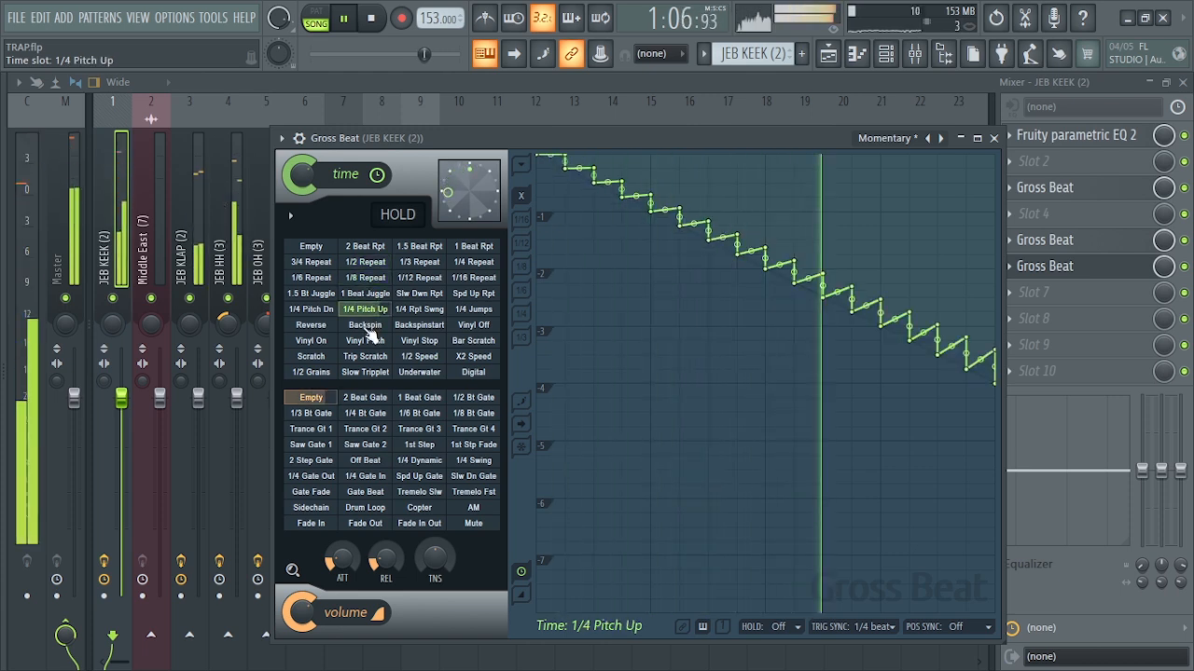
{"action": "left_click", "coordinate": [365, 325]}
{"action": "left_click", "coordinate": [365, 341]}
Audition 1.5 Bt Juggle, 1/6 Repeat and 3/4 Repeat, and compare 1/8 Repeat, 1/2 Repeat and 2 Beat Rpt again.
{"action": "left_click", "coordinate": [312, 293]}
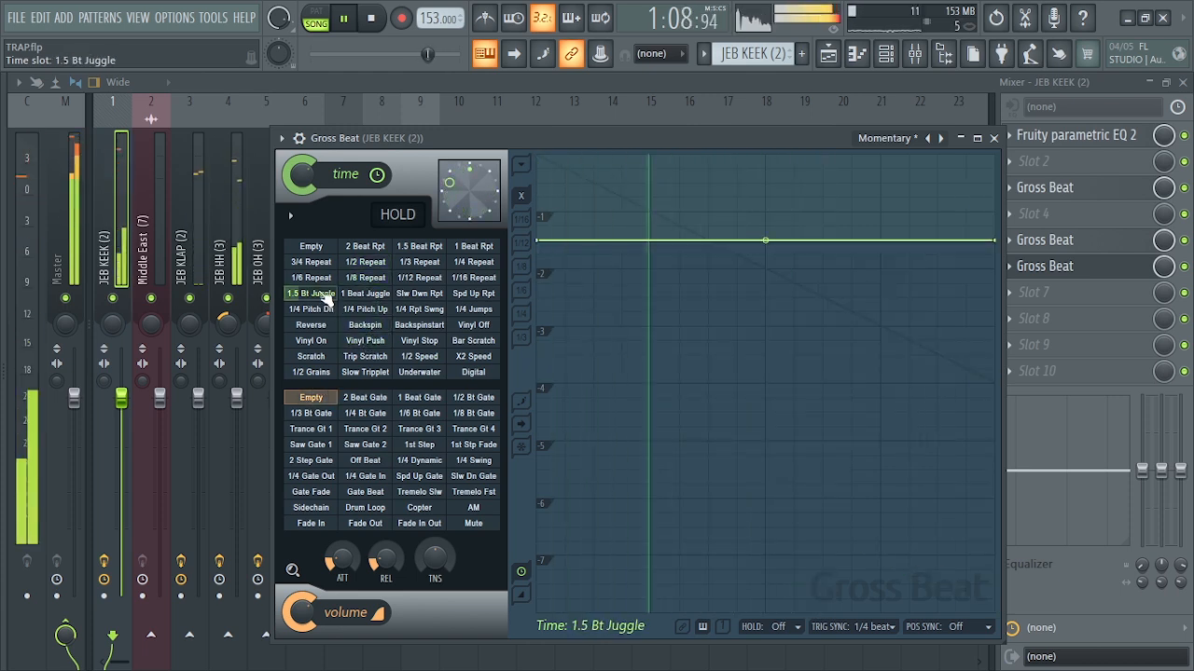
{"action": "left_click", "coordinate": [315, 278]}
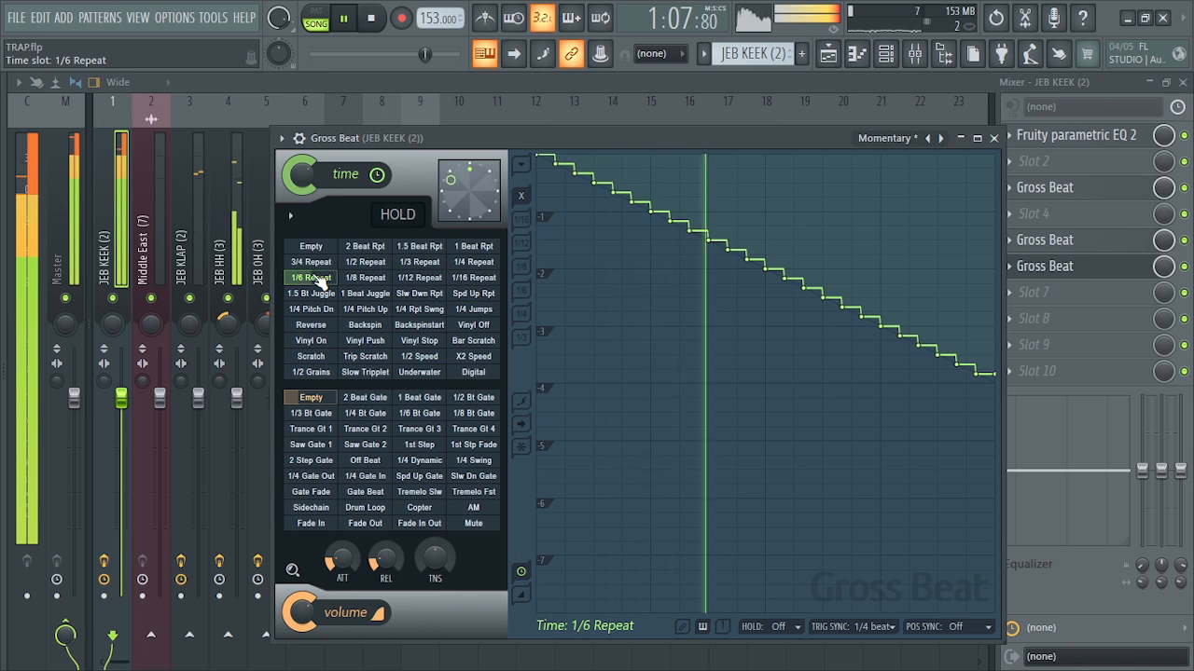
{"action": "left_click", "coordinate": [314, 262]}
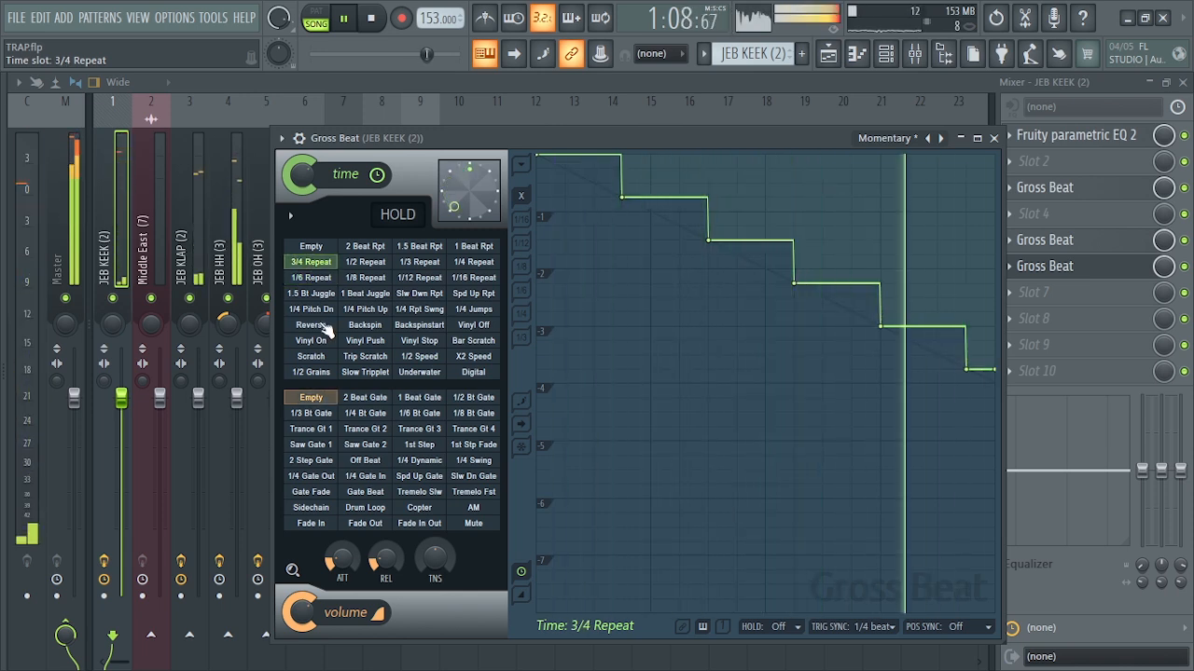
{"action": "left_click", "coordinate": [365, 278]}
{"action": "left_click", "coordinate": [365, 262]}
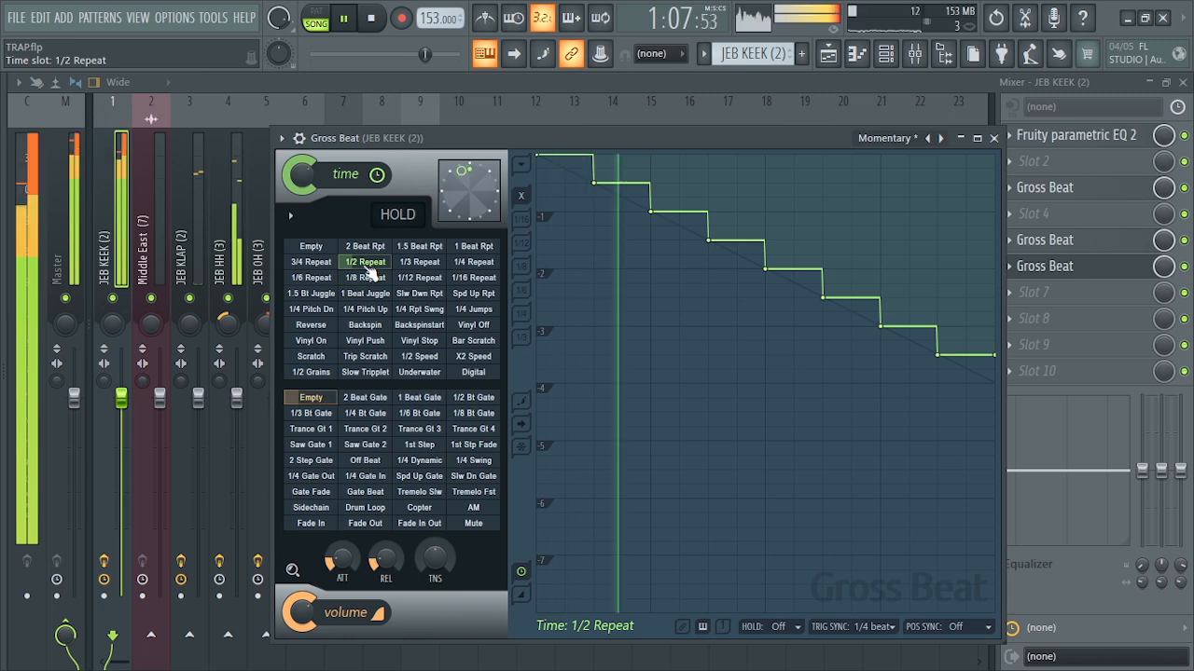
{"action": "left_click", "coordinate": [367, 246]}
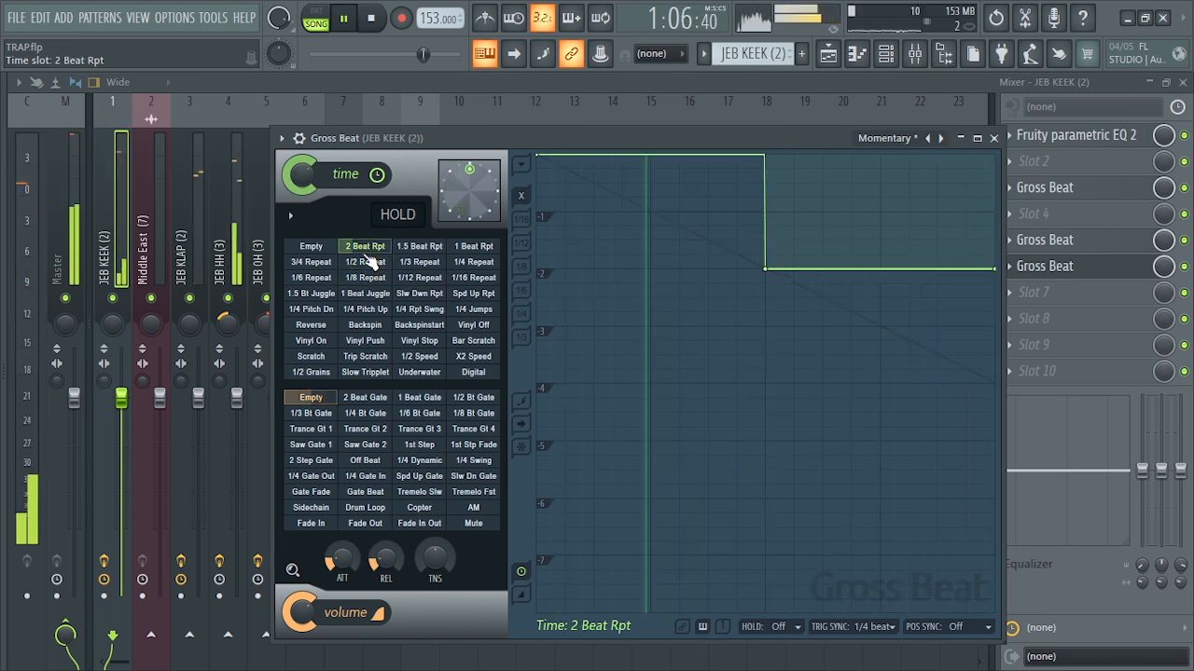
Try the 1.5 Bt Juggle, Reverse and Vinyl On time slots, choose Scratch and stop playback.
{"action": "left_click", "coordinate": [312, 292]}
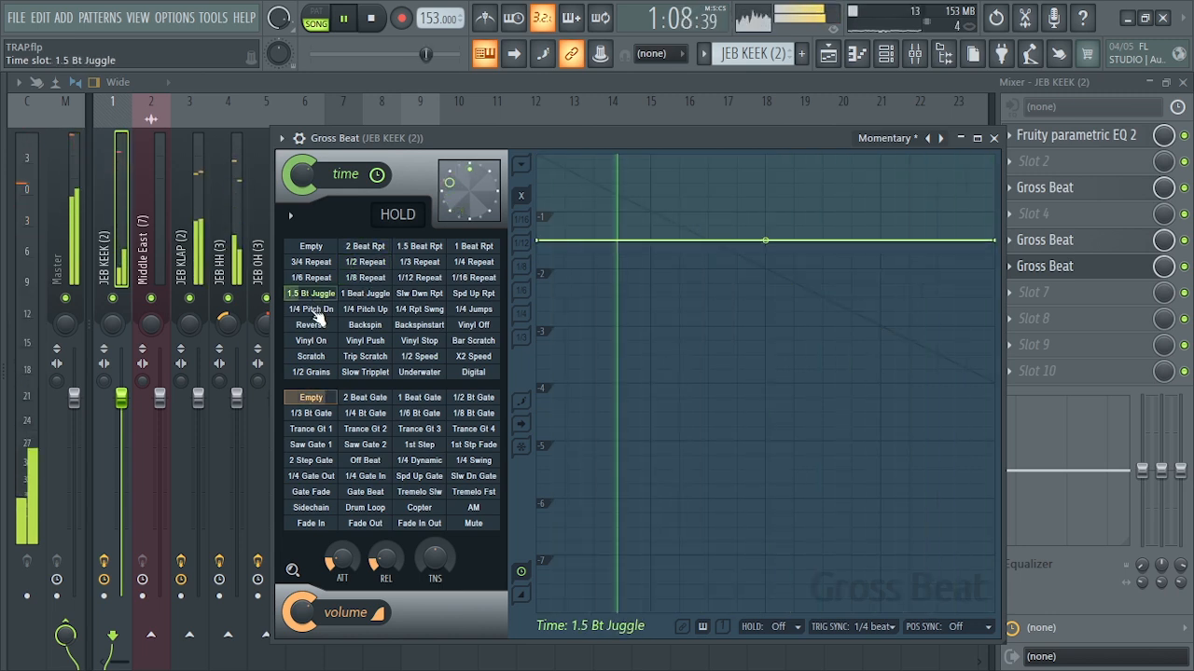
{"action": "left_click", "coordinate": [310, 325]}
{"action": "left_click", "coordinate": [311, 341]}
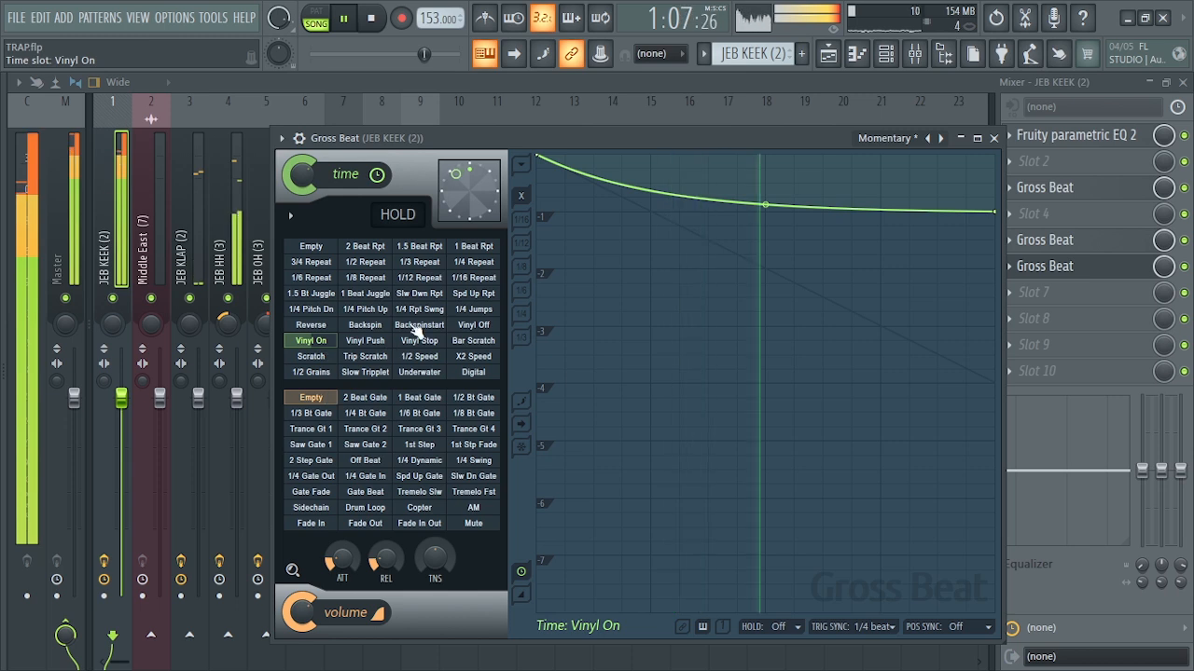
{"action": "left_click", "coordinate": [325, 358]}
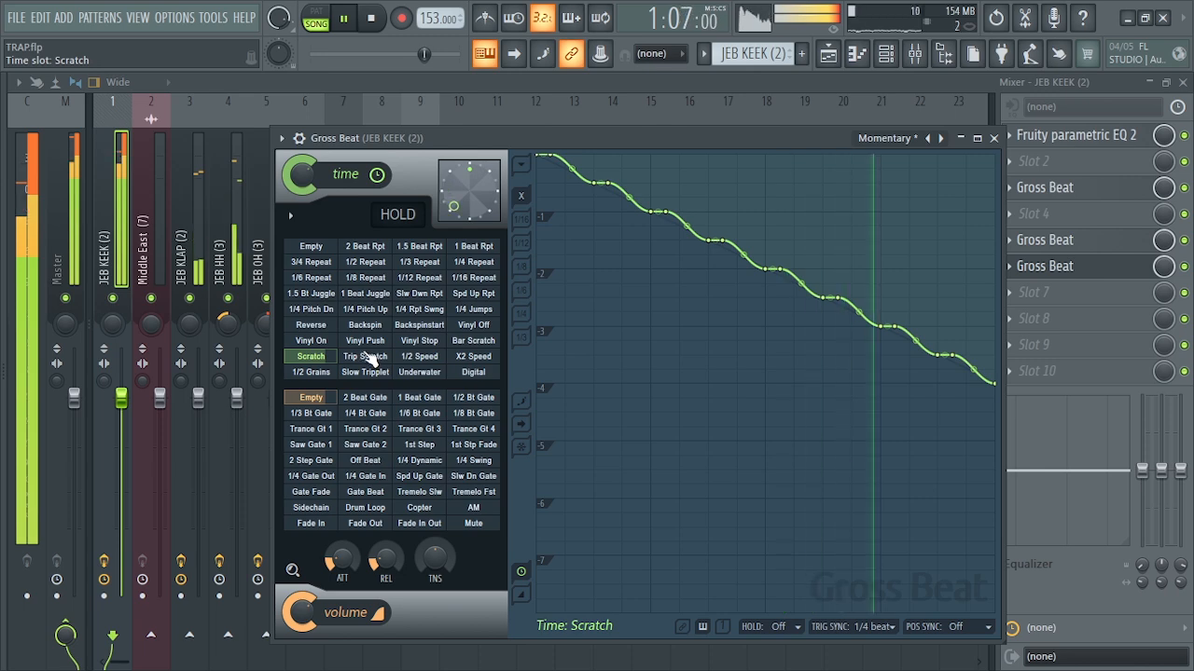
{"action": "key", "text": "space"}
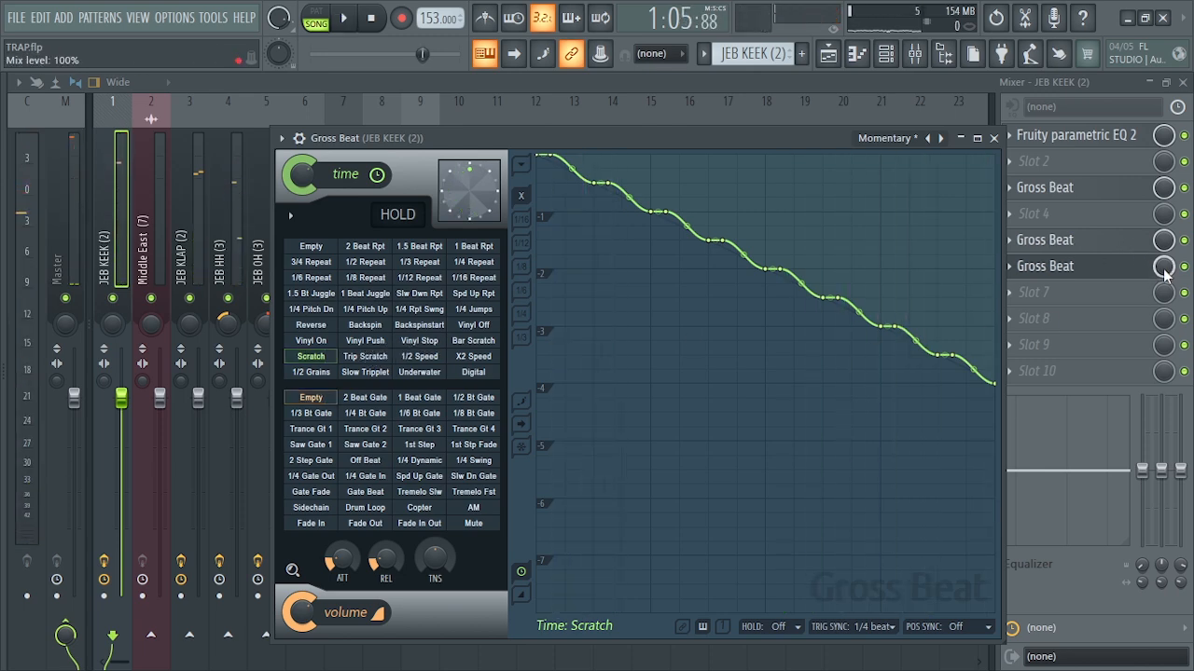
Create an automation clip for the slot 6 Gross Beat's mix level and return to the playlist.
{"action": "right_click", "coordinate": [1164, 268]}
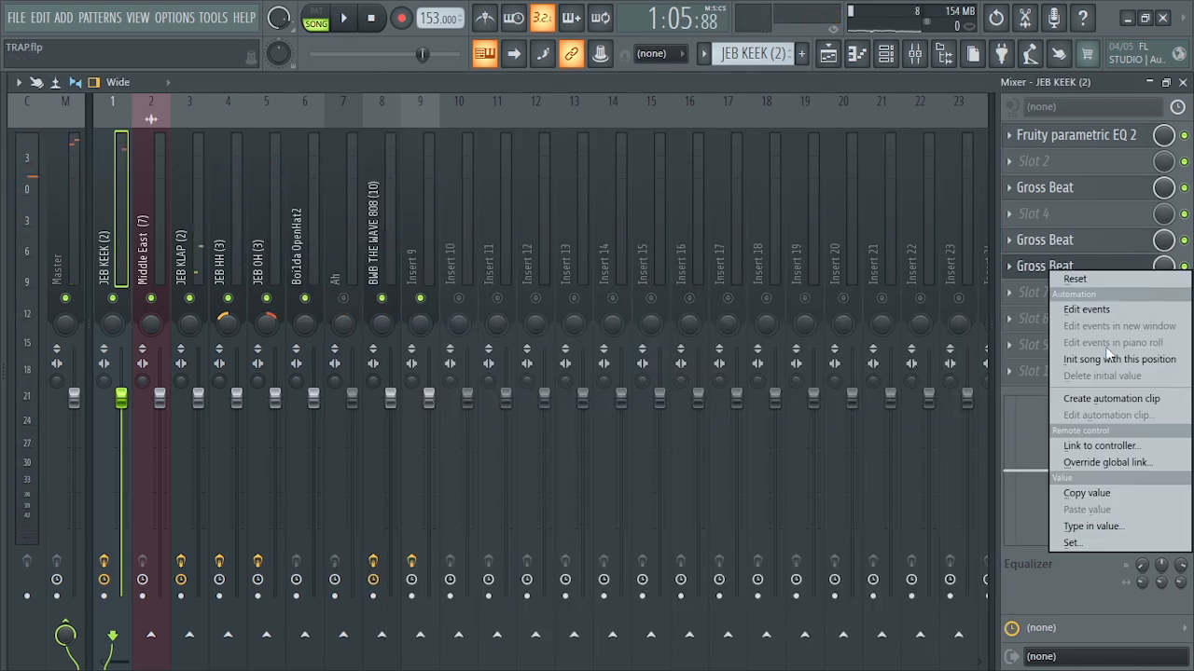
{"action": "left_click", "coordinate": [1107, 398]}
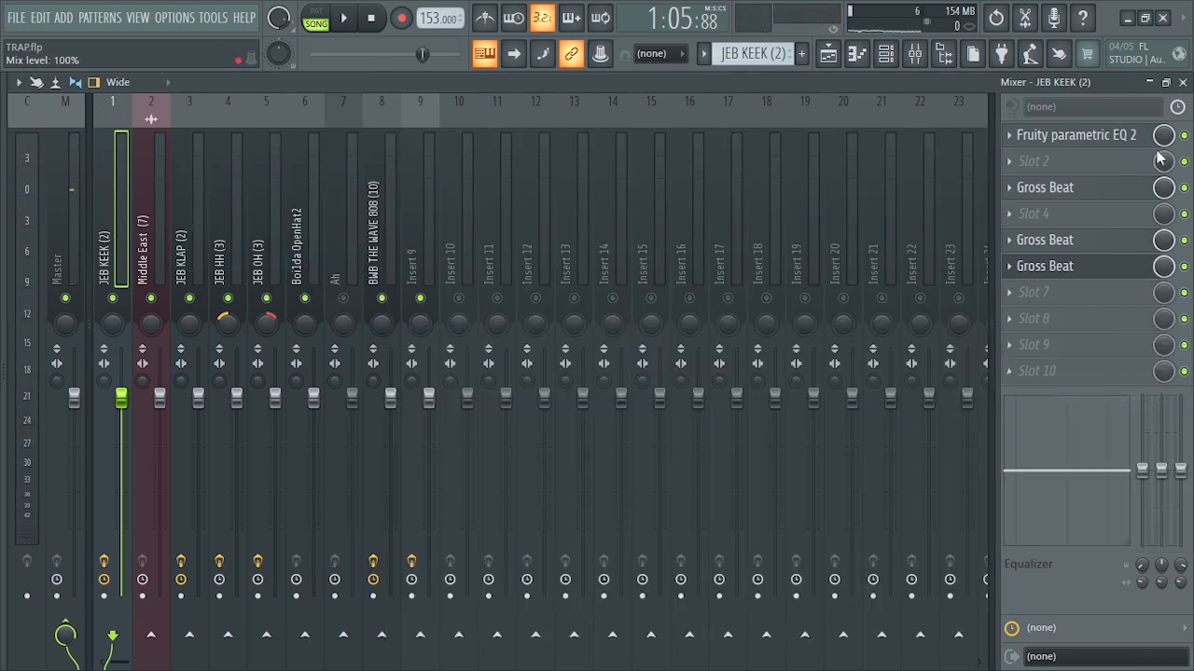
{"action": "left_click", "coordinate": [1183, 82]}
{"action": "left_click", "coordinate": [993, 138]}
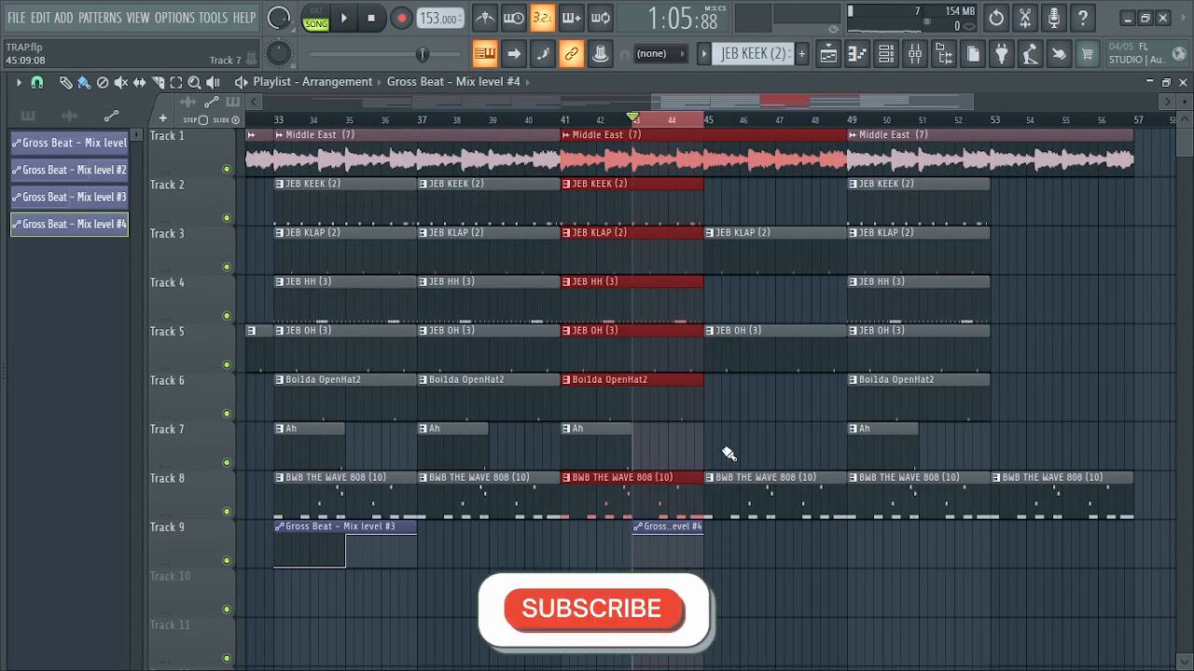
Shape the Gross Beat - Mix level #4 clip to stay at 0% from bar 43 and jump to full at bar 44.
{"action": "left_click_drag", "start_coordinate": [974, 103], "coordinate": [800, 102]}
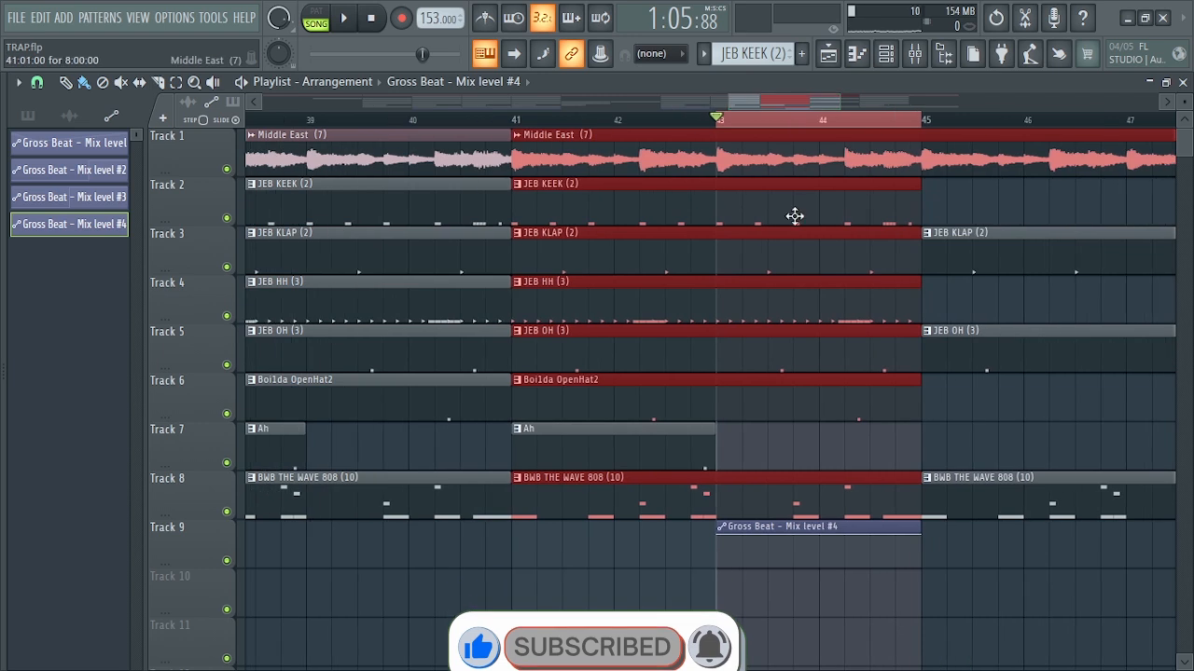
{"action": "right_click", "coordinate": [835, 535]}
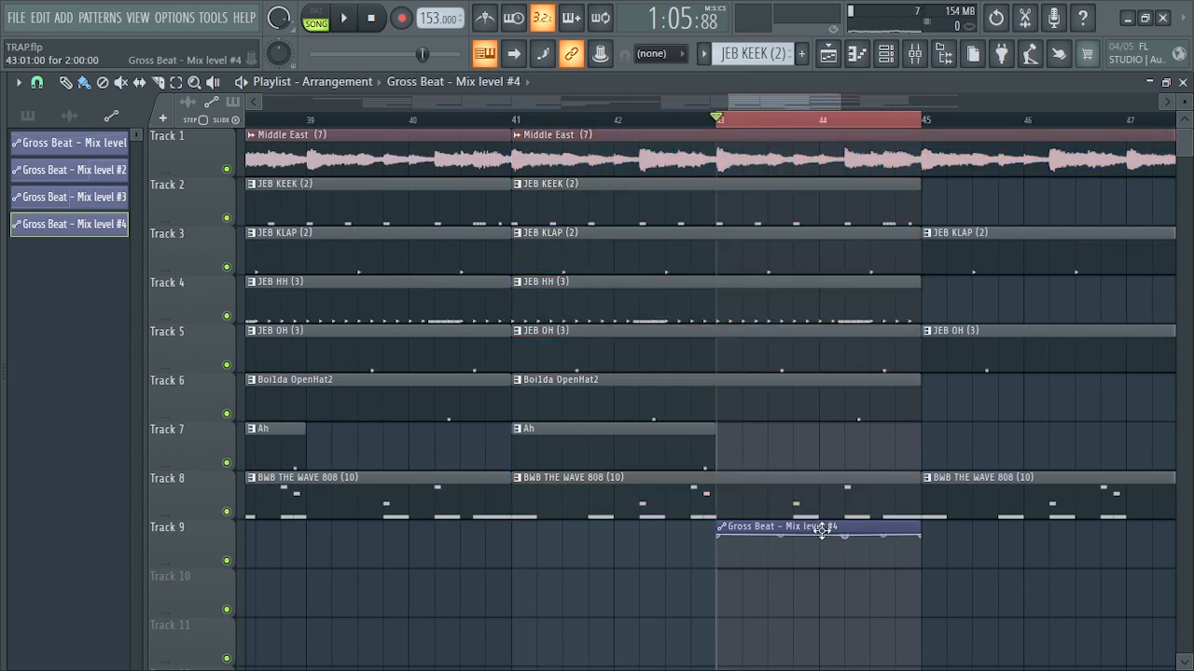
{"action": "left_click_drag", "start_coordinate": [721, 534], "coordinate": [721, 585]}
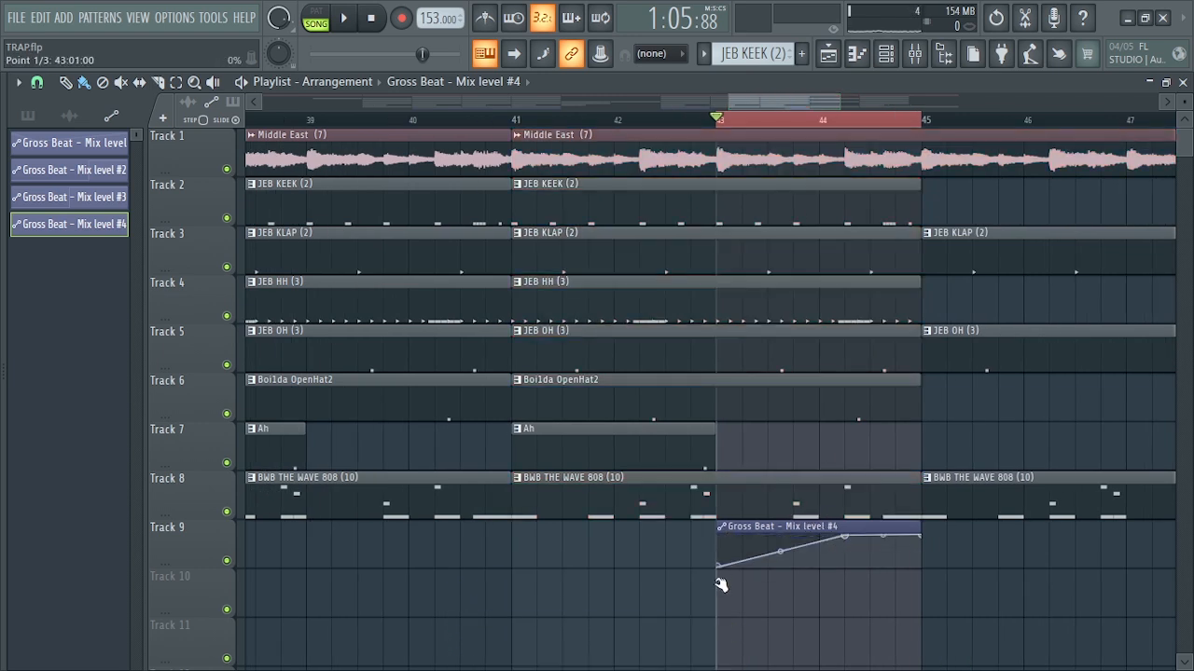
{"action": "left_click_drag", "start_coordinate": [851, 539], "coordinate": [833, 532]}
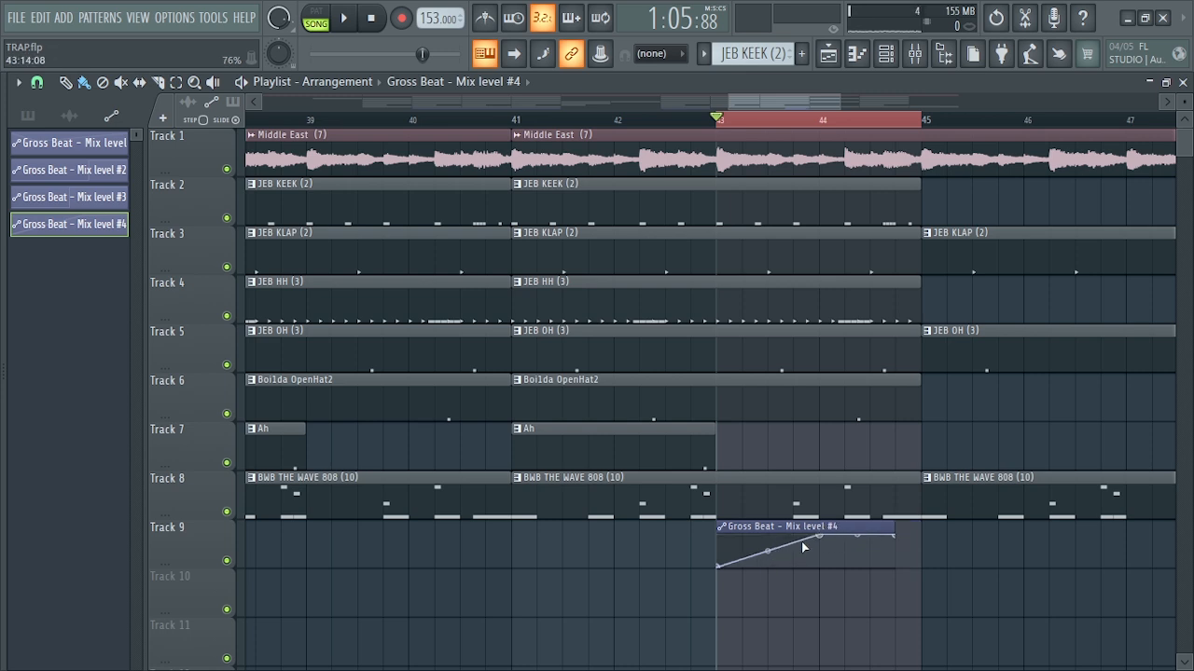
{"action": "right_click", "coordinate": [794, 540]}
{"action": "left_click_drag", "start_coordinate": [795, 545], "coordinate": [832, 578]}
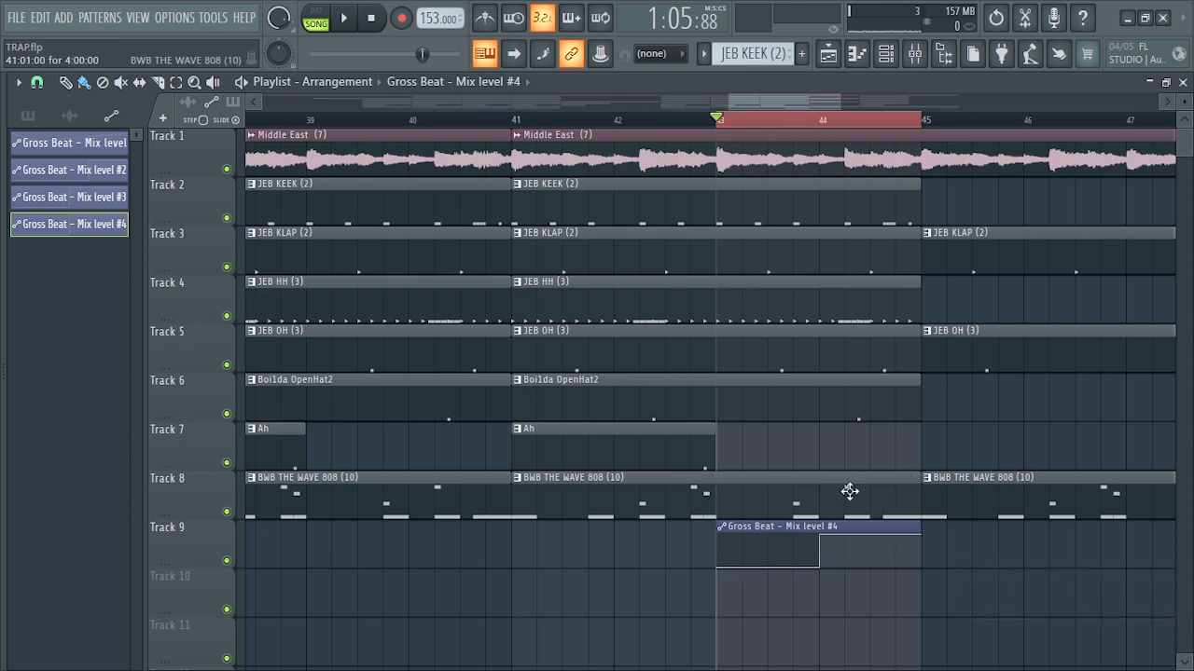
Listen to bars 43 to 45 with the automated Scratch effect, and stop playback.
{"action": "key", "text": "space"}
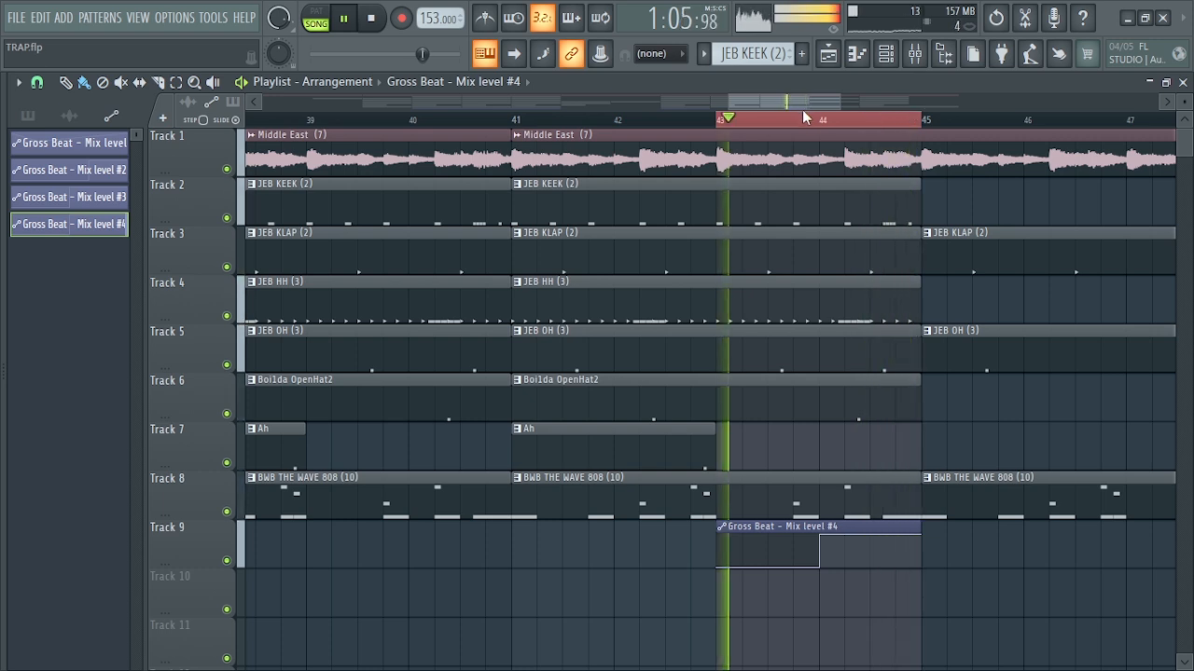
{"action": "left_click_drag", "start_coordinate": [839, 102], "coordinate": [939, 102]}
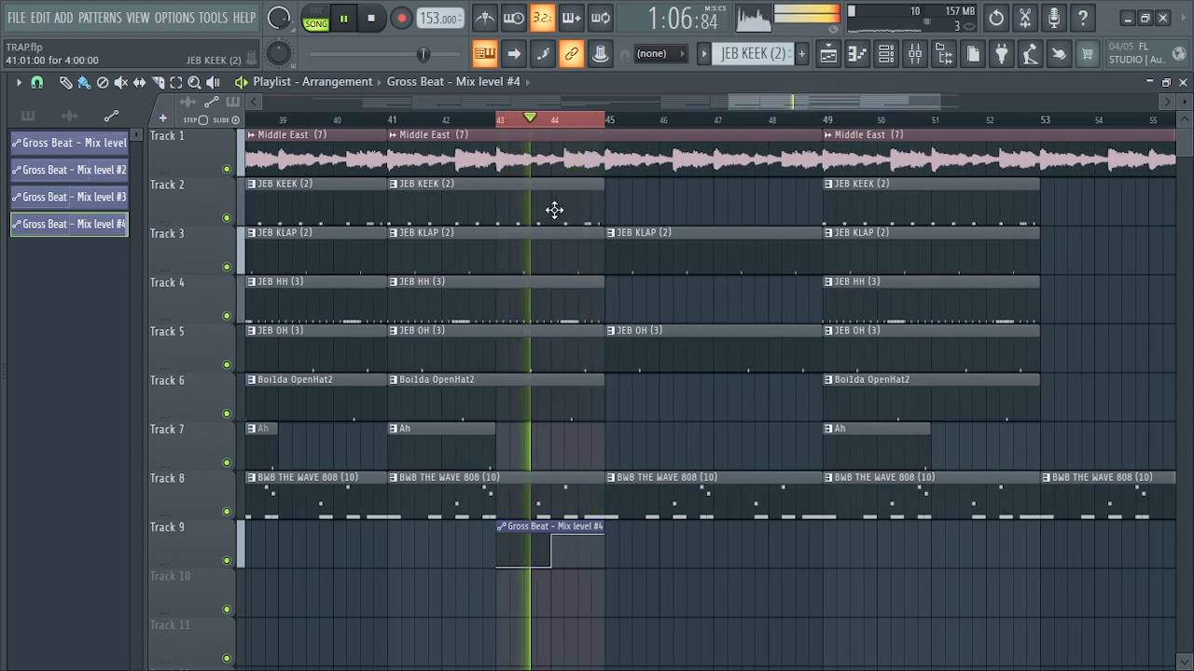
{"action": "key", "text": "space"}
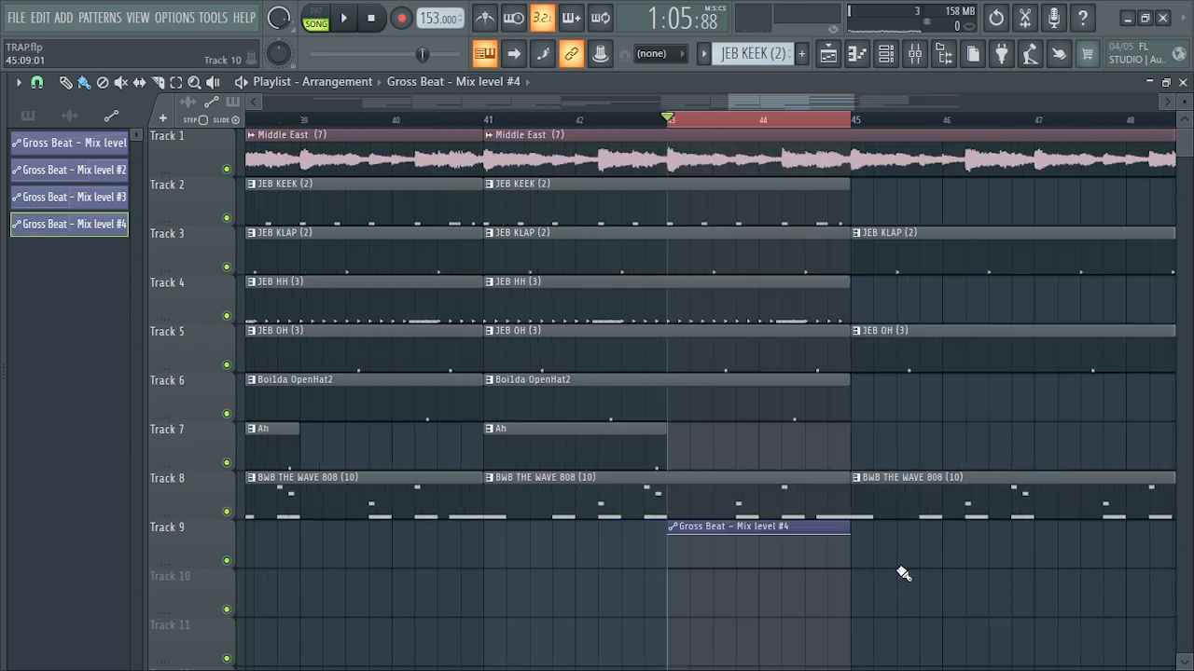
{"action": "left_click", "coordinate": [907, 576]}
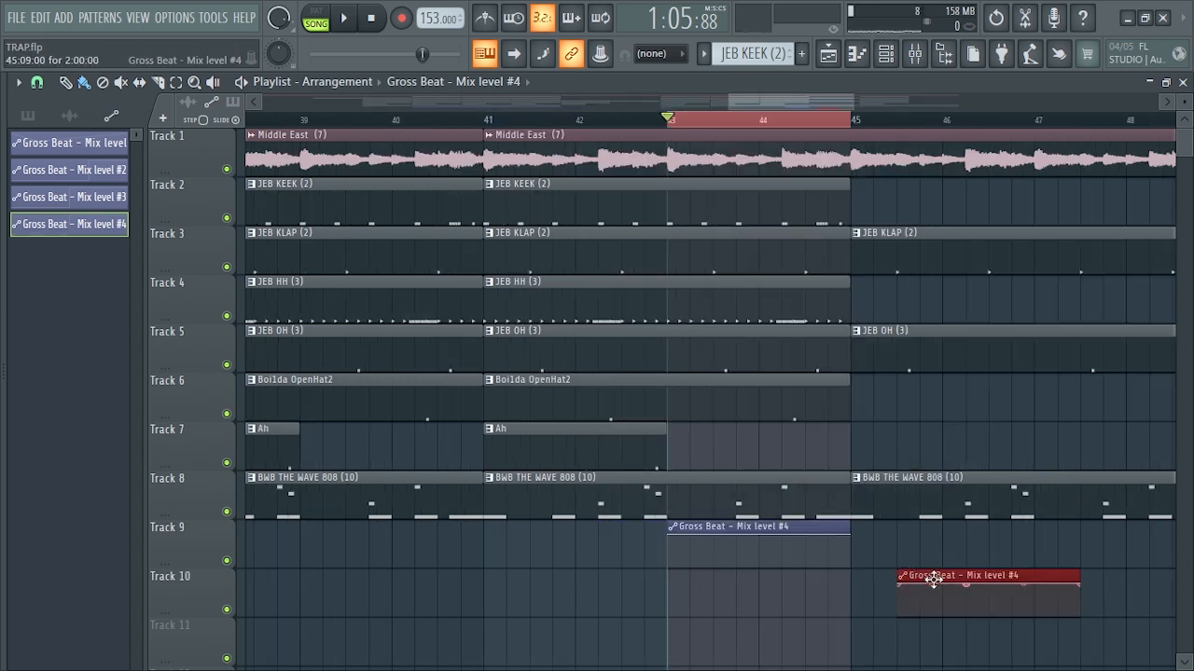
{"action": "right_click", "coordinate": [933, 580]}
{"action": "left_click", "coordinate": [918, 304]}
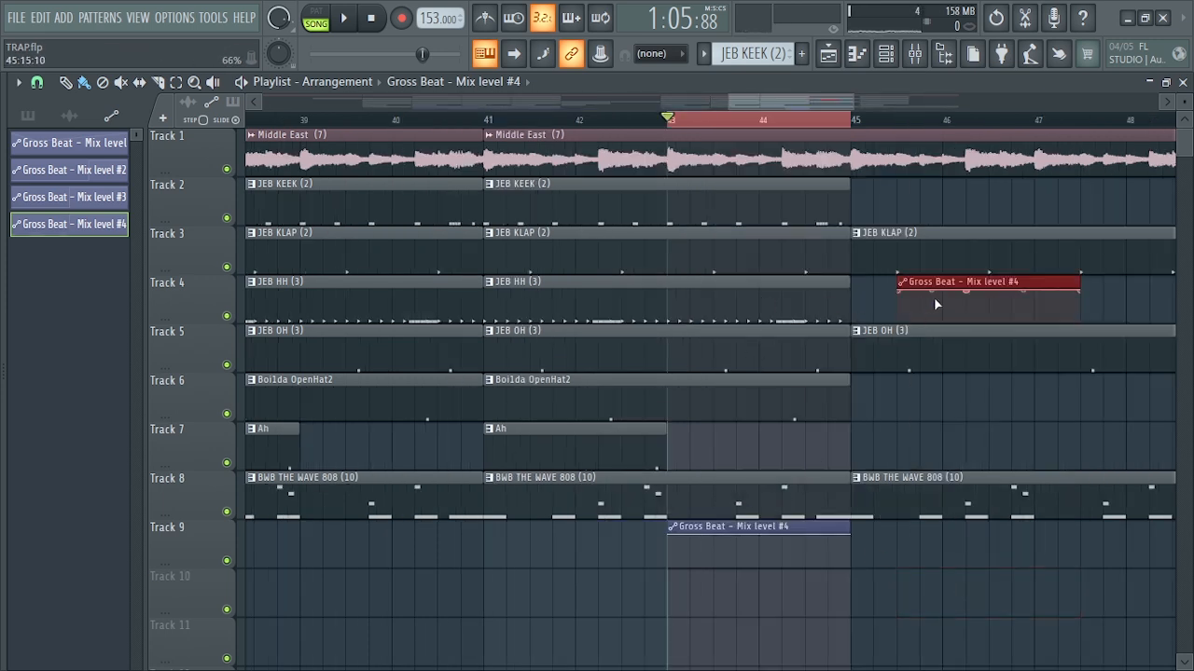
{"action": "right_click", "coordinate": [928, 296]}
Listen to bars 43 to 45 and reshape the Gross Beat - Mix level #4 clip to drop to 0% at bar 44.
{"action": "key", "text": "space"}
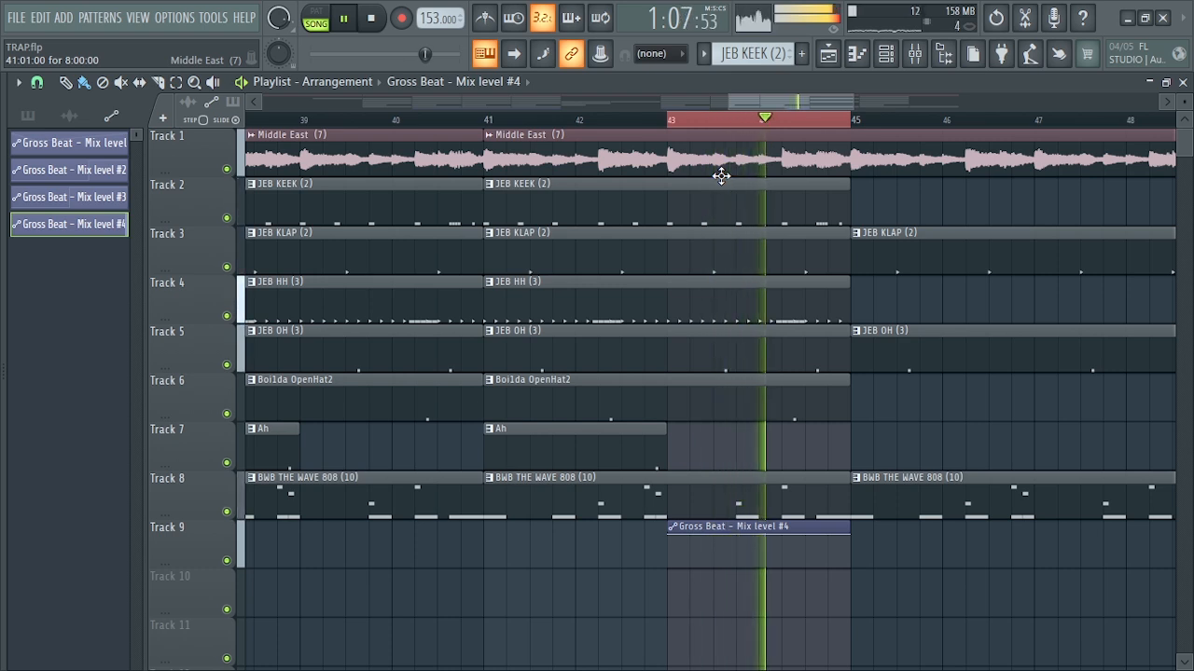
{"action": "key", "text": "space"}
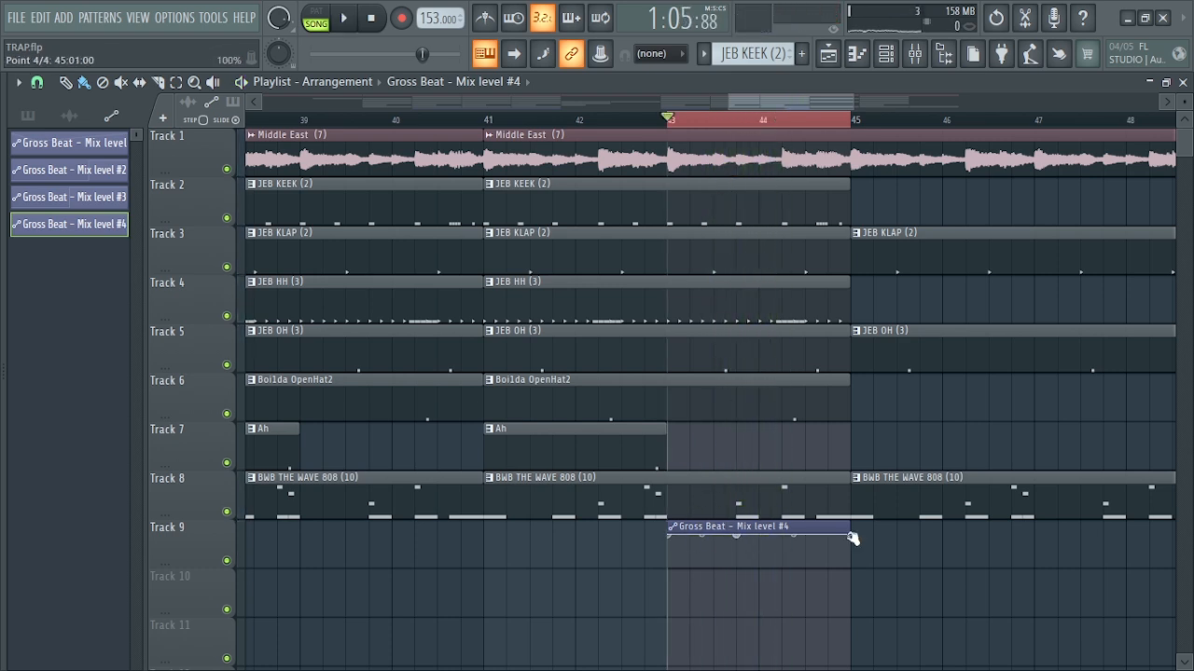
{"action": "left_click_drag", "start_coordinate": [852, 538], "coordinate": [763, 597]}
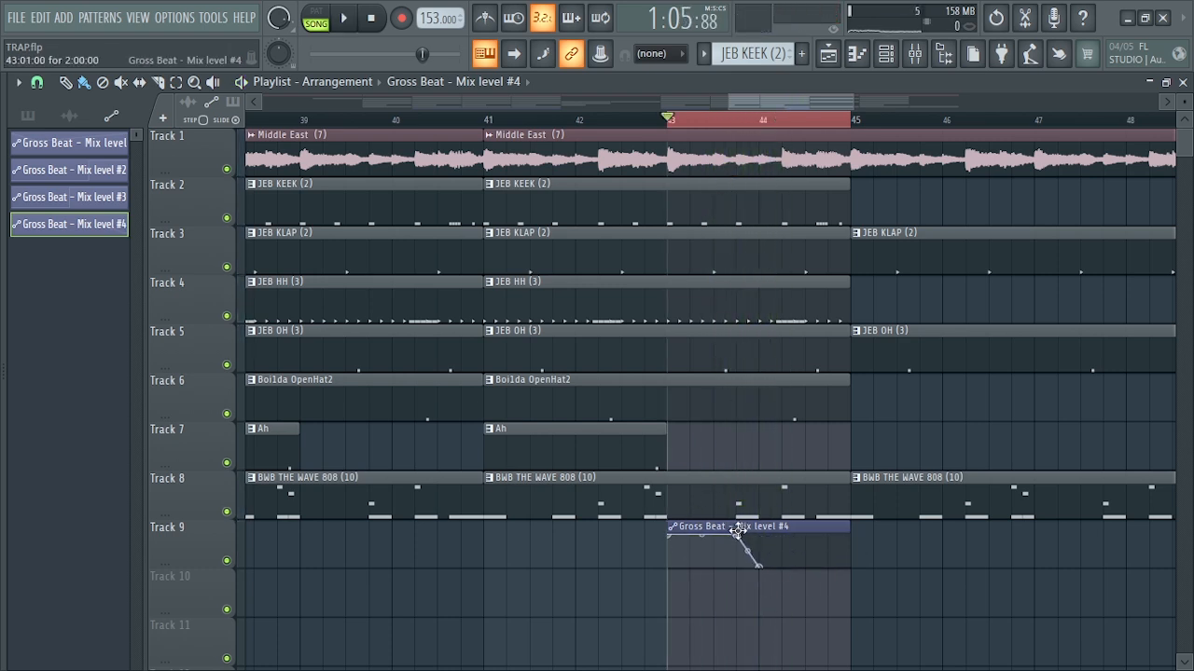
{"action": "key", "text": "space"}
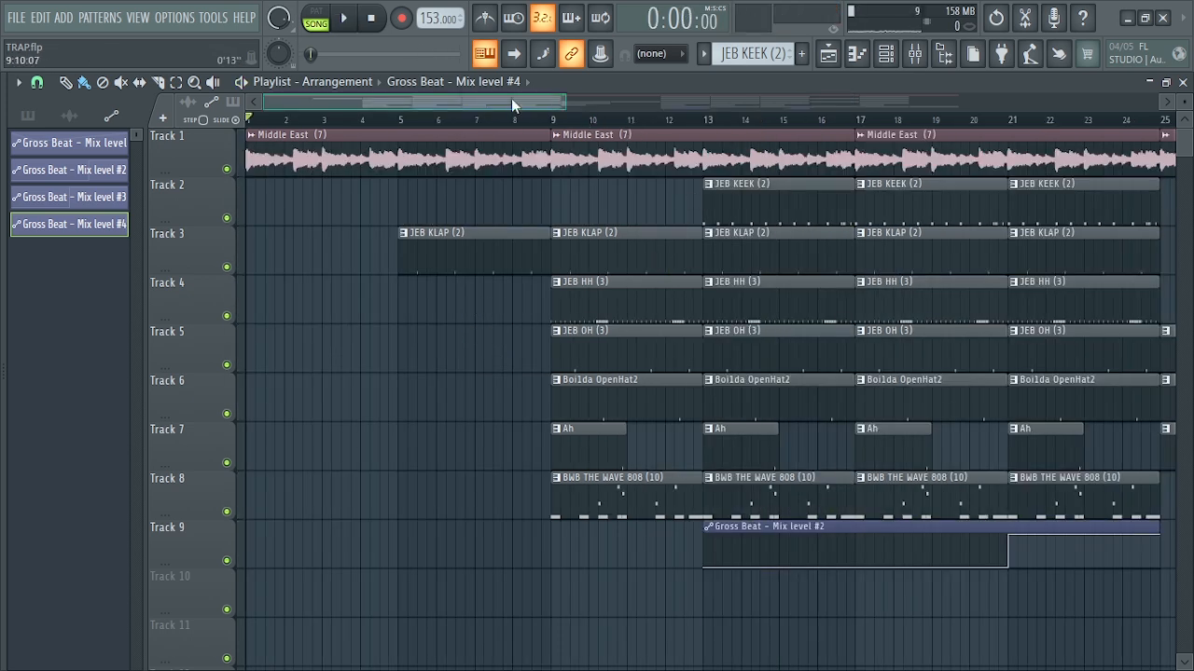
Select bars 1 to 5 as the playback loop, solo Insert 9 in the mixer during playback, and stop.
{"action": "left_click_drag", "start_coordinate": [565, 103], "coordinate": [418, 106]}
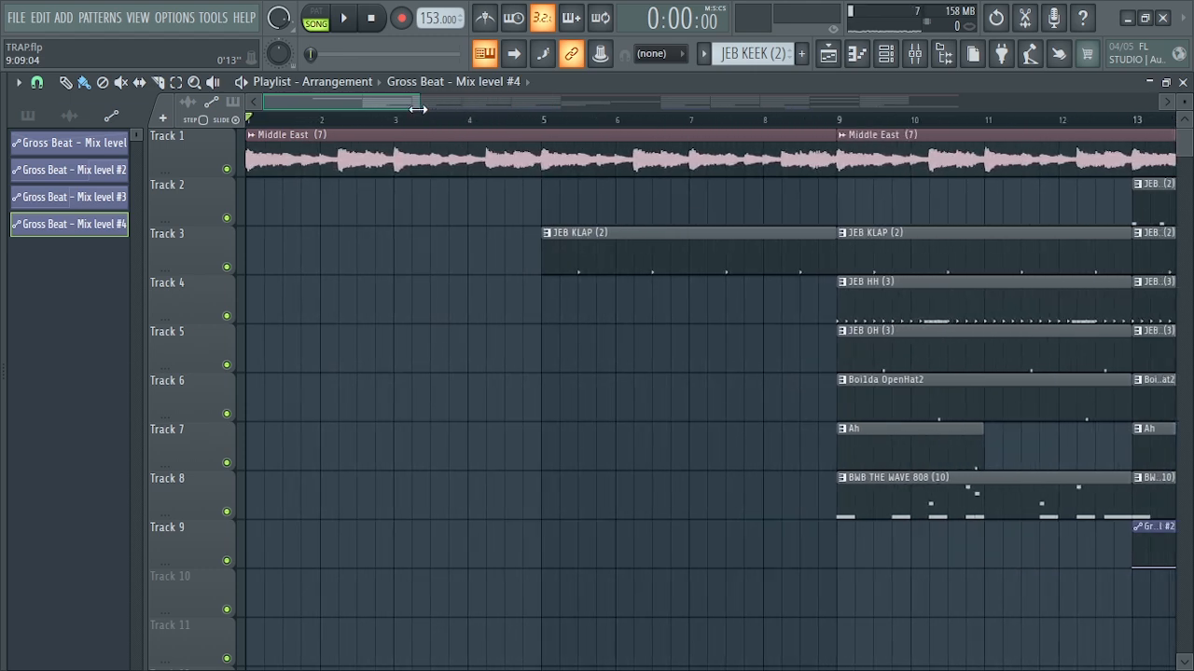
{"action": "left_click_drag", "start_coordinate": [539, 122], "coordinate": [192, 169]}
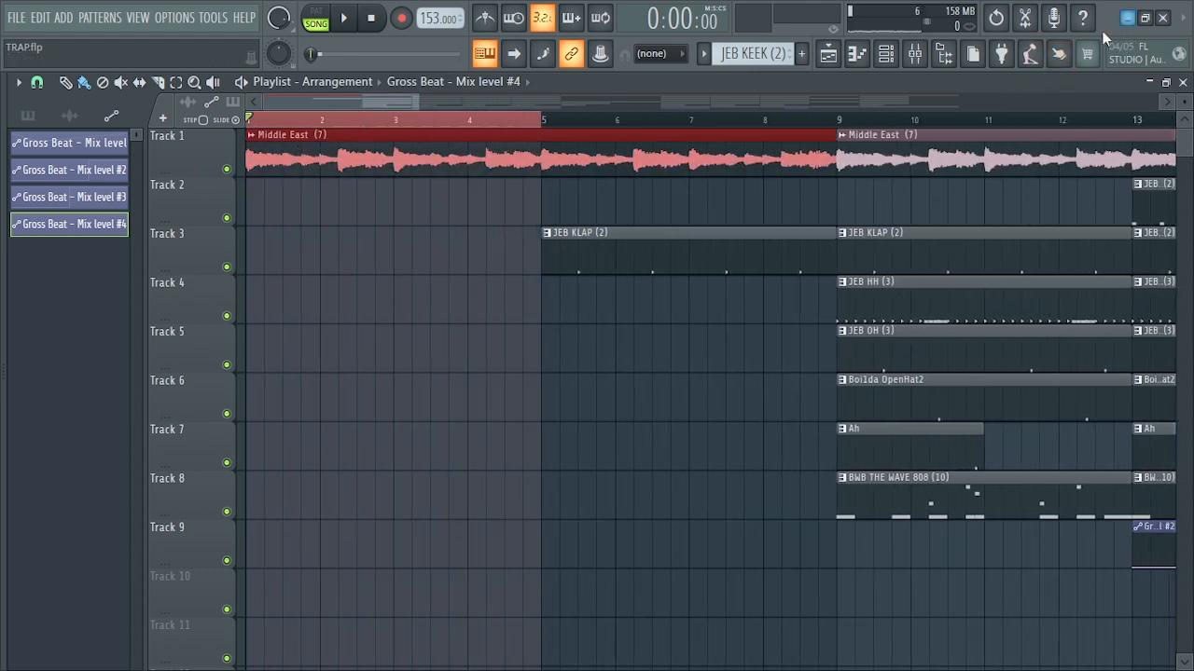
{"action": "left_click", "coordinate": [914, 53]}
{"action": "left_click", "coordinate": [378, 274]}
{"action": "key", "text": "space"}
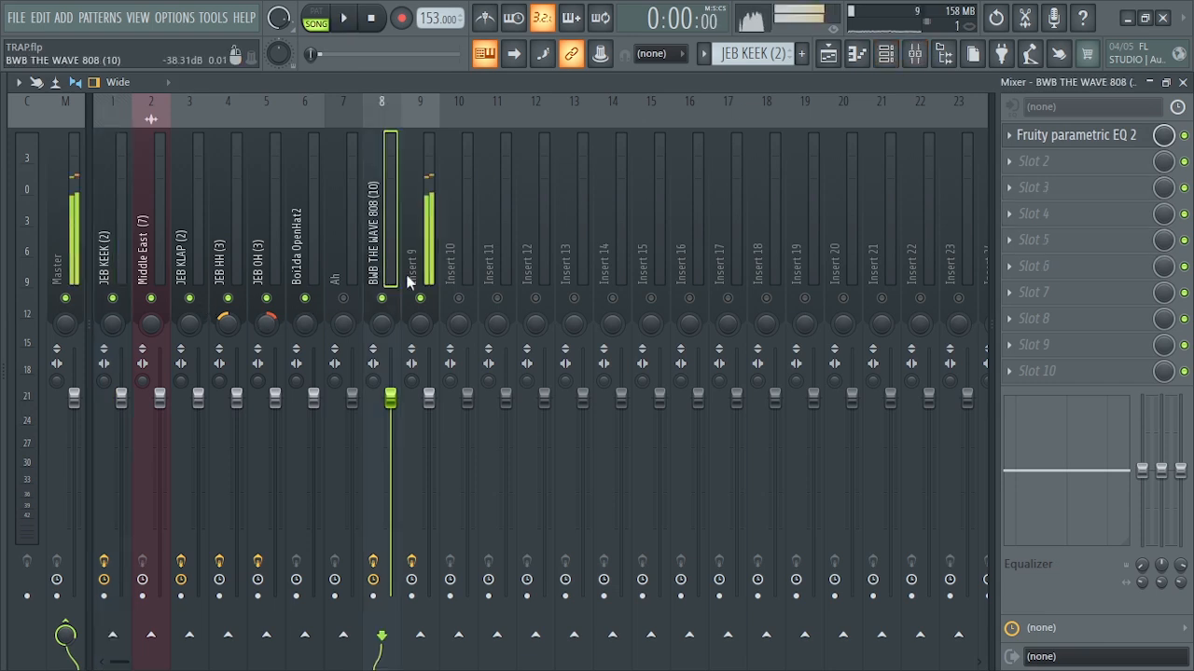
{"action": "right_click", "coordinate": [420, 298]}
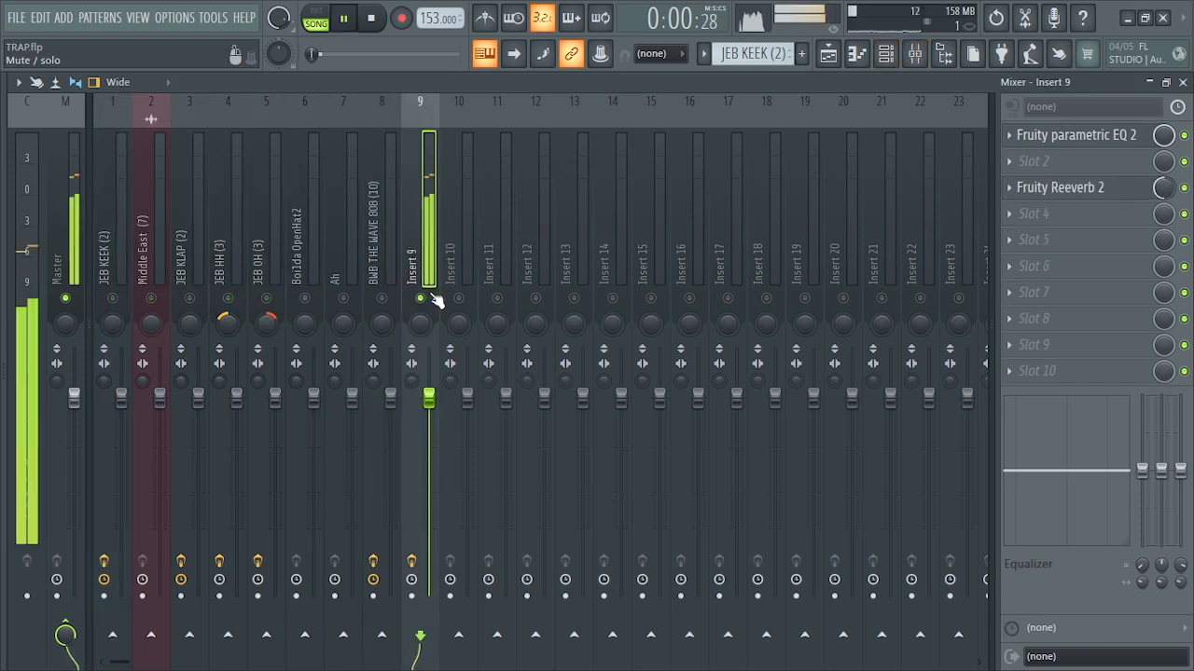
{"action": "key", "text": "space"}
Load Gross Beat into effect slot 5 of Insert 9.
{"action": "left_click", "coordinate": [1014, 244]}
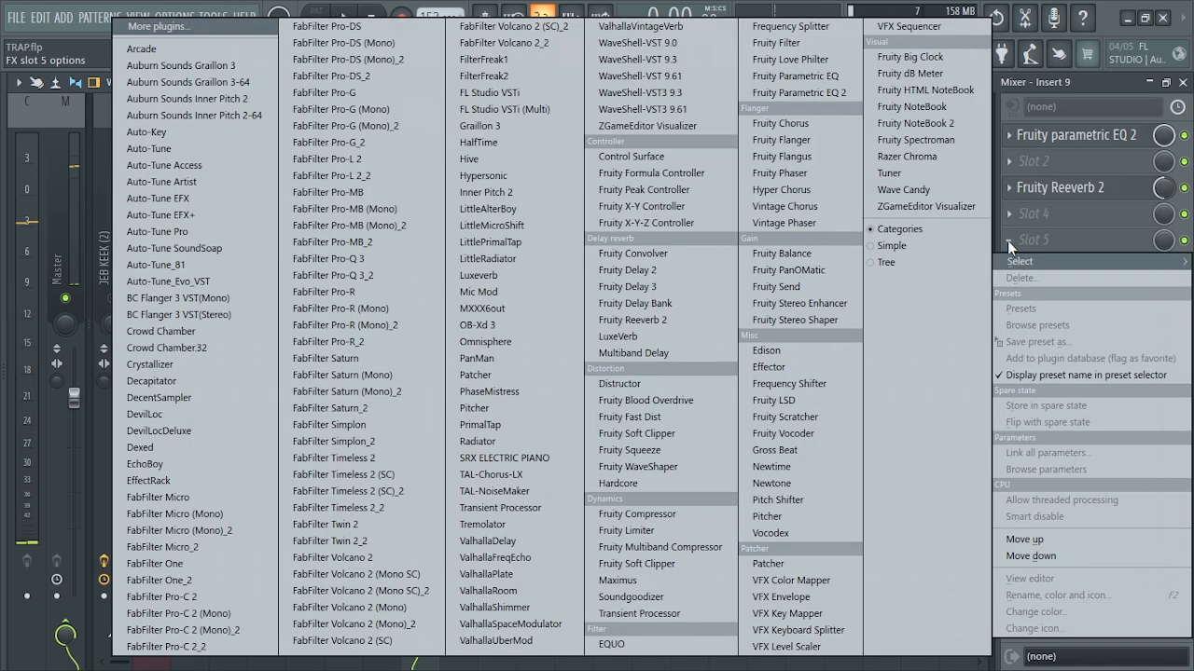
{"action": "left_click", "coordinate": [783, 453]}
{"action": "left_click_drag", "start_coordinate": [866, 154], "coordinate": [928, 130]}
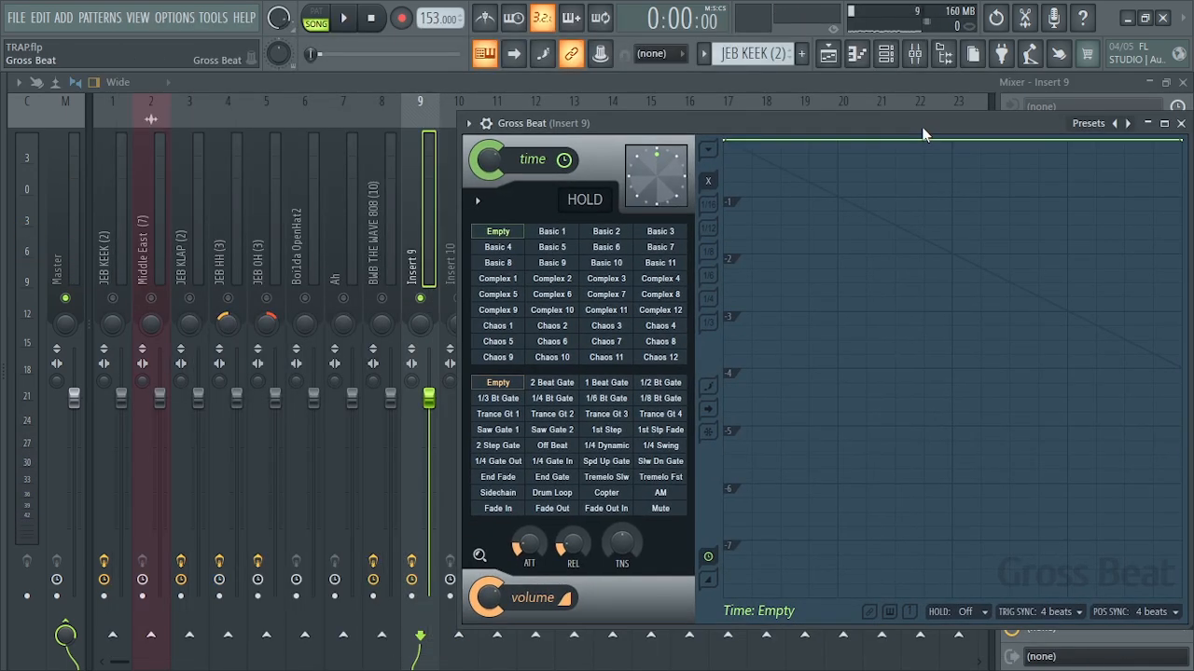
Play the loop and try Gross Beat's Complex 2, Complex 6 and Complex 10 time slots.
{"action": "key", "text": "space"}
{"action": "left_click", "coordinate": [552, 279]}
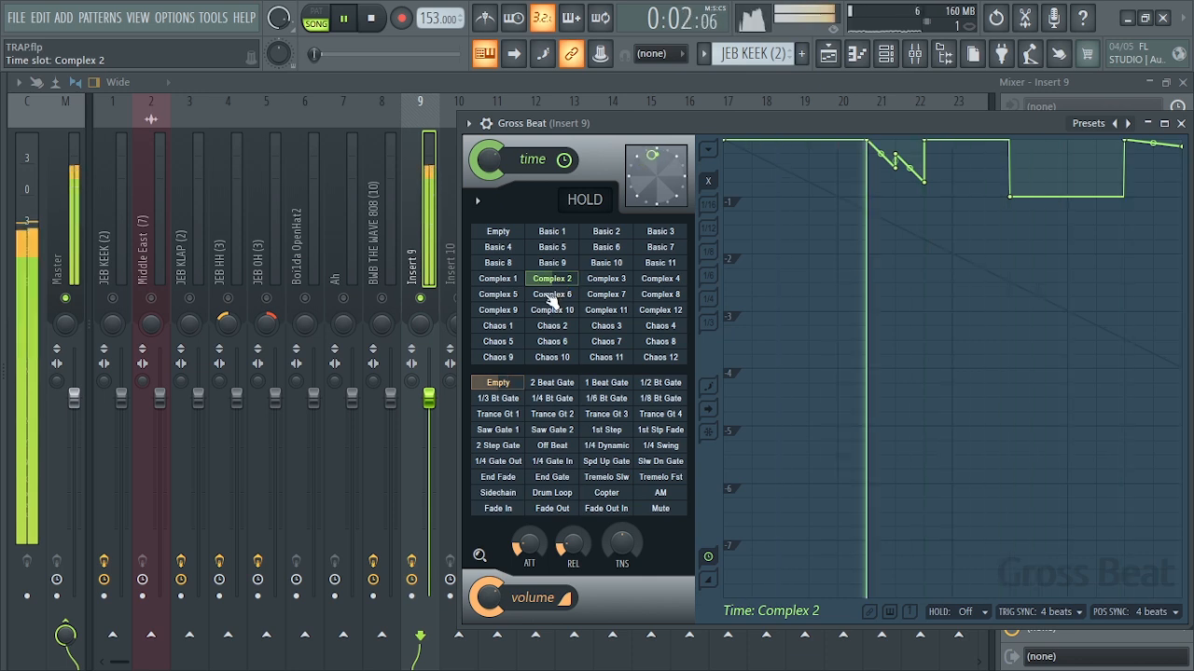
{"action": "left_click", "coordinate": [556, 296]}
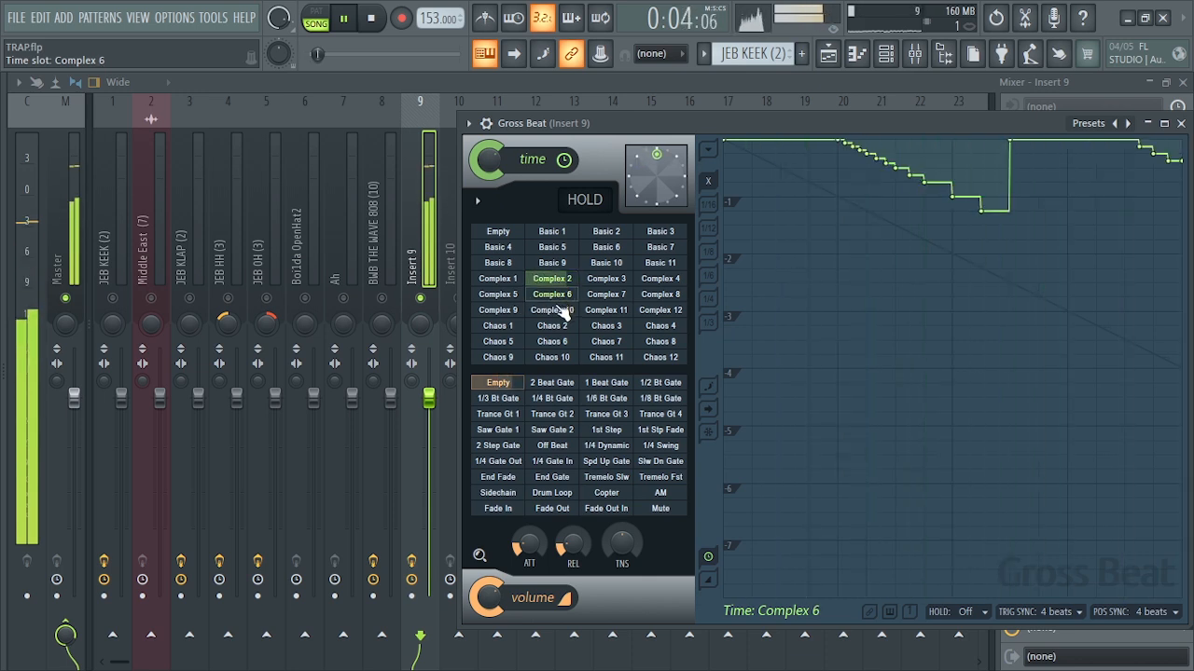
{"action": "left_click", "coordinate": [553, 310]}
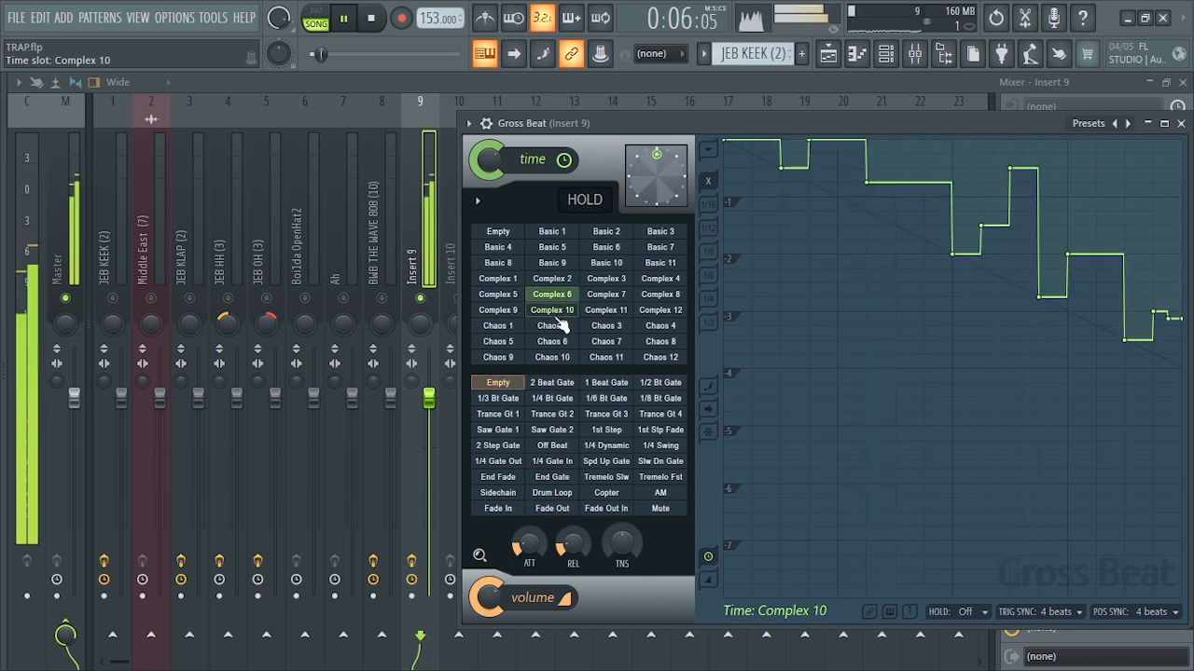
Switch Gross Beat to the Momentary preset and preview it with the Empty time slot and the 1/4 Bt Gate volume slot.
{"action": "left_click", "coordinate": [553, 399]}
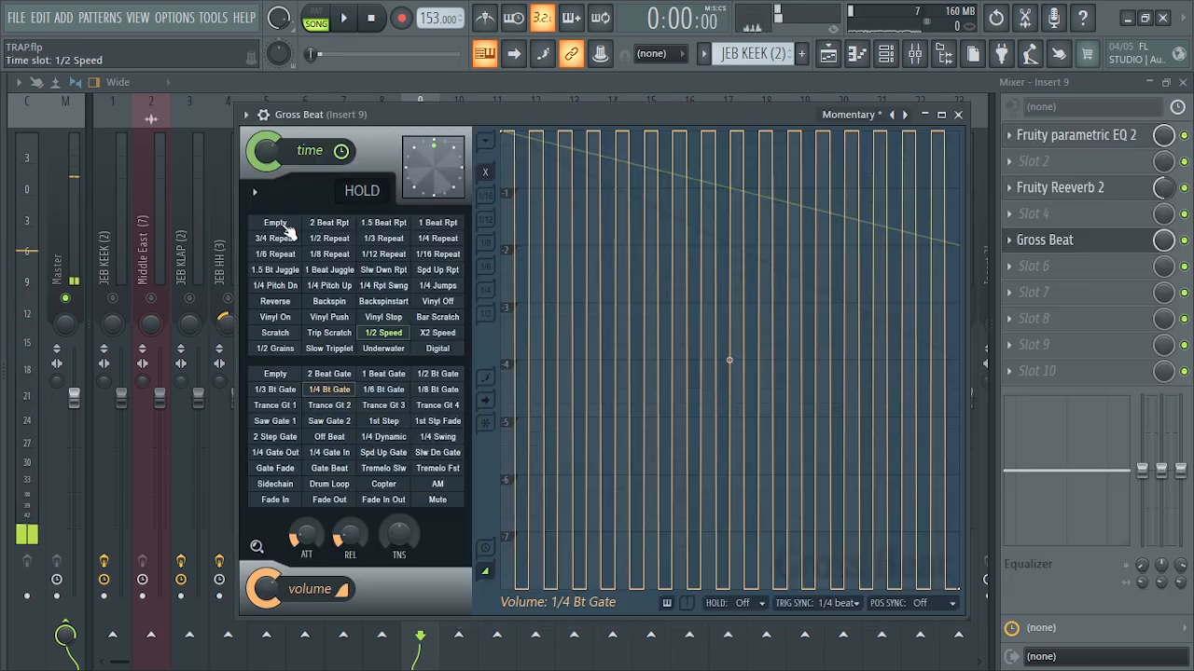
{"action": "left_click", "coordinate": [284, 226]}
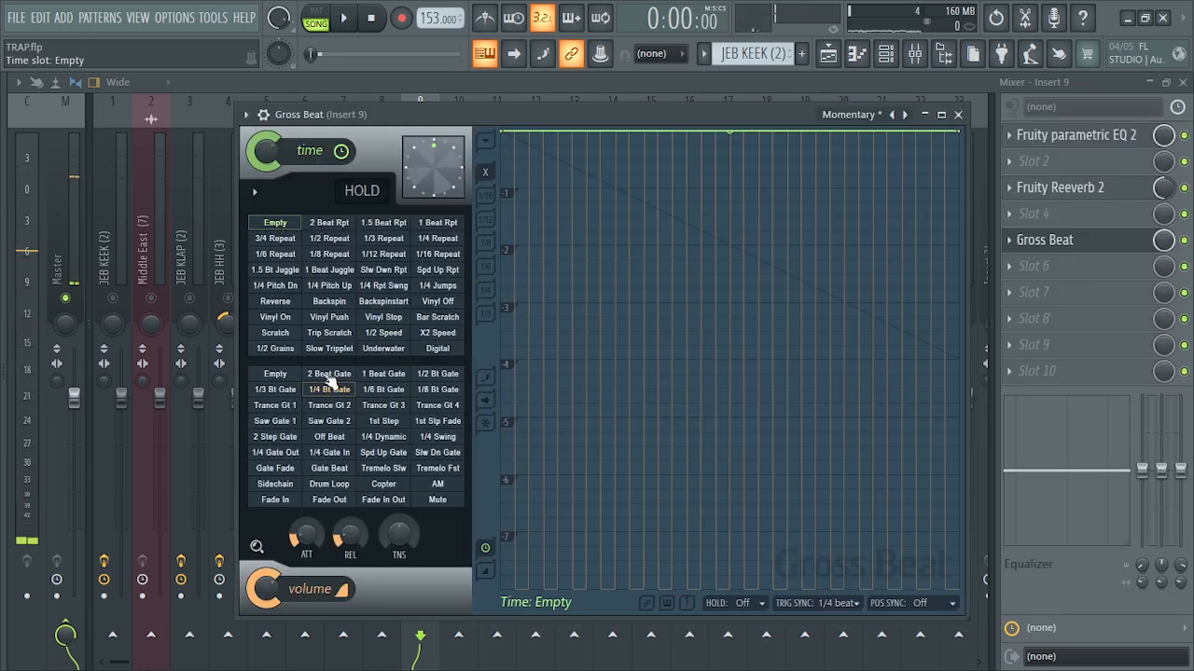
{"action": "left_click", "coordinate": [320, 404]}
{"action": "left_click", "coordinate": [326, 389]}
{"action": "key", "text": "space"}
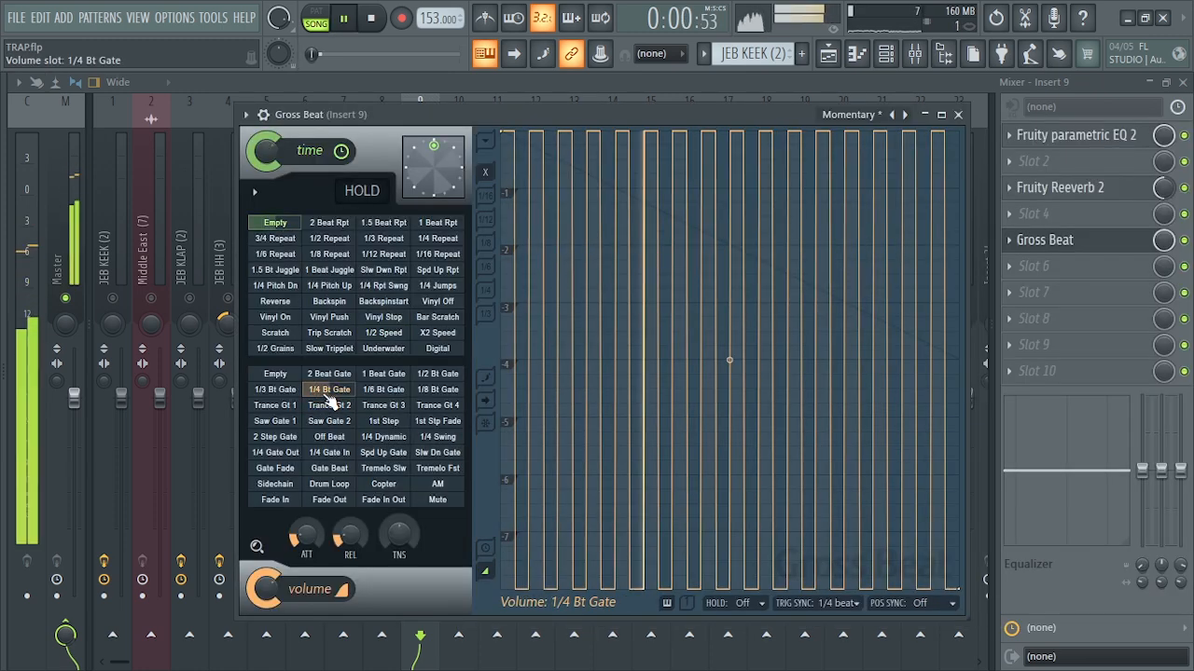
{"action": "key", "text": "space"}
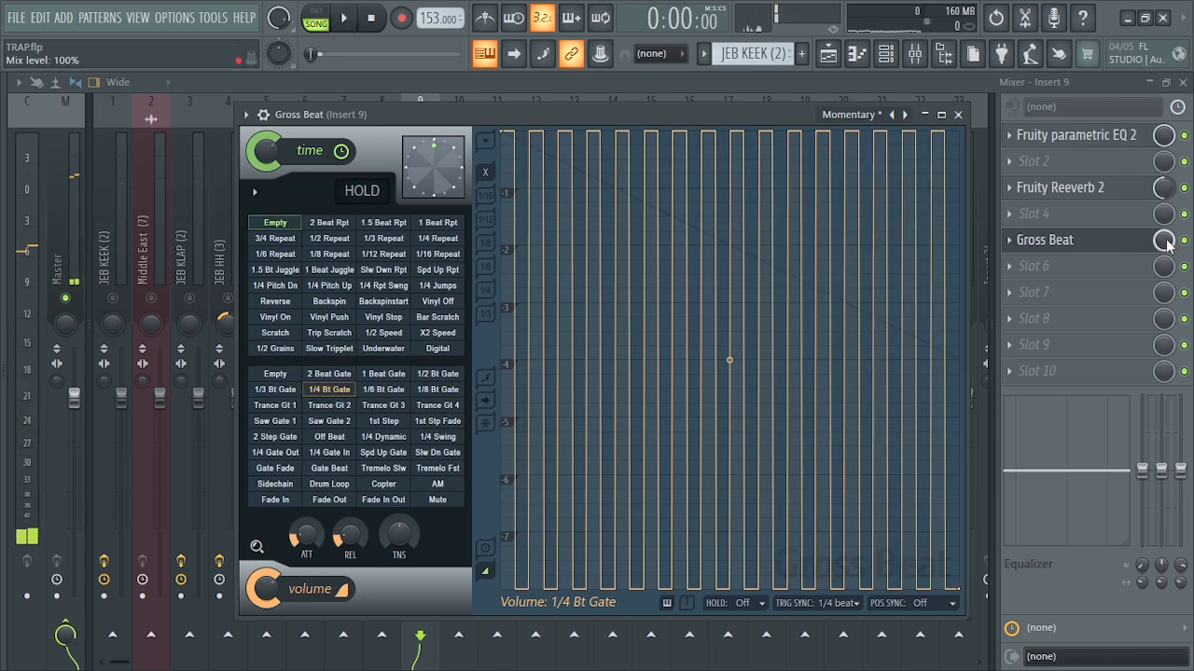
Create an automation clip for the mix level of Gross Beat on Insert 9 and return to the playlist.
{"action": "left_click", "coordinate": [1167, 244]}
{"action": "right_click", "coordinate": [1168, 244]}
{"action": "left_click", "coordinate": [1103, 365]}
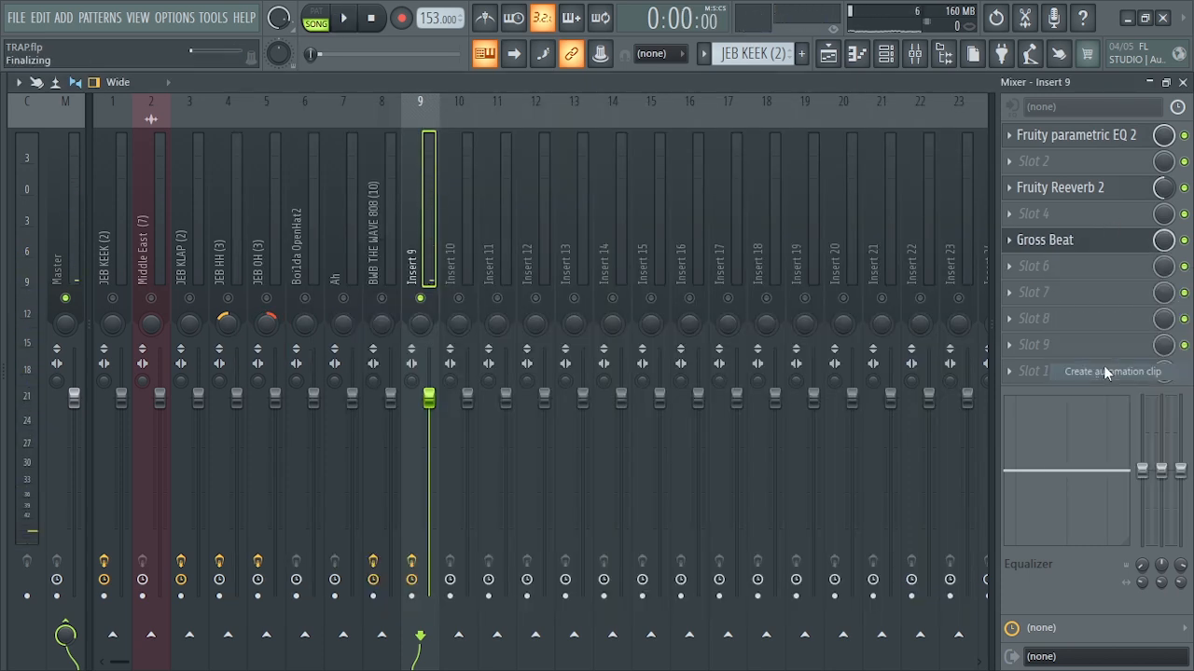
{"action": "left_click", "coordinate": [1182, 82]}
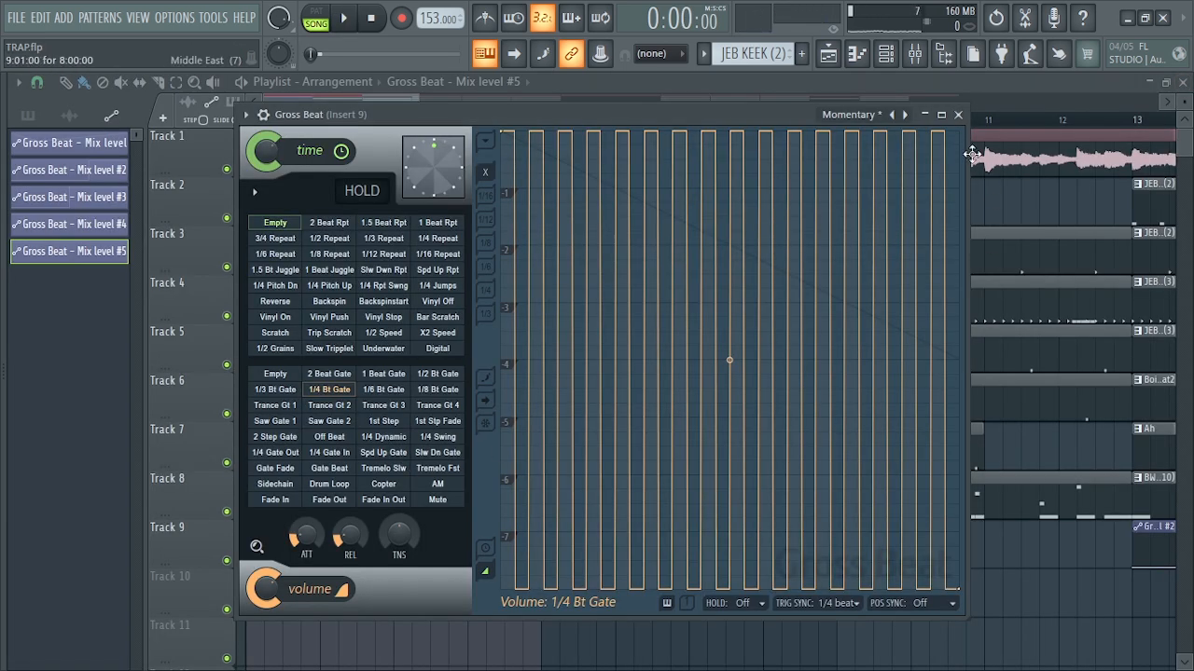
{"action": "left_click", "coordinate": [957, 115]}
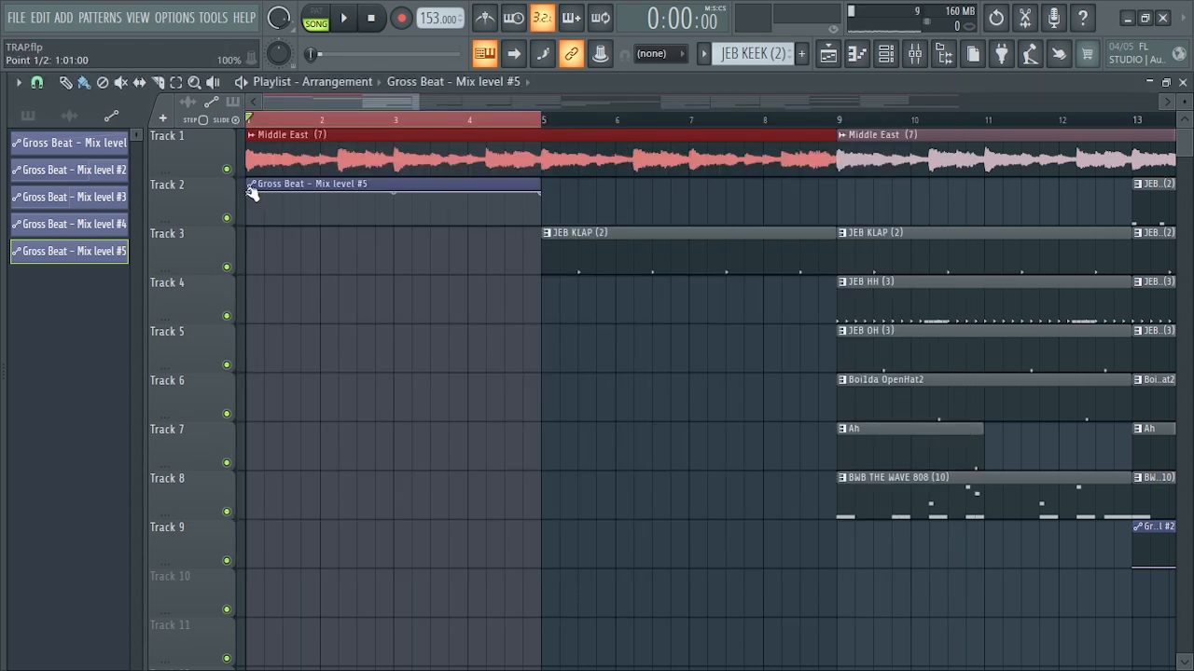
Shape the Gross Beat - Mix level #5 clip to hold 0% until bar 4 and curve up to 100% by bar 5.
{"action": "left_click_drag", "start_coordinate": [252, 193], "coordinate": [265, 226]}
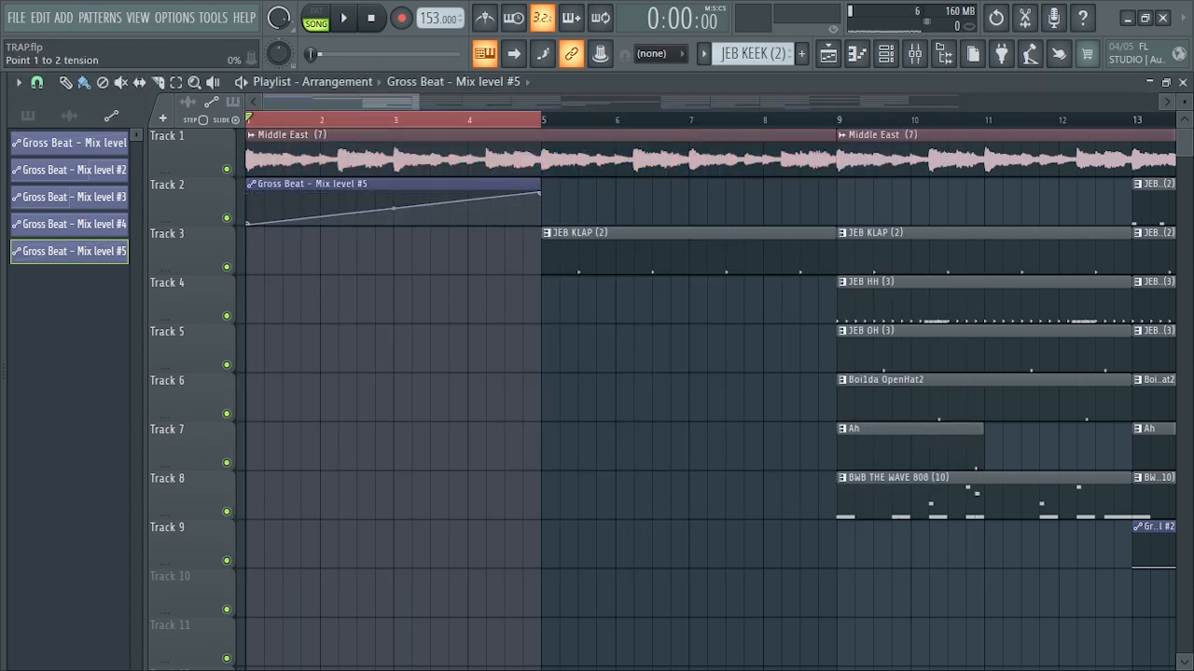
{"action": "left_click_drag", "start_coordinate": [394, 208], "coordinate": [394, 193]}
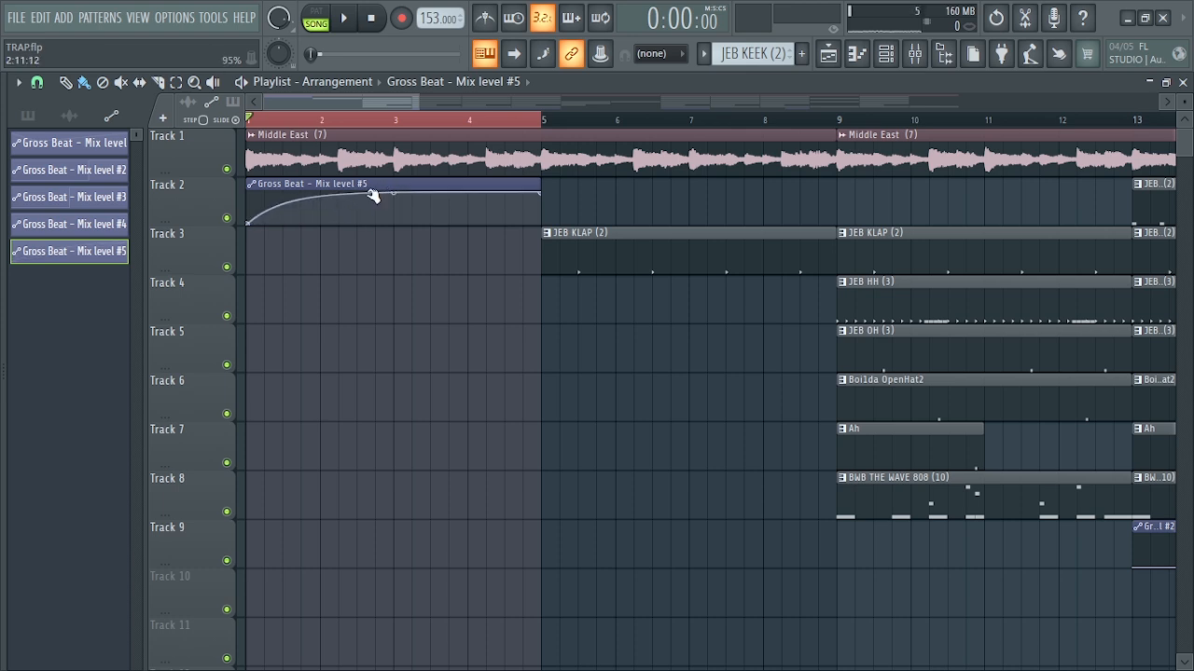
{"action": "left_click_drag", "start_coordinate": [372, 194], "coordinate": [465, 229]}
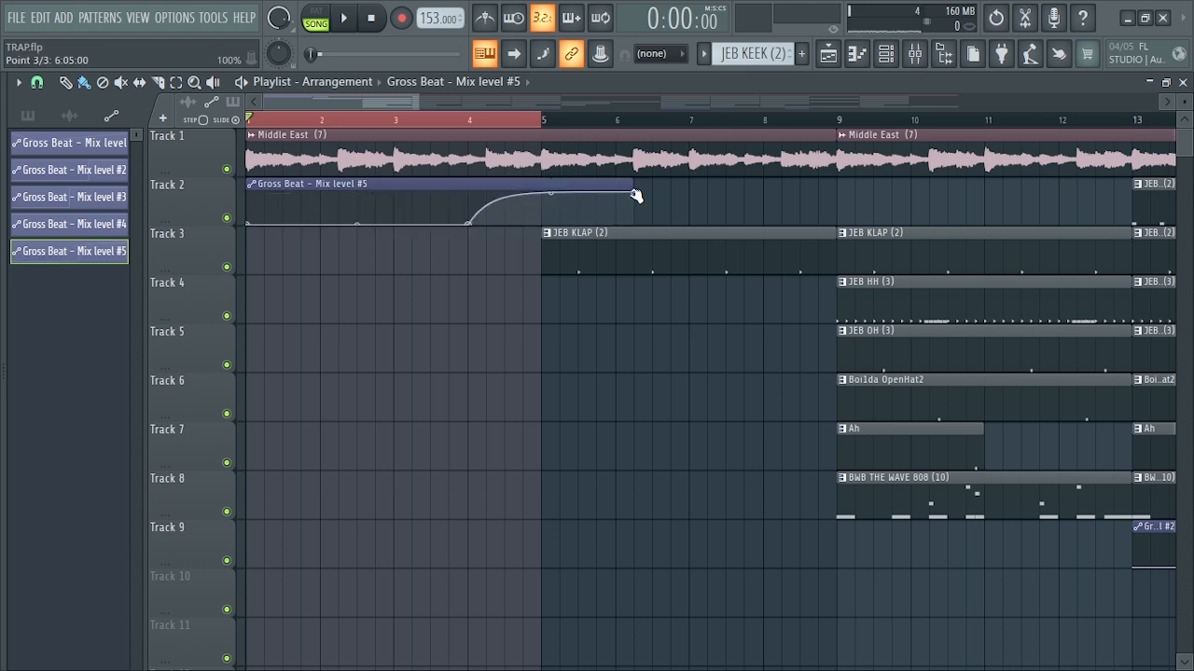
{"action": "left_click_drag", "start_coordinate": [635, 195], "coordinate": [570, 194]}
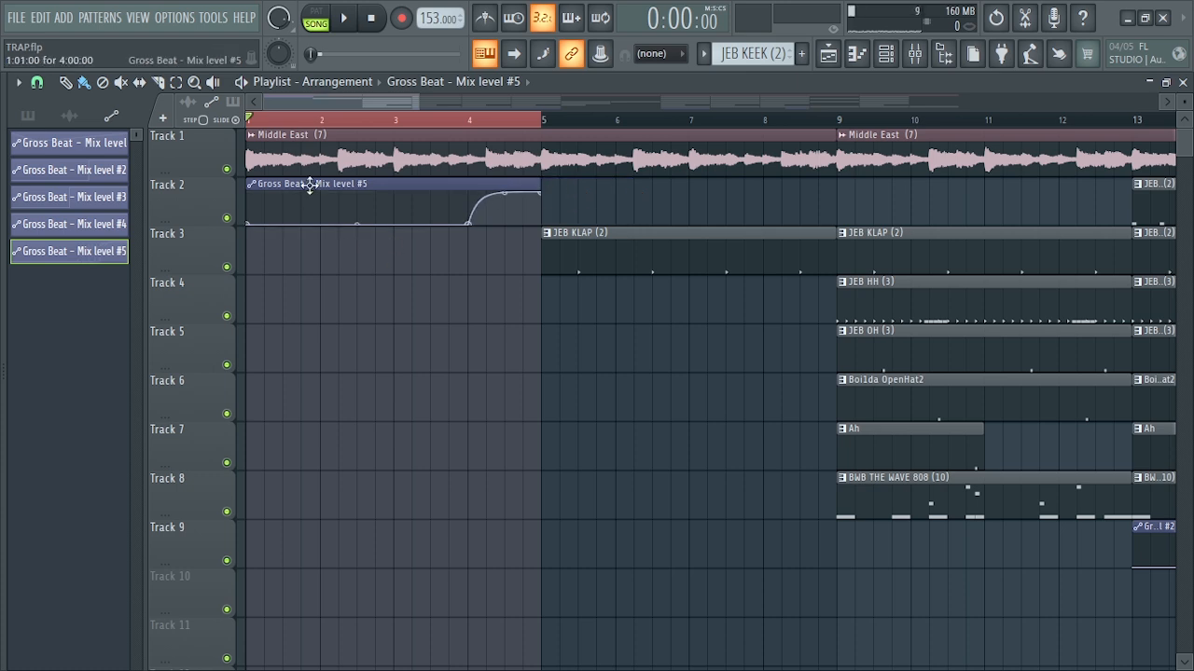
Listen to bars 1 to 5 with the automated gate effect, and stop playback.
{"action": "key", "text": "space"}
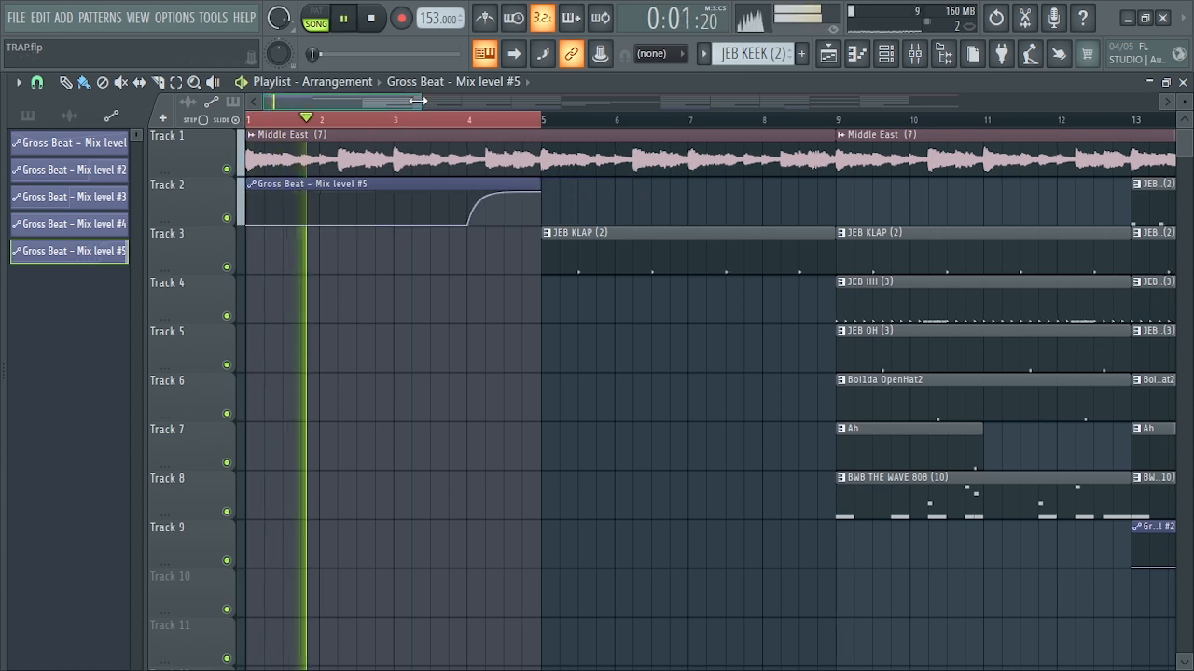
{"action": "mouse_move", "coordinate": [422, 99]}
{"action": "left_mouse_down"}
{"action": "mouse_move", "coordinate": [469, 100]}
{"action": "mouse_move", "coordinate": [419, 101]}
{"action": "left_mouse_up"}
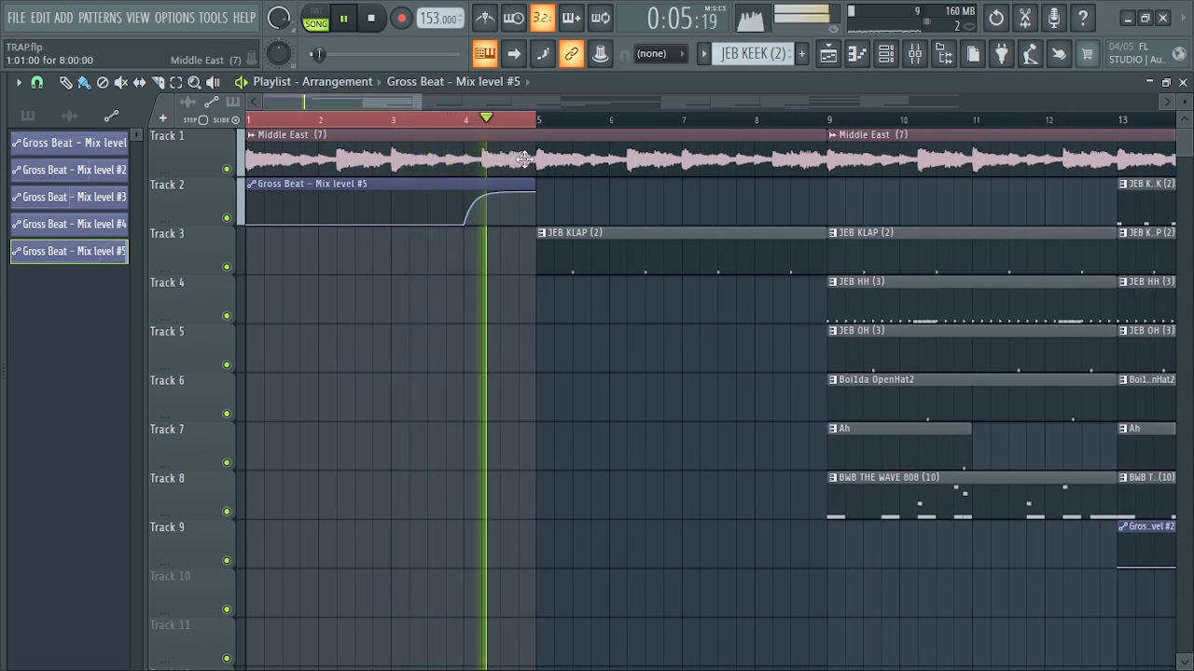
{"action": "key", "text": "space"}
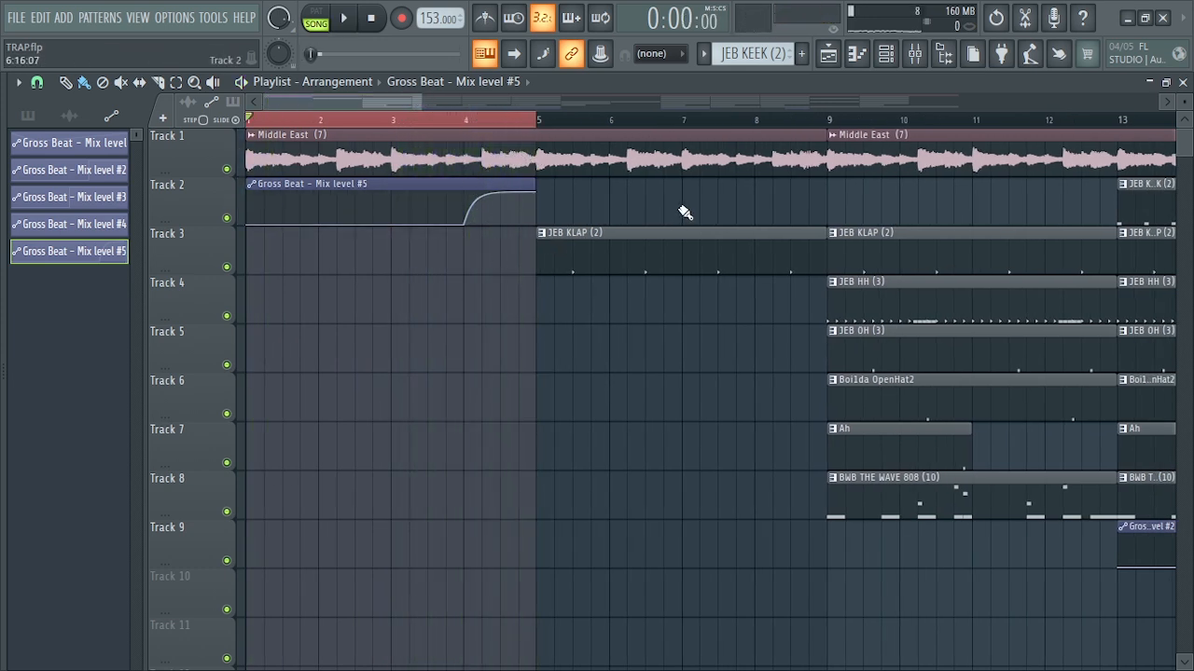
Place a copy of the Gross Beat - Mix level #5 clip on Track 2 at bar 9 and listen from there.
{"action": "left_click", "coordinate": [832, 203]}
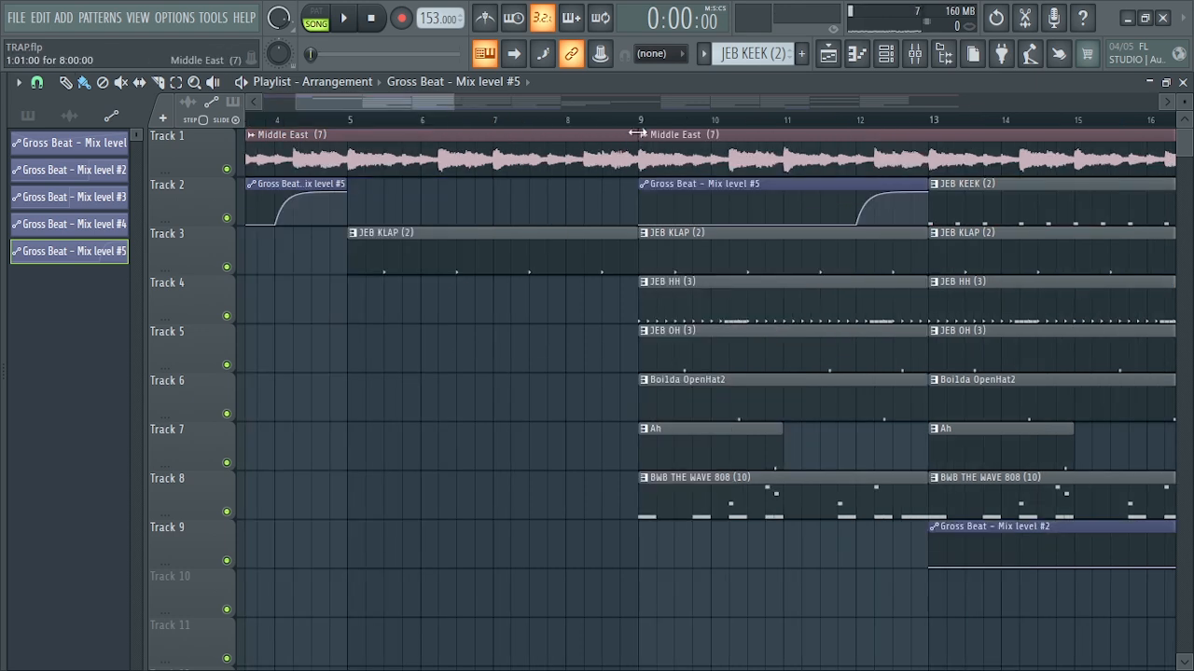
{"action": "left_click", "coordinate": [641, 121]}
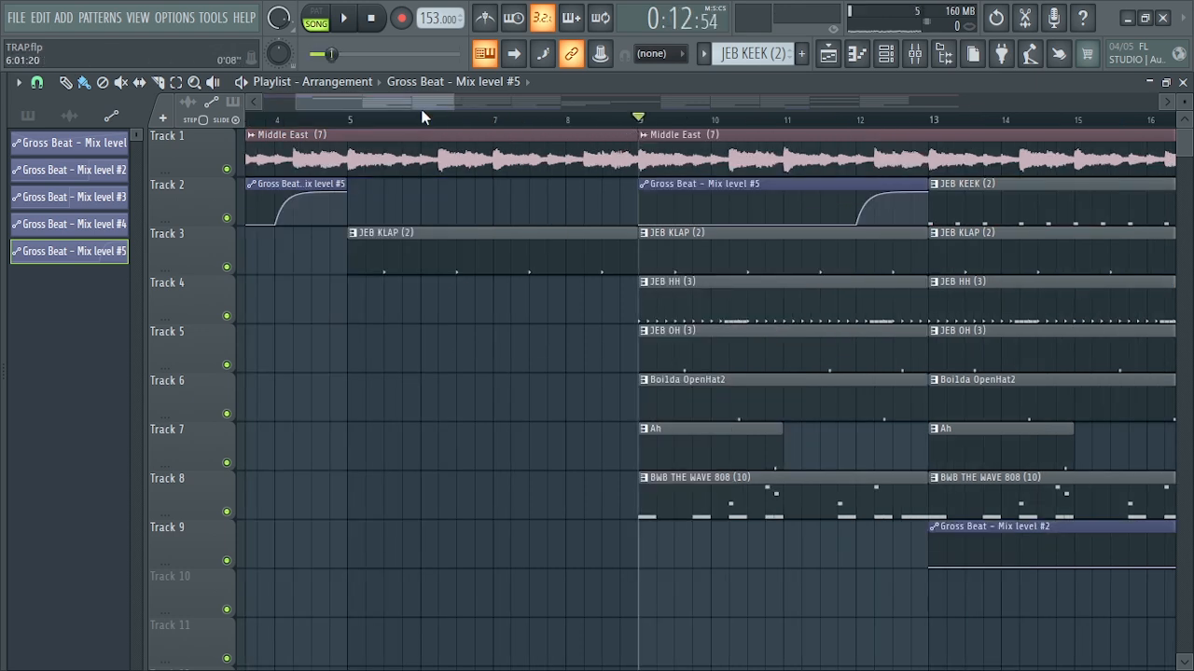
{"action": "key", "text": "space"}
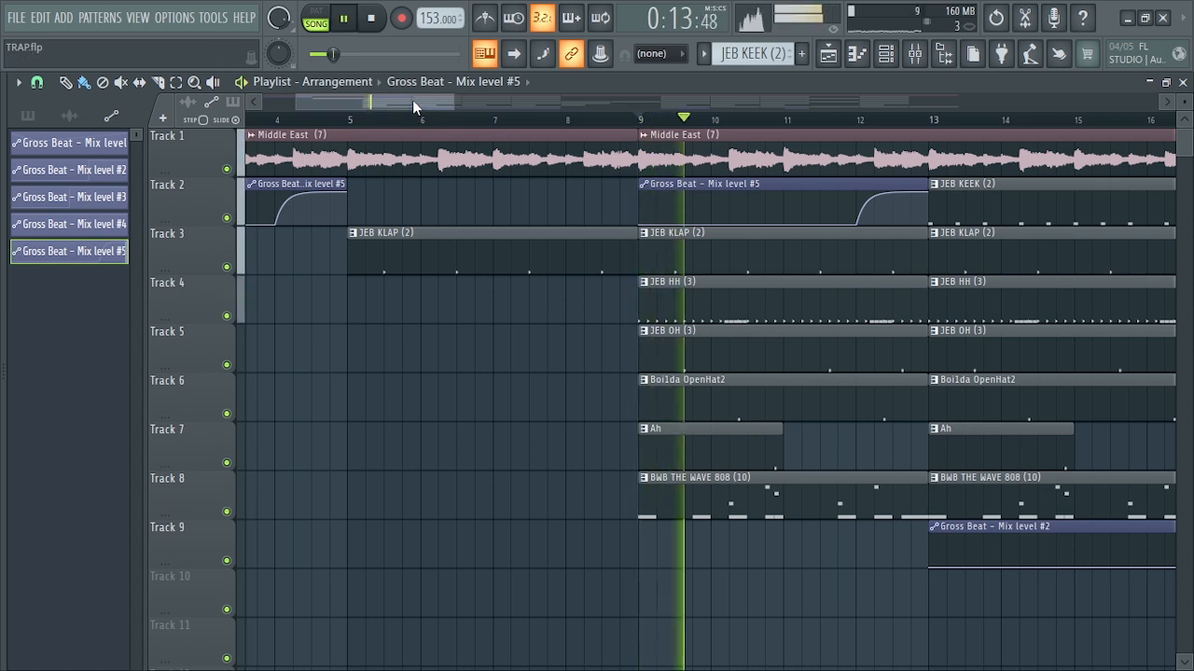
{"action": "left_click_drag", "start_coordinate": [412, 100], "coordinate": [453, 100]}
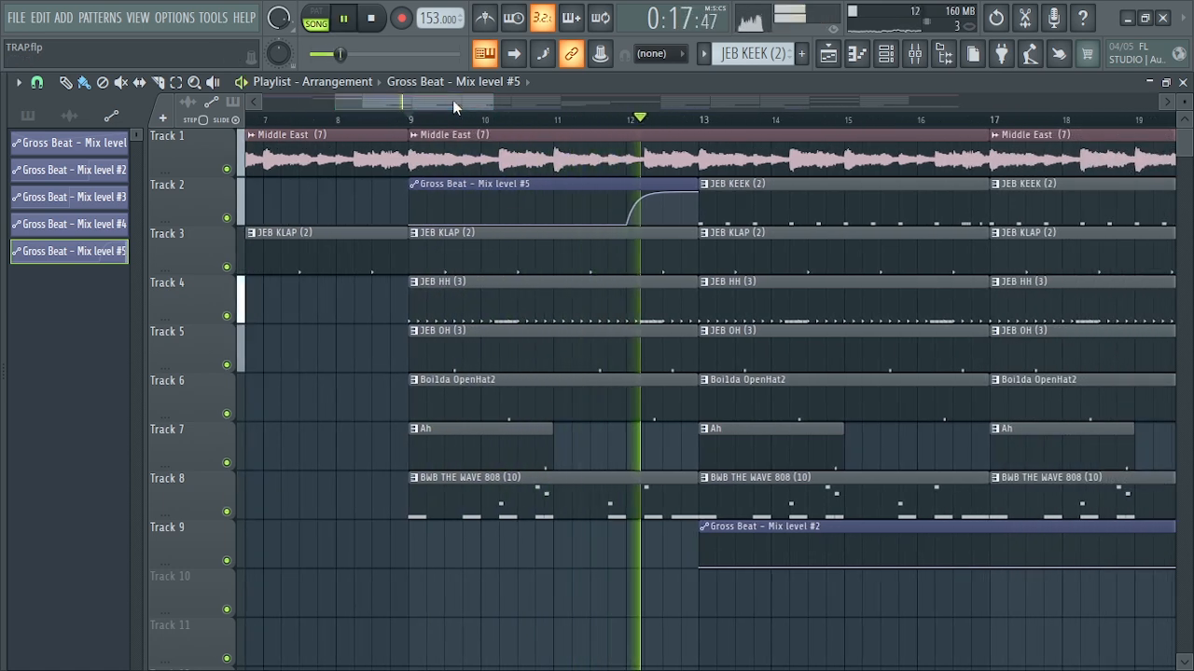
{"action": "key", "text": "space"}
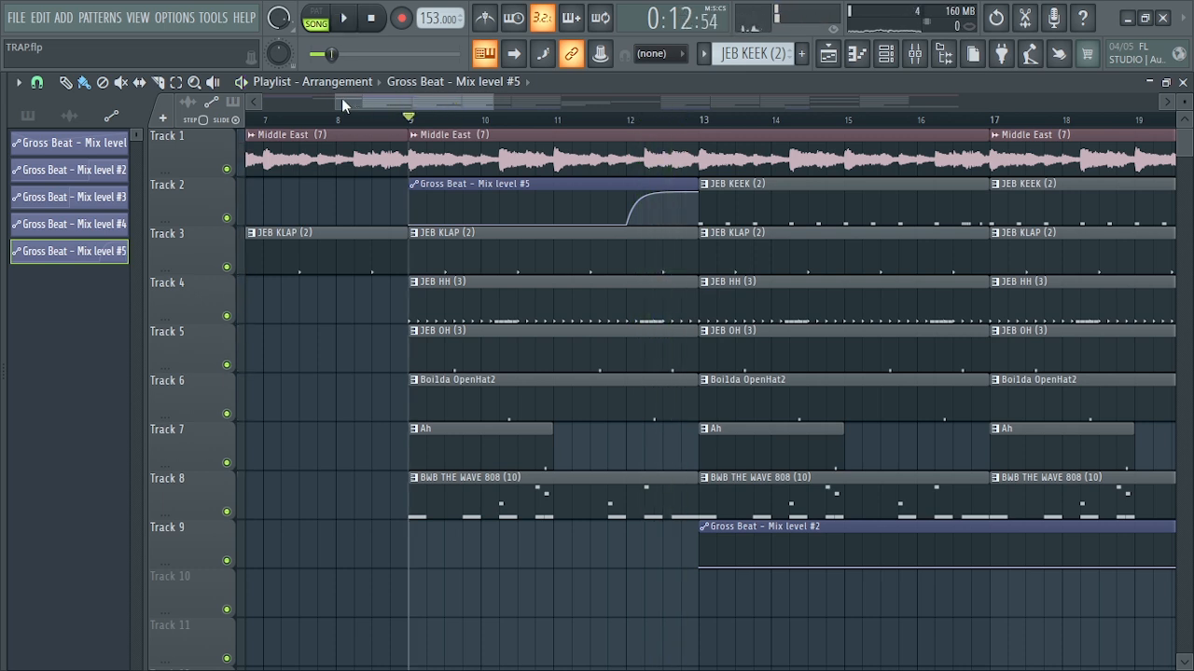
Return the playback position to bar 1 and show the whole arrangement in the playlist.
{"action": "left_click_drag", "start_coordinate": [338, 101], "coordinate": [261, 101]}
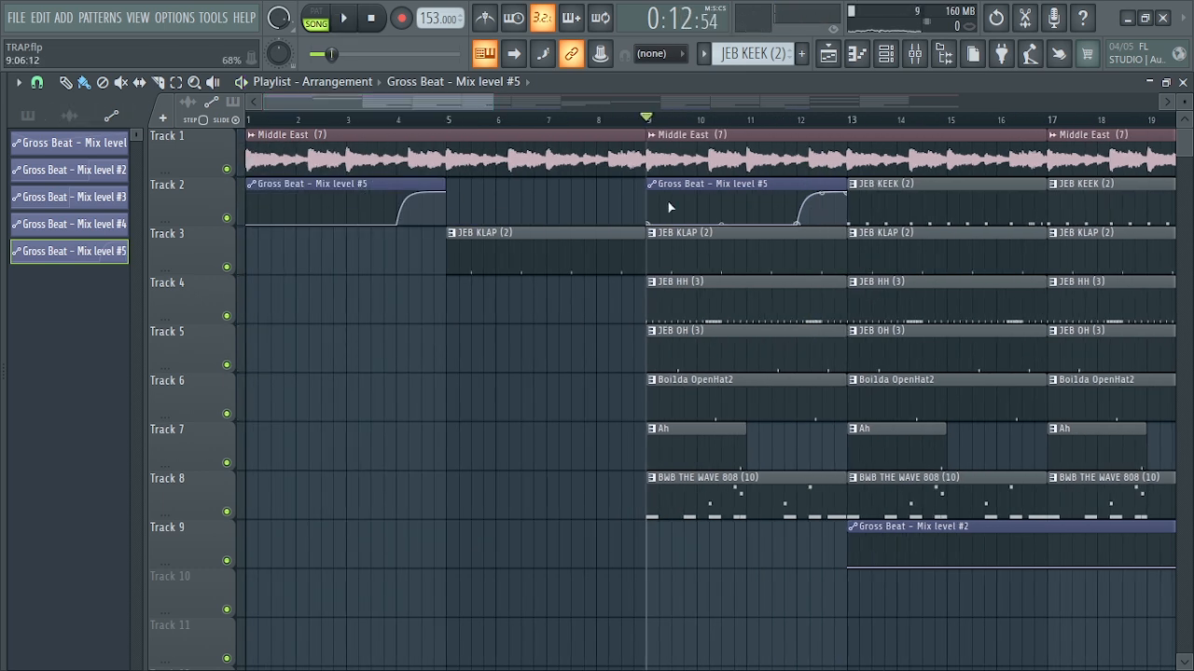
{"action": "left_click", "coordinate": [251, 119]}
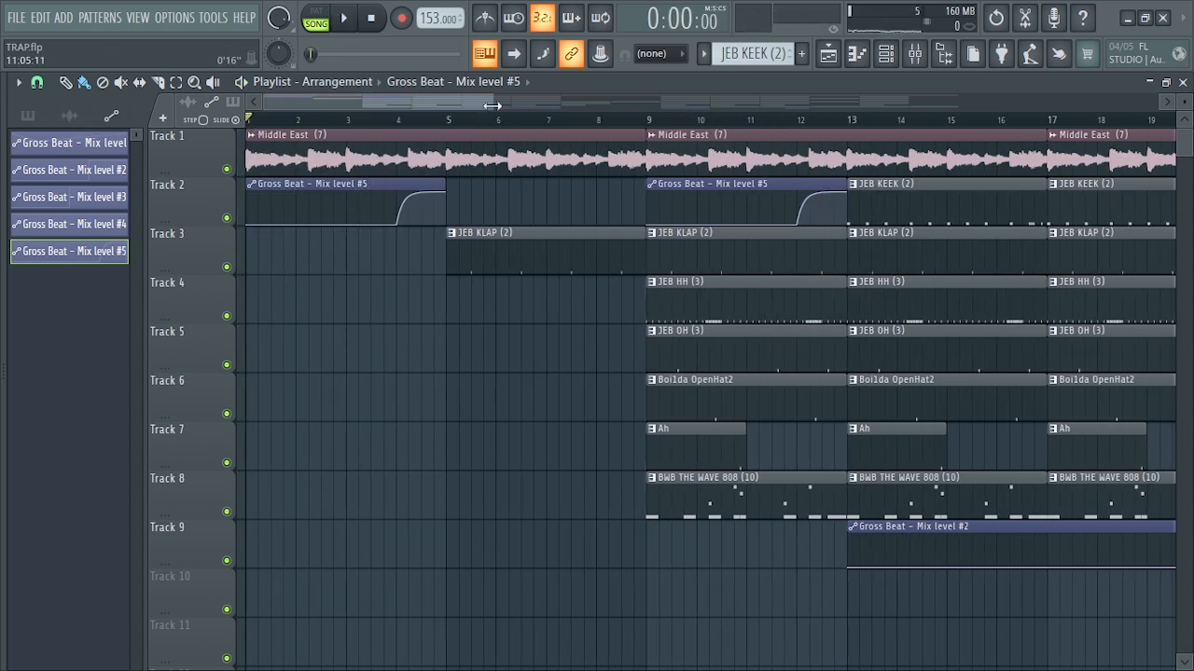
{"action": "left_click_drag", "start_coordinate": [492, 105], "coordinate": [1080, 105]}
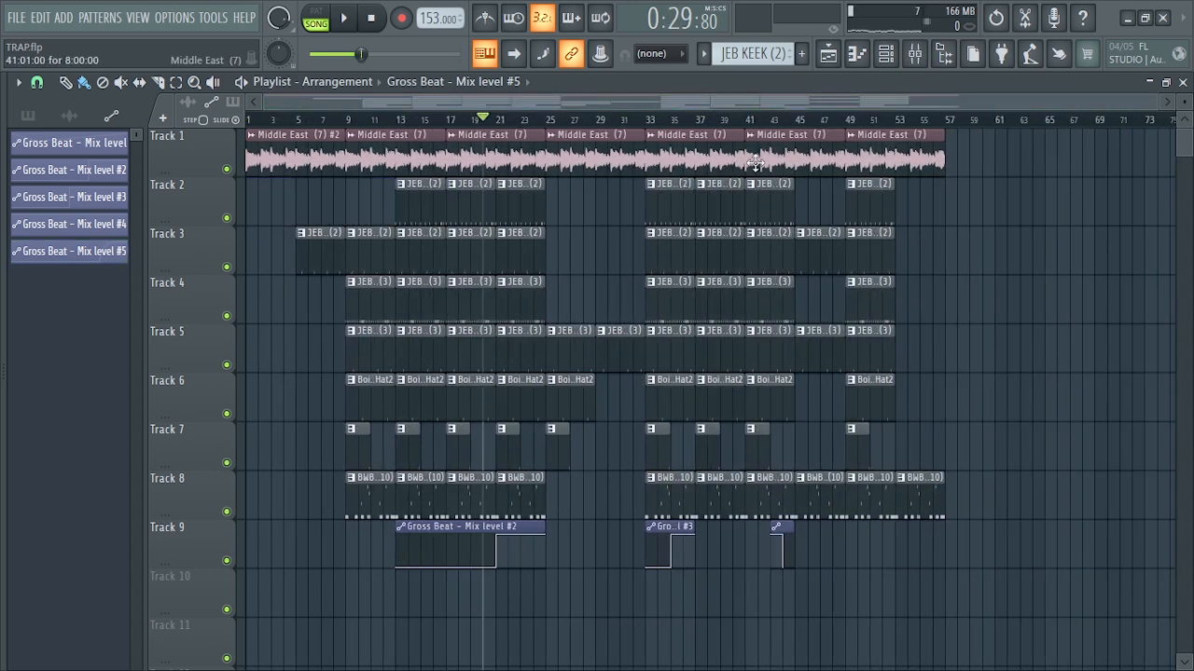